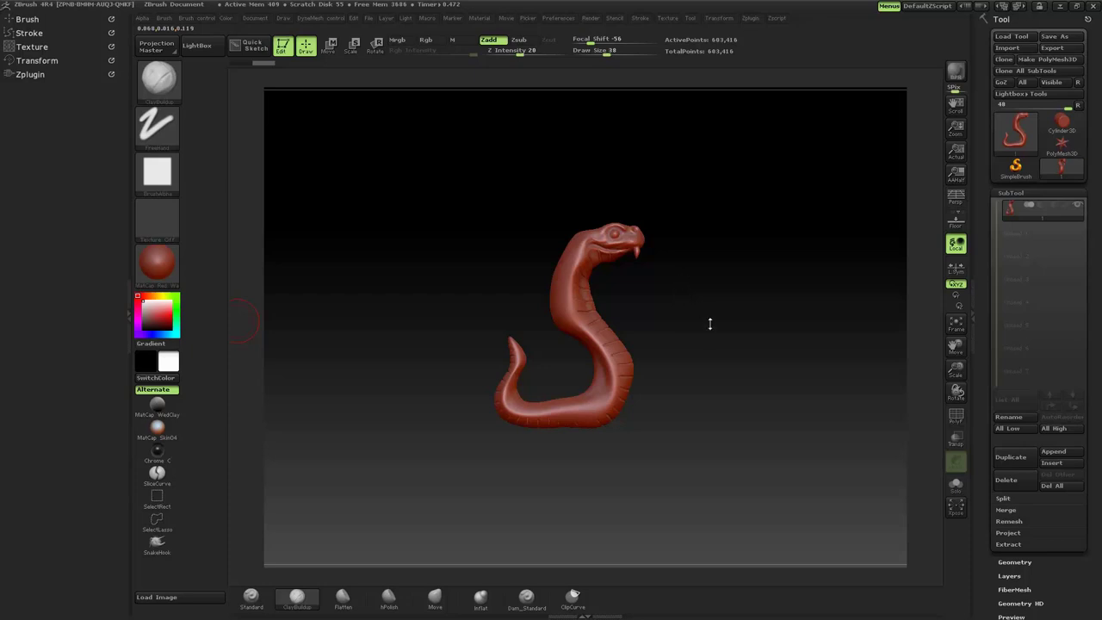
Inspect the snake and duplicate it as a second identical subtool.
{"action": "left_click_drag", "start_coordinate": [704, 331], "coordinate": [740, 303]}
{"action": "left_click_drag", "start_coordinate": [755, 351], "coordinate": [718, 335]}
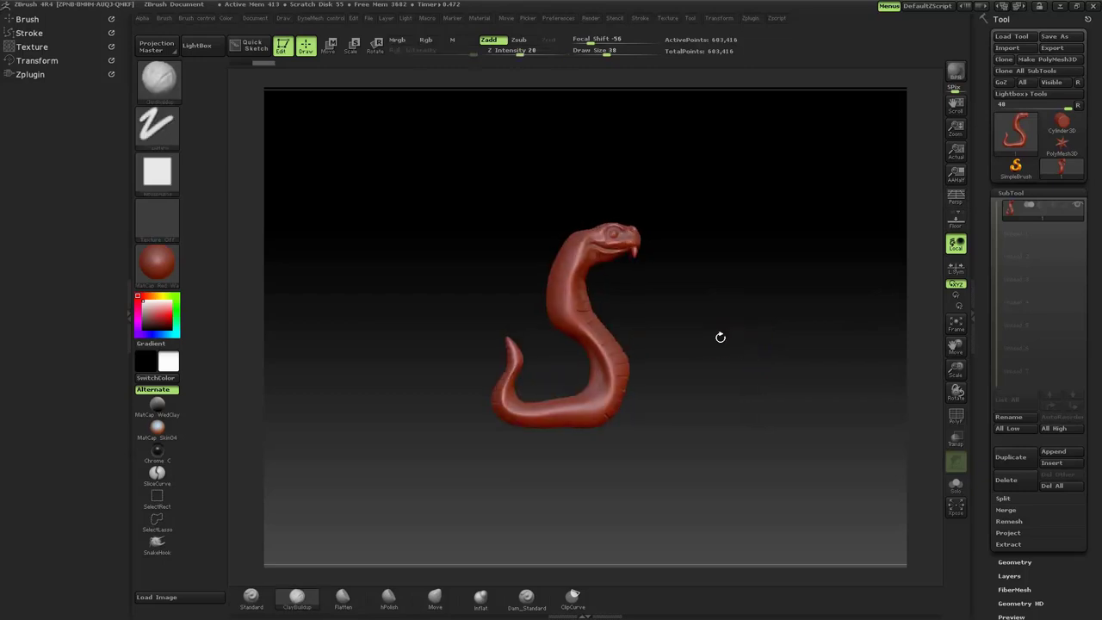
{"action": "left_click_drag", "start_coordinate": [981, 218], "coordinate": [1001, 138]}
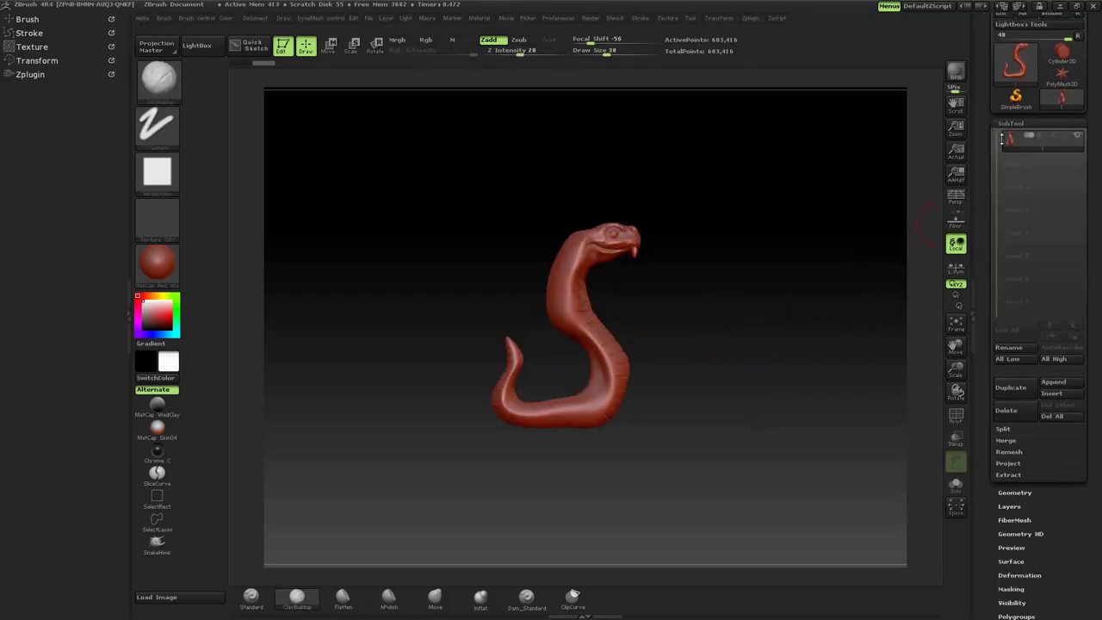
{"action": "left_click", "coordinate": [1010, 389]}
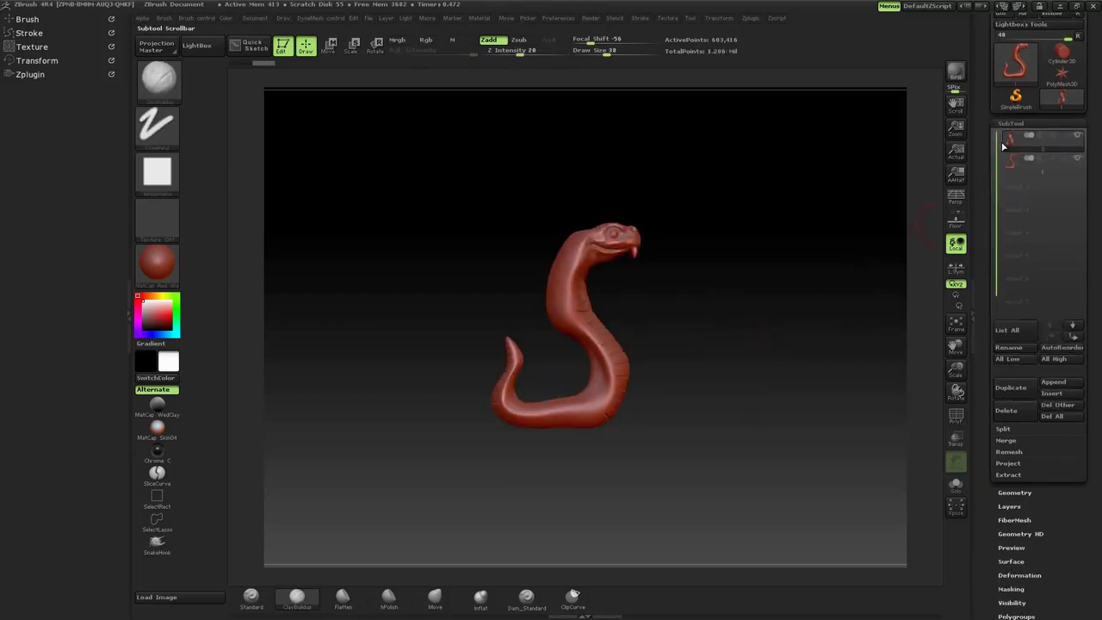
{"action": "left_click", "coordinate": [972, 292]}
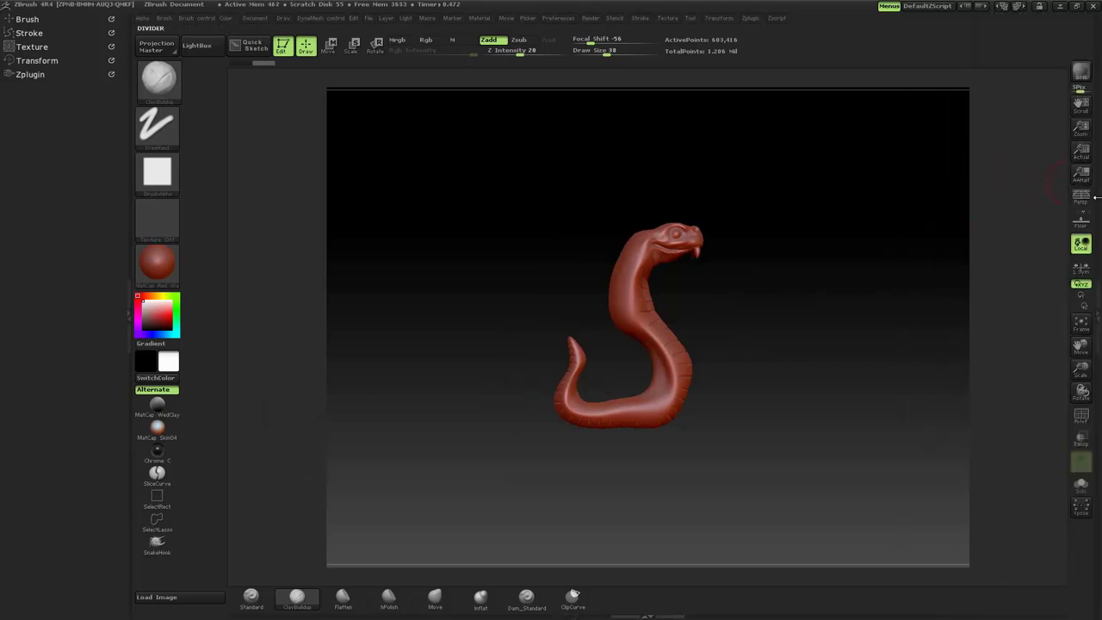
{"action": "left_click", "coordinate": [1095, 197]}
Import 2_low.obj with the polygon option as the second subtool and check the faceted snake.
{"action": "left_click", "coordinate": [1007, 47]}
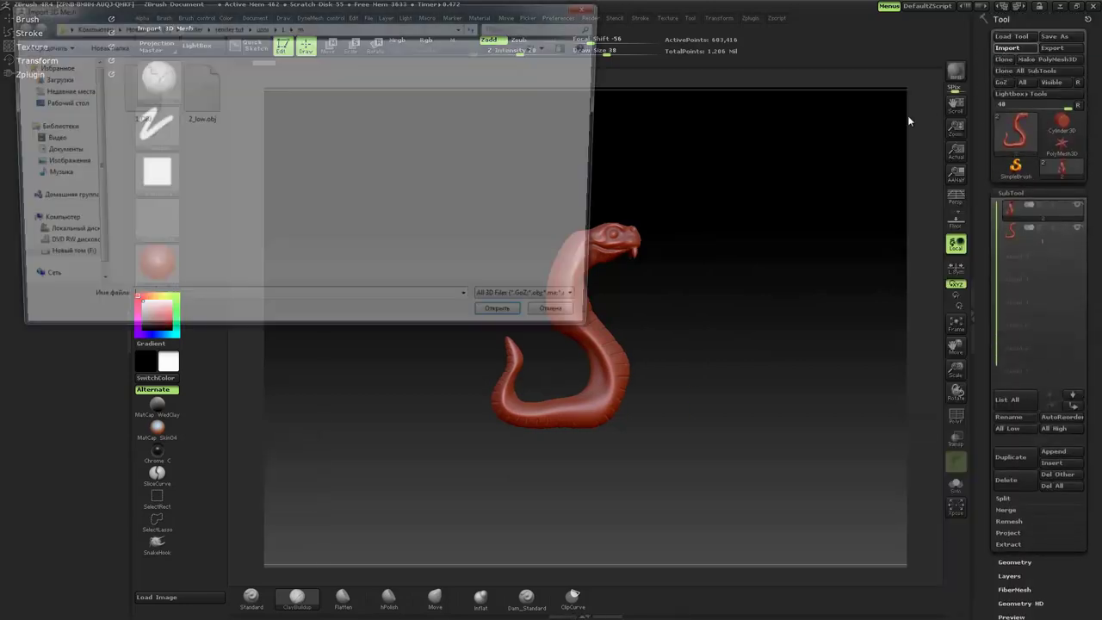
{"action": "left_click", "coordinate": [199, 108]}
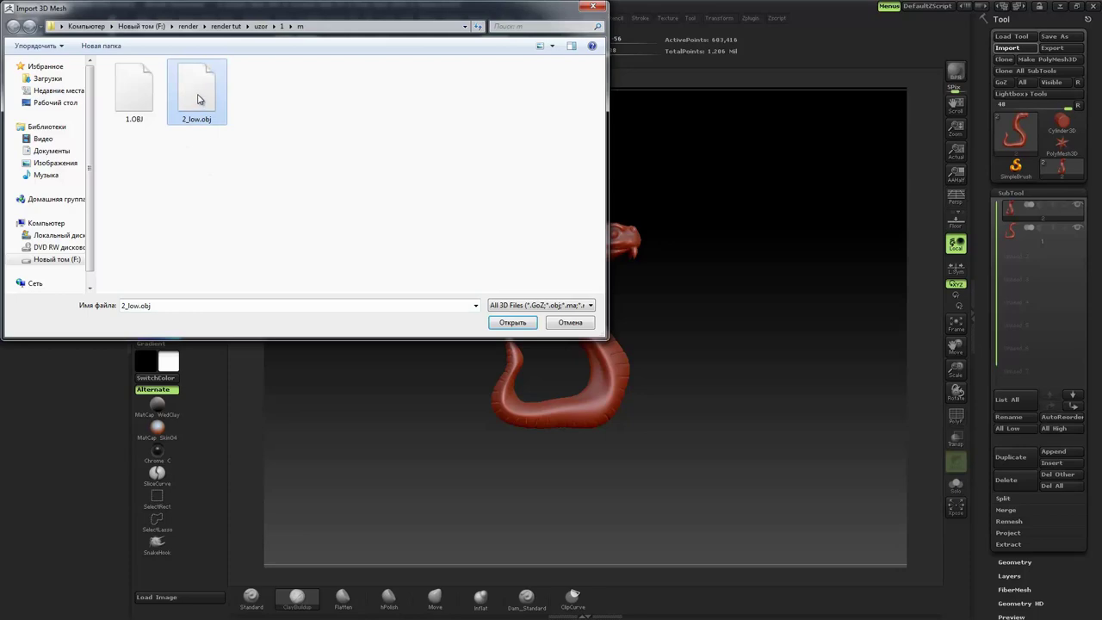
{"action": "double_click", "coordinate": [197, 99]}
{"action": "left_click", "coordinate": [851, 73]}
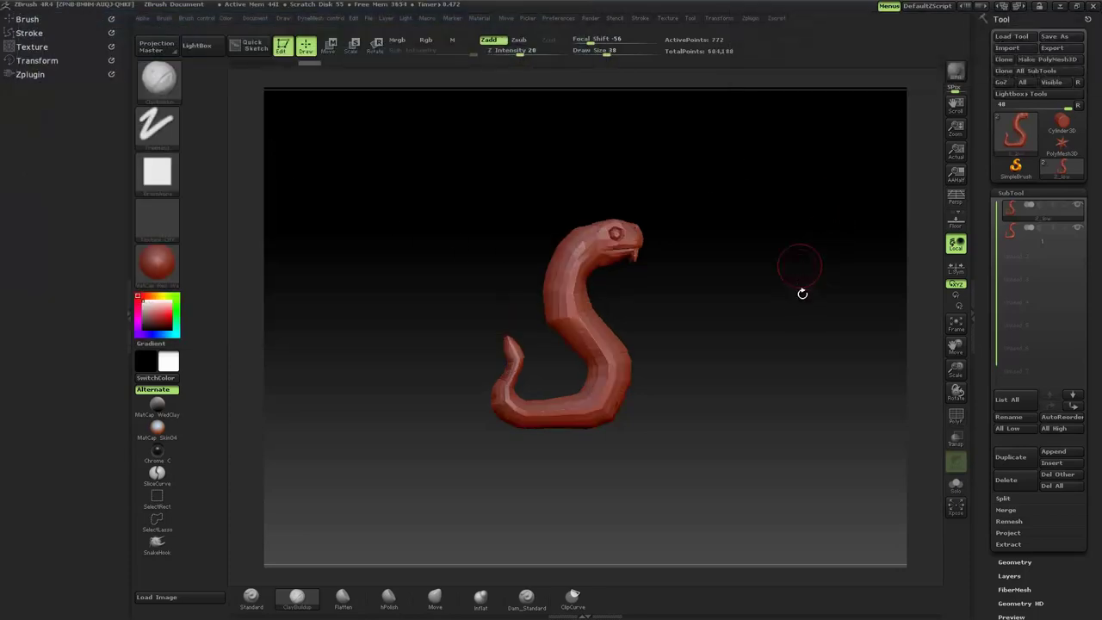
{"action": "left_click_drag", "start_coordinate": [801, 292], "coordinate": [728, 313]}
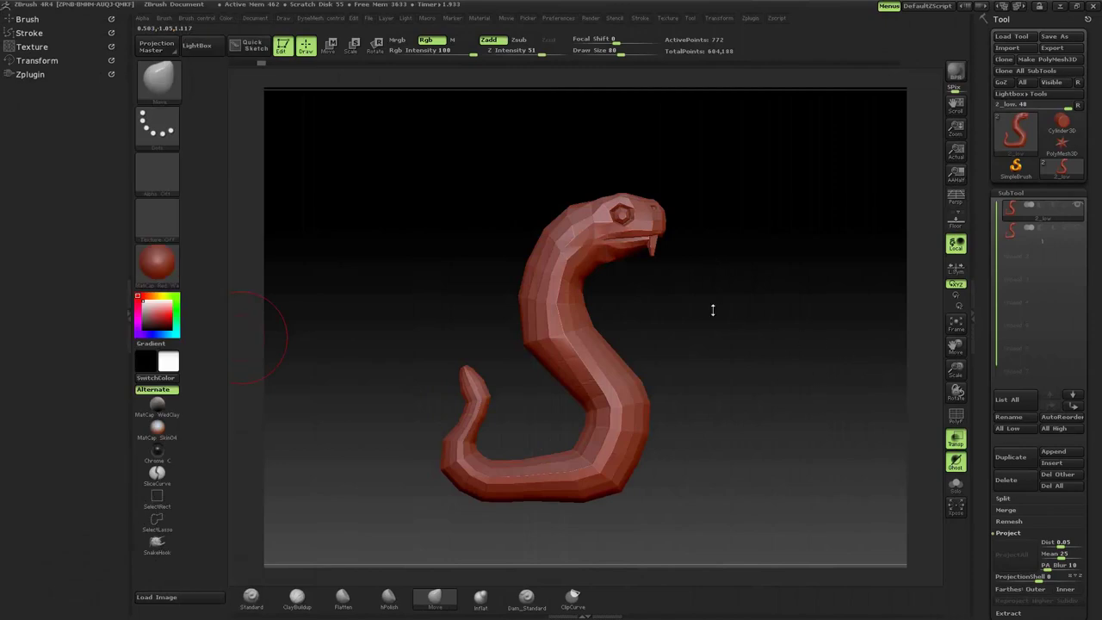
{"action": "mouse_move", "coordinate": [713, 310]}
{"action": "left_mouse_down"}
{"action": "mouse_move", "coordinate": [731, 359]}
{"action": "mouse_move", "coordinate": [715, 338]}
{"action": "mouse_move", "coordinate": [887, 379]}
{"action": "left_mouse_up"}
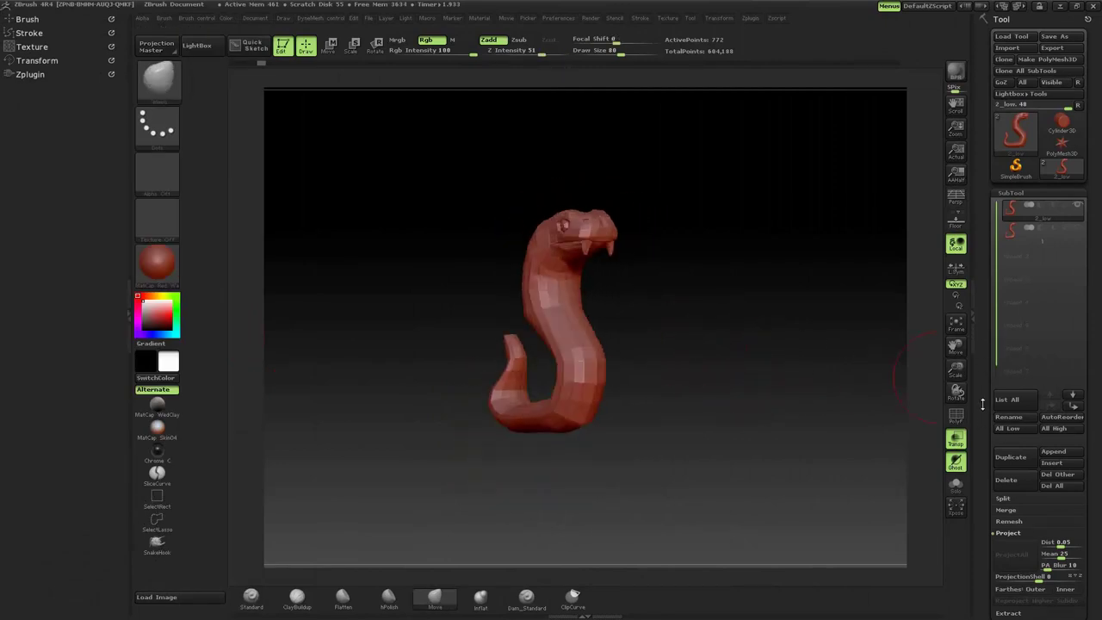
{"action": "scroll", "coordinate": [982, 405], "scroll_direction": "down", "scroll_amount": 3}
{"action": "scroll", "coordinate": [993, 281], "scroll_direction": "down", "scroll_amount": 5}
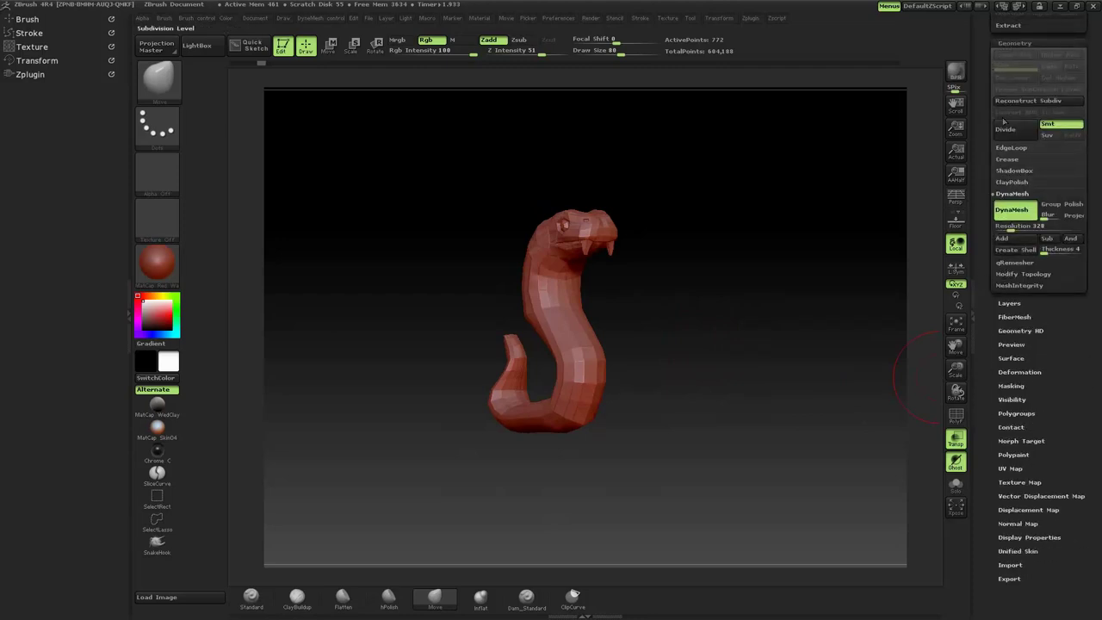
Expand Geometry > Modify Topology, then collapse the Geometry options.
{"action": "left_click", "coordinate": [1018, 275]}
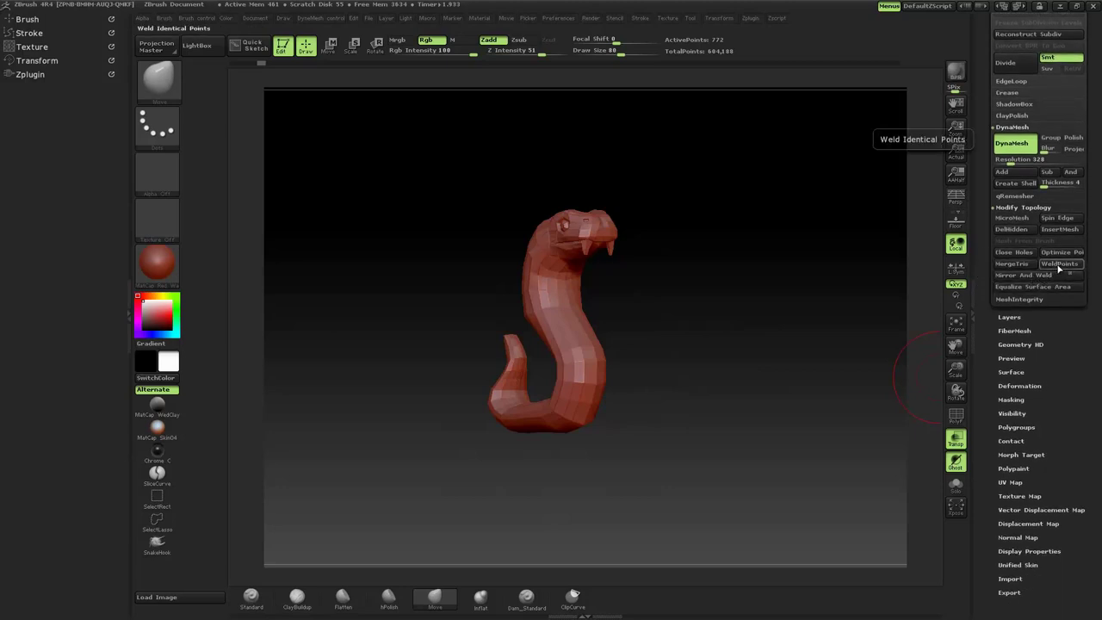
{"action": "scroll", "coordinate": [1006, 269], "scroll_direction": "up", "scroll_amount": 5}
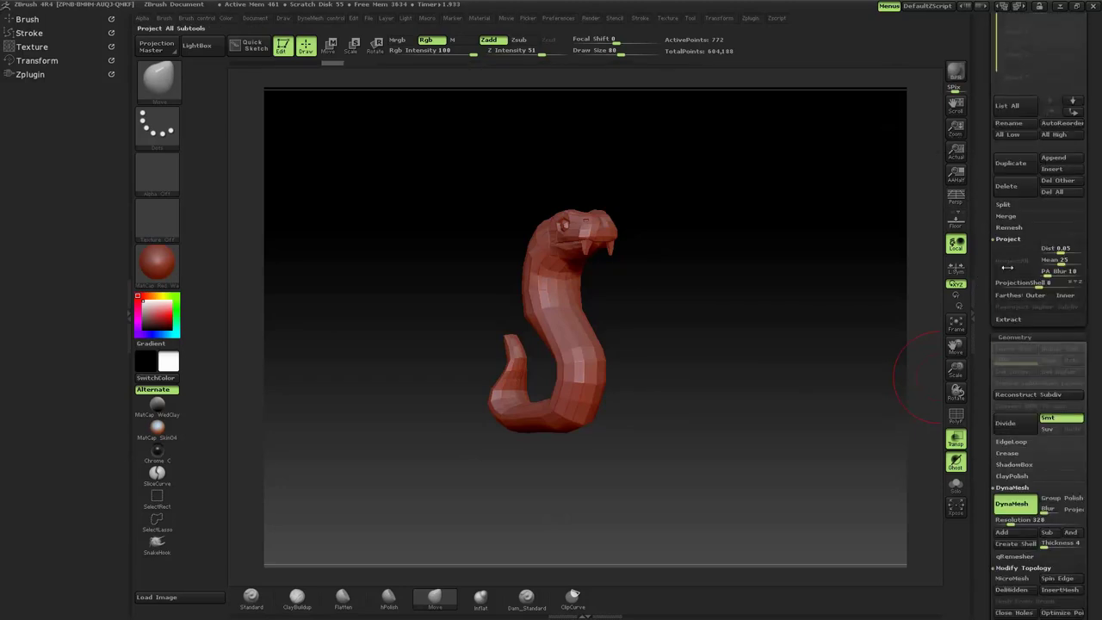
{"action": "left_click", "coordinate": [1007, 335]}
{"action": "scroll", "coordinate": [981, 316], "scroll_direction": "up", "scroll_amount": 3}
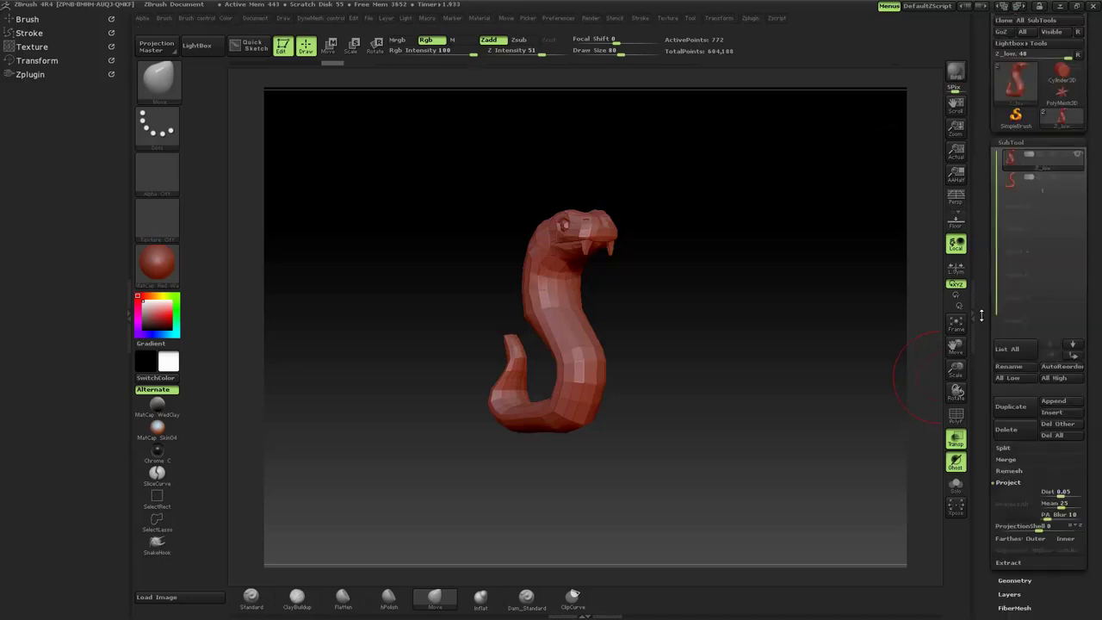
Toggle the second subtool's visibility, check the high-res snake, then reselect 2_low.
{"action": "left_click", "coordinate": [1079, 180]}
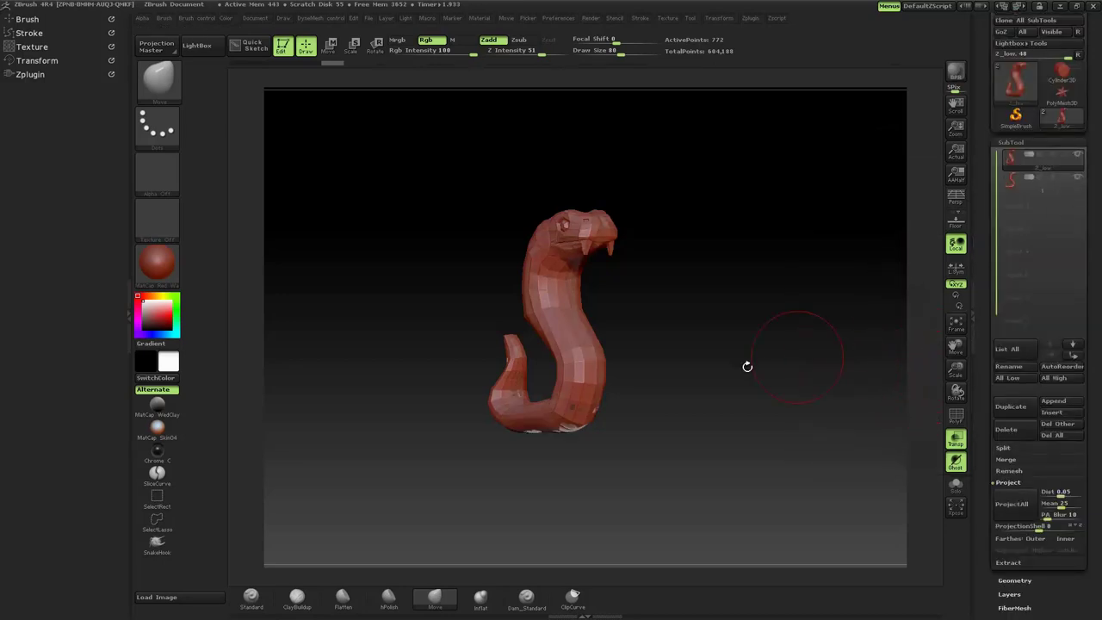
{"action": "left_click_drag", "start_coordinate": [747, 366], "coordinate": [757, 300]}
{"action": "key", "text": "f"}
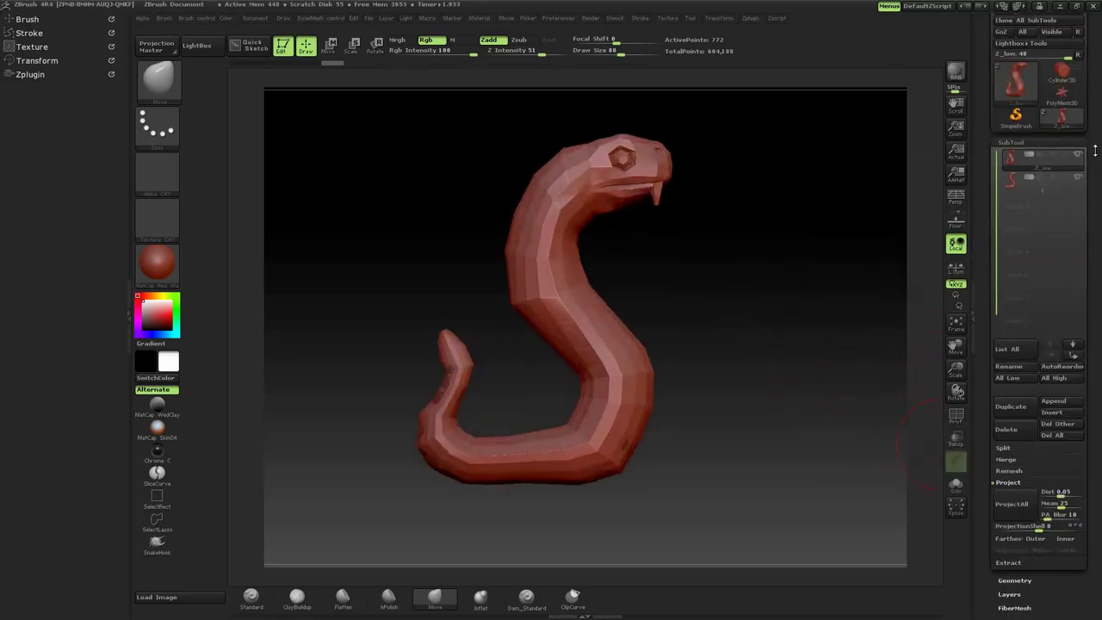
{"action": "left_click", "coordinate": [1079, 157]}
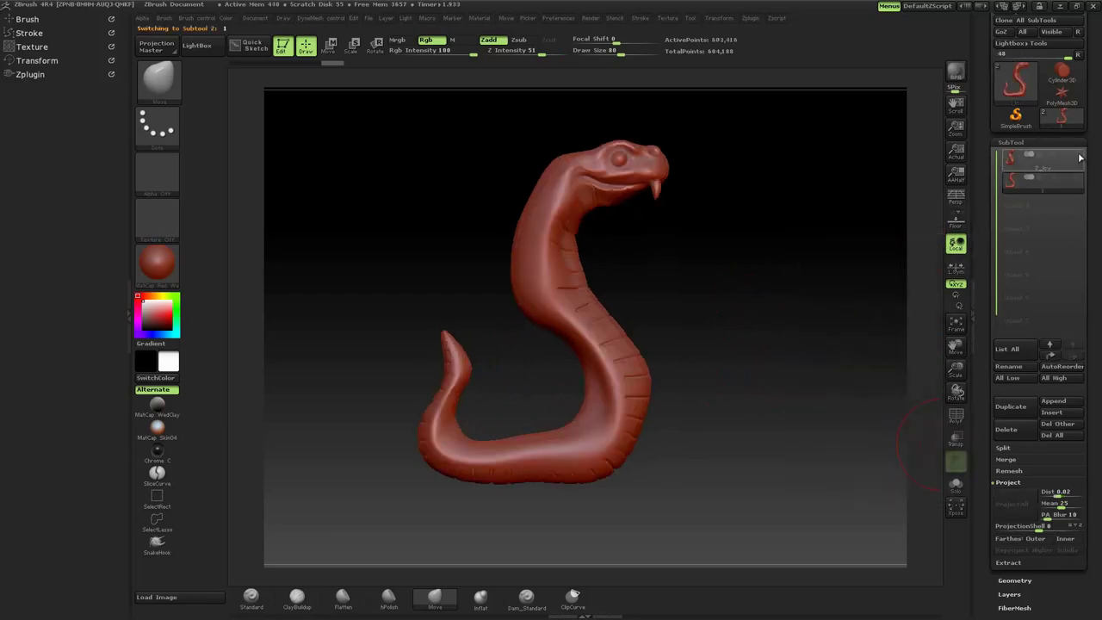
{"action": "left_click", "coordinate": [1076, 177]}
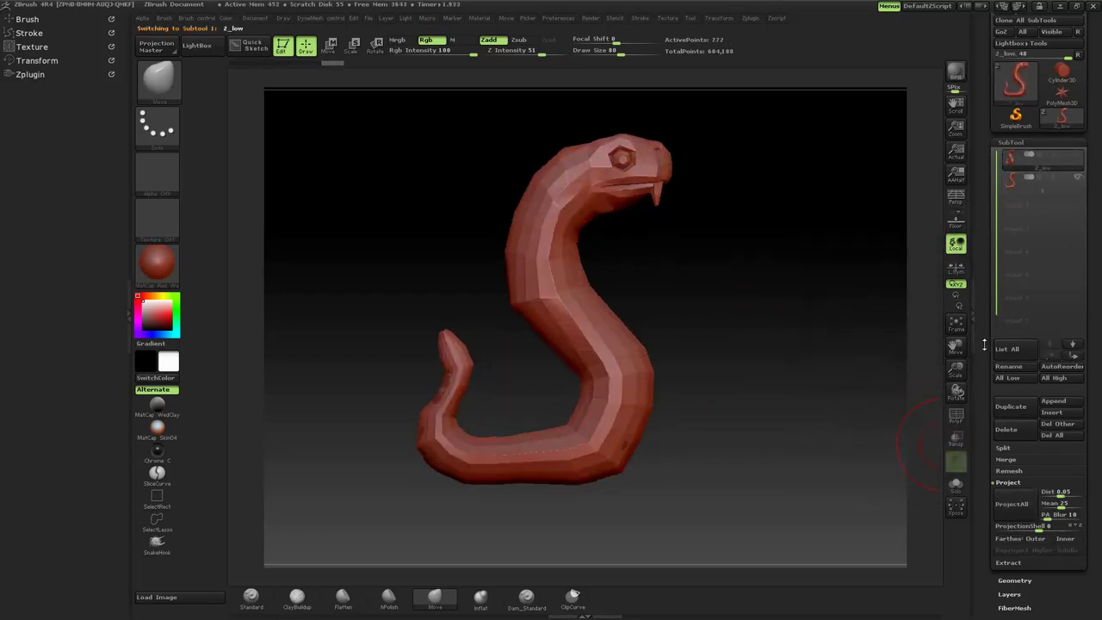
{"action": "left_click_drag", "start_coordinate": [984, 345], "coordinate": [982, 242]}
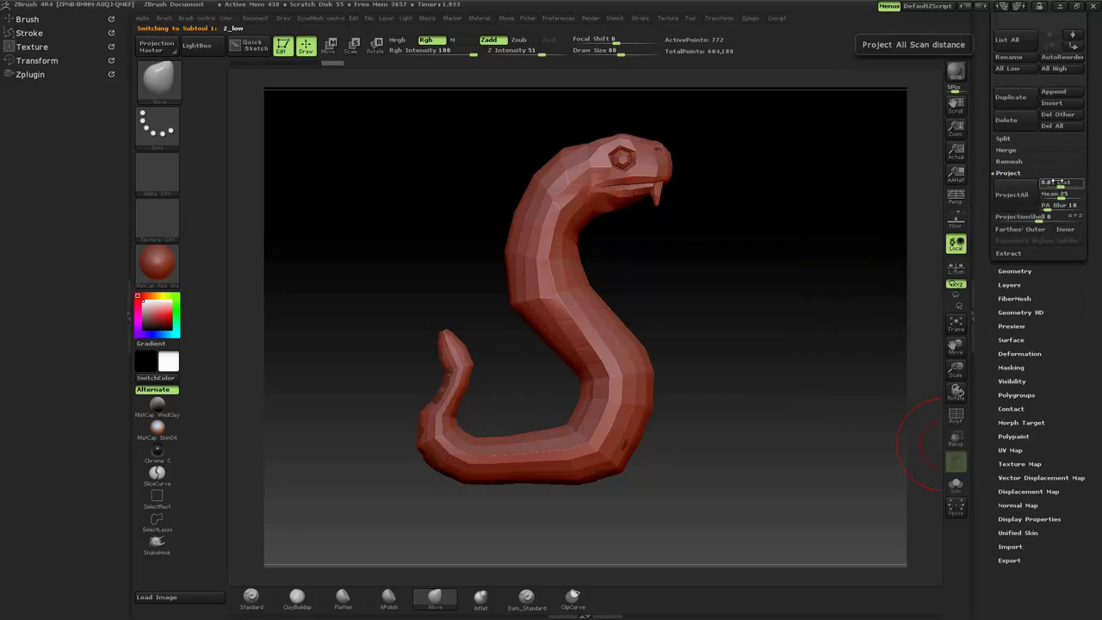
Set projection Dist to 0.7 and ProjectAll the high-res detail onto 2_low.
{"action": "mouse_move", "coordinate": [716, 305]}
{"action": "left_mouse_down"}
{"action": "mouse_move", "coordinate": [700, 305]}
{"action": "mouse_move", "coordinate": [697, 319]}
{"action": "mouse_move", "coordinate": [716, 300]}
{"action": "mouse_move", "coordinate": [714, 274]}
{"action": "mouse_move", "coordinate": [701, 309]}
{"action": "mouse_move", "coordinate": [667, 248]}
{"action": "mouse_move", "coordinate": [701, 300]}
{"action": "mouse_move", "coordinate": [611, 296]}
{"action": "left_mouse_up"}
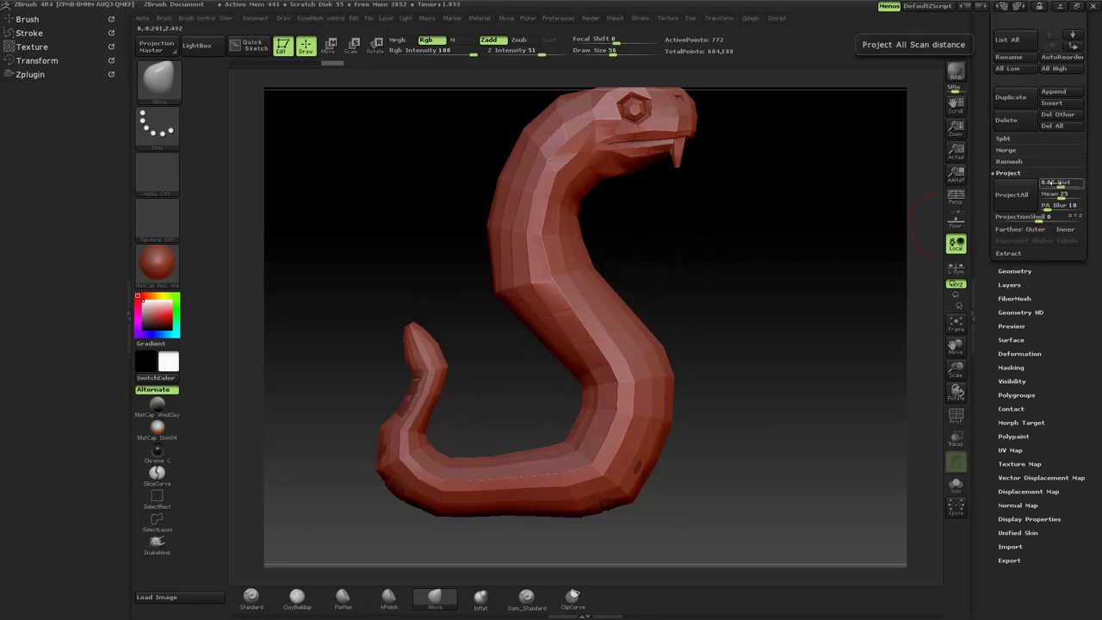
{"action": "left_click_drag", "start_coordinate": [1051, 182], "coordinate": [1053, 185]}
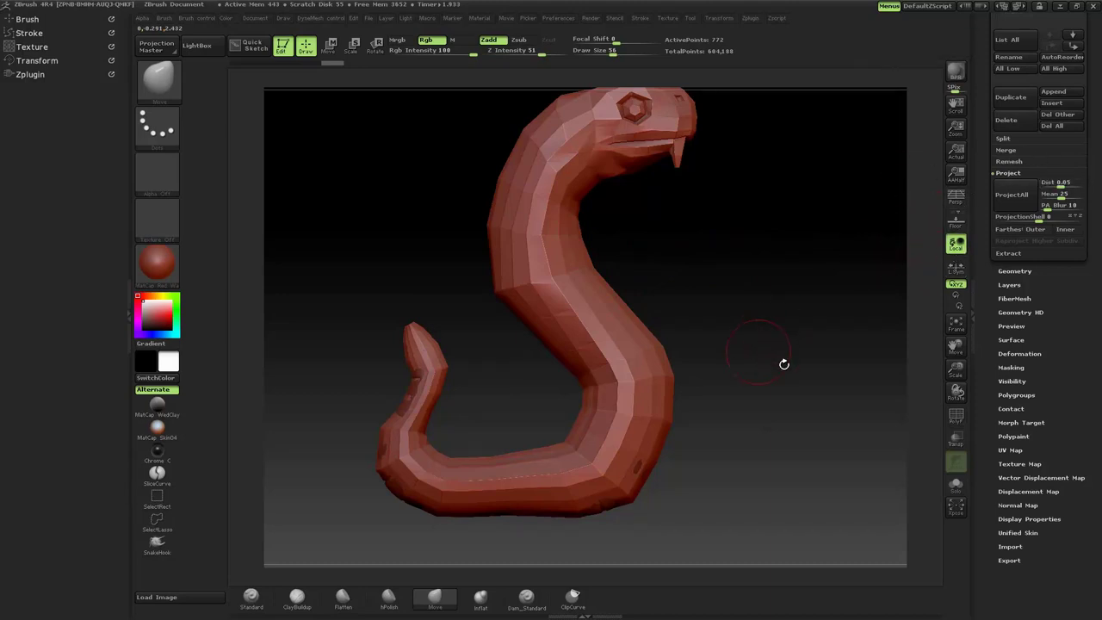
{"action": "left_click_drag", "start_coordinate": [783, 364], "coordinate": [839, 315]}
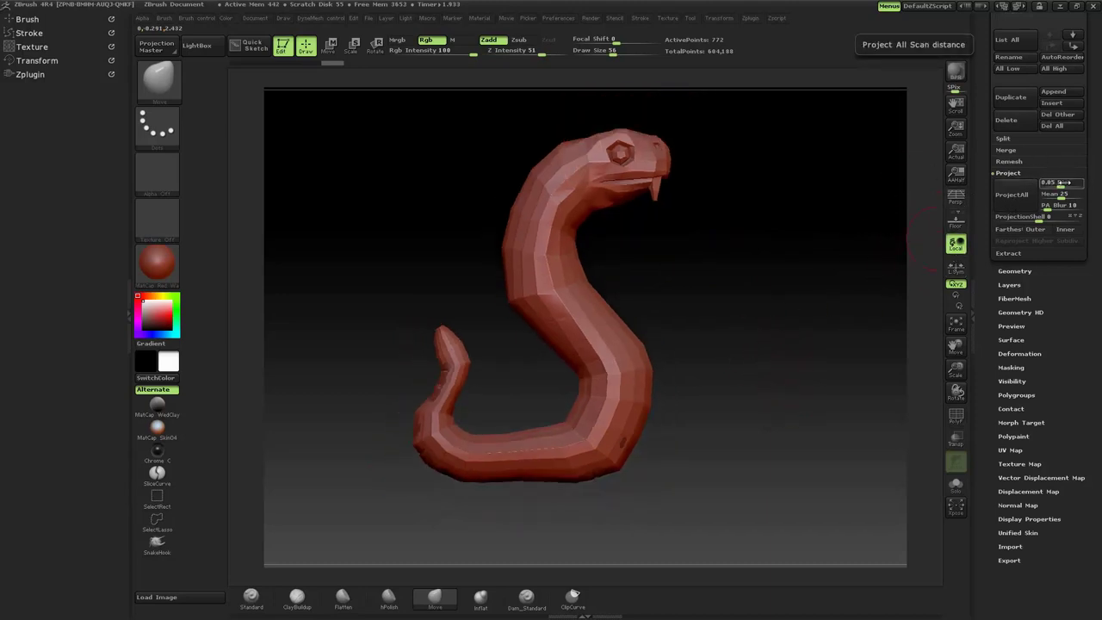
{"action": "left_click_drag", "start_coordinate": [1057, 185], "coordinate": [1053, 186]}
{"action": "type", "text": "0.7"}
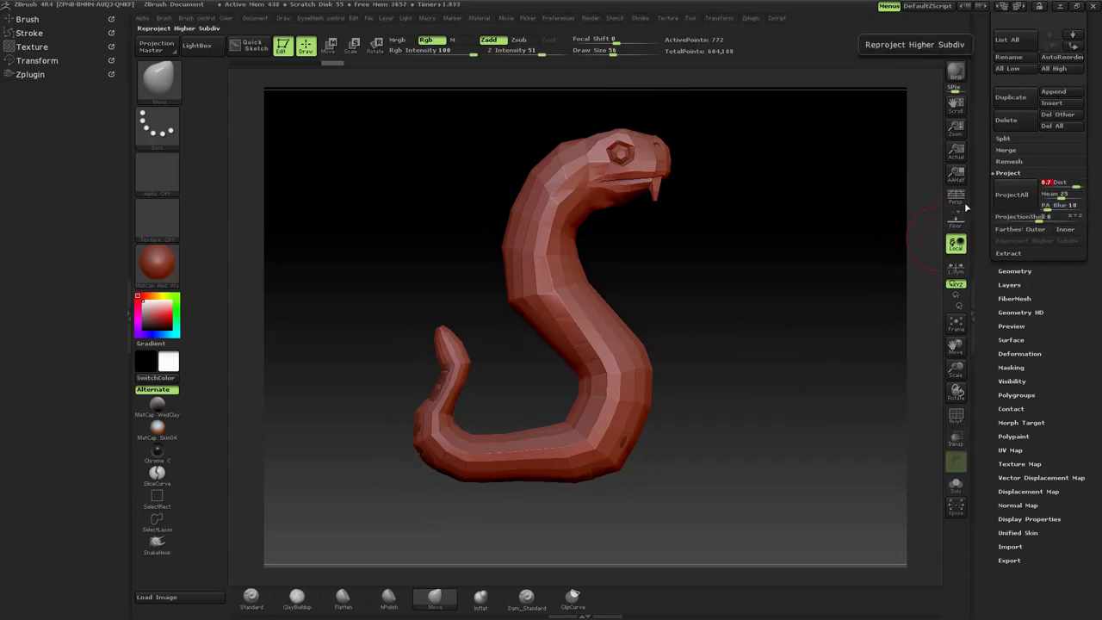
{"action": "left_click", "coordinate": [1013, 198]}
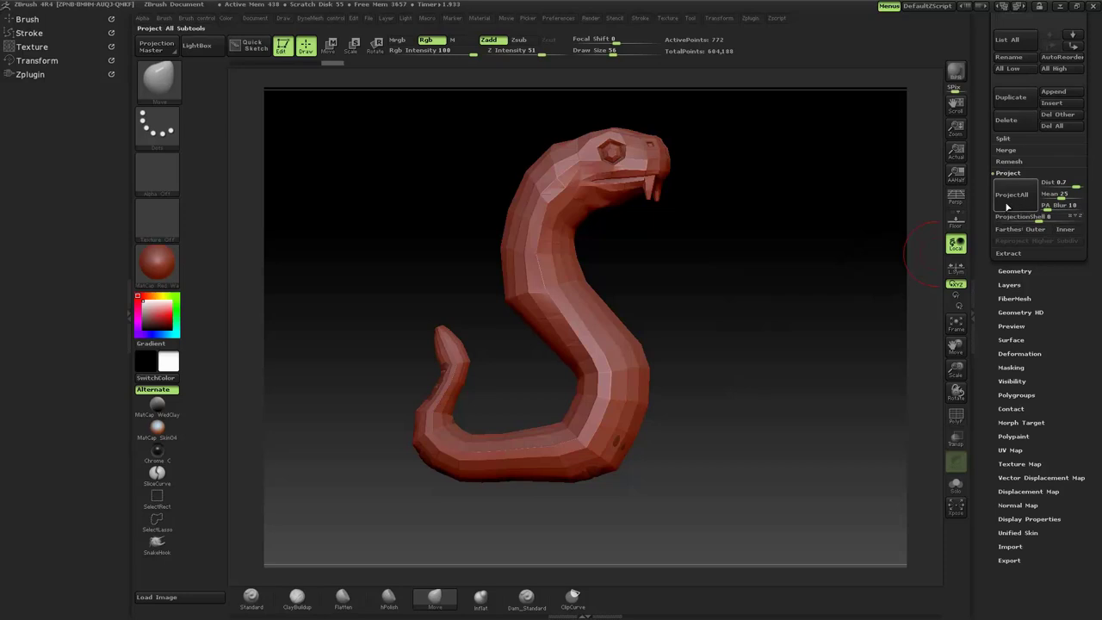
{"action": "left_click", "coordinate": [1014, 195]}
{"action": "mouse_move", "coordinate": [799, 290]}
{"action": "left_mouse_down"}
{"action": "mouse_move", "coordinate": [755, 295]}
{"action": "mouse_move", "coordinate": [759, 286]}
{"action": "mouse_move", "coordinate": [802, 315]}
{"action": "left_mouse_up"}
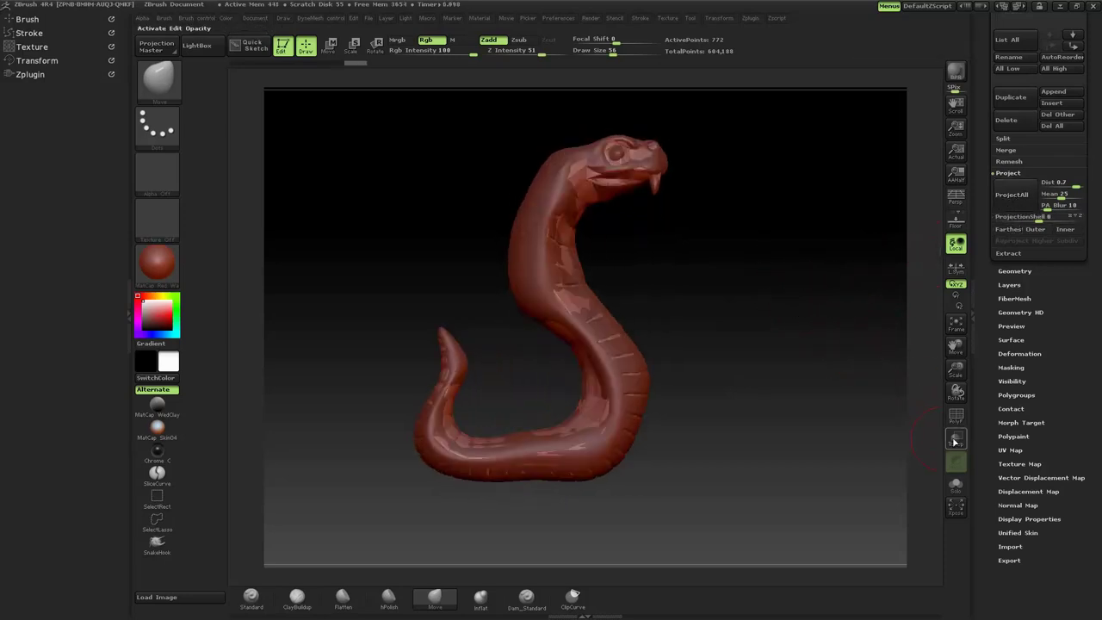
Turn on transparency to ghost the snake, orbit it, and expand the Geometry options.
{"action": "left_click", "coordinate": [955, 438]}
{"action": "mouse_move", "coordinate": [793, 301]}
{"action": "left_mouse_down"}
{"action": "mouse_move", "coordinate": [836, 342]}
{"action": "mouse_move", "coordinate": [735, 409]}
{"action": "left_mouse_up"}
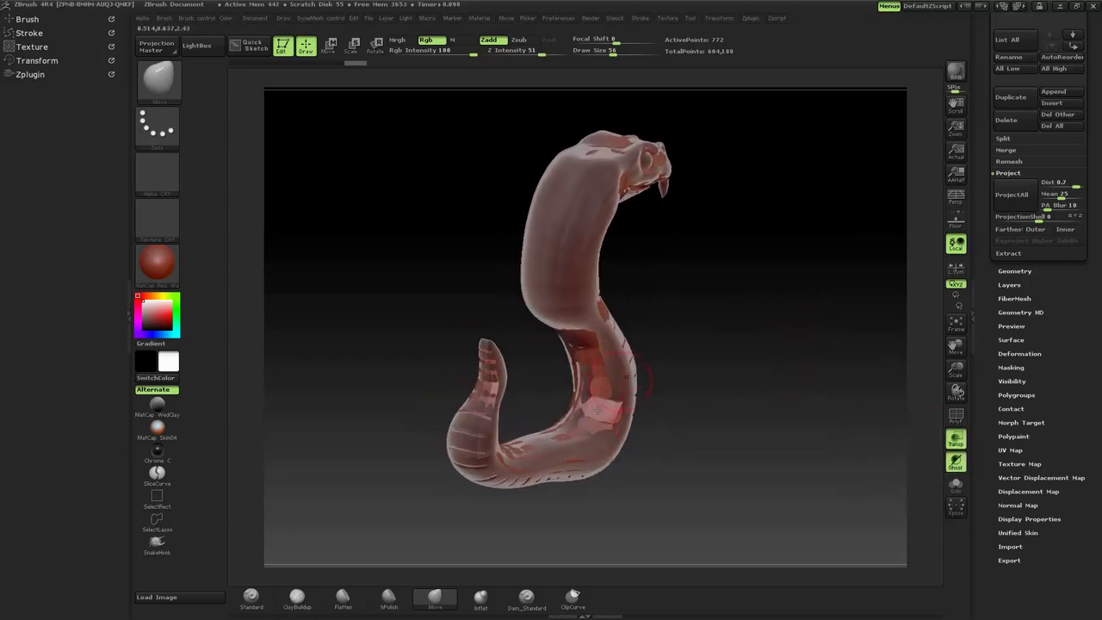
{"action": "mouse_move", "coordinate": [647, 373]}
{"action": "left_mouse_down"}
{"action": "mouse_move", "coordinate": [686, 328]}
{"action": "mouse_move", "coordinate": [619, 228]}
{"action": "left_mouse_up"}
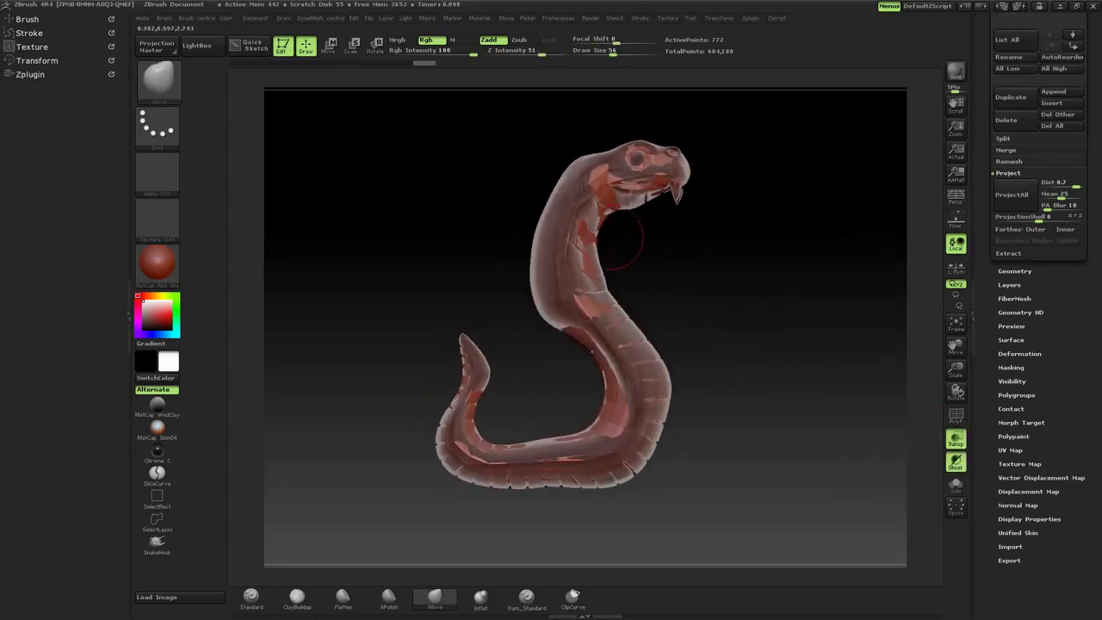
{"action": "key", "text": "shift"}
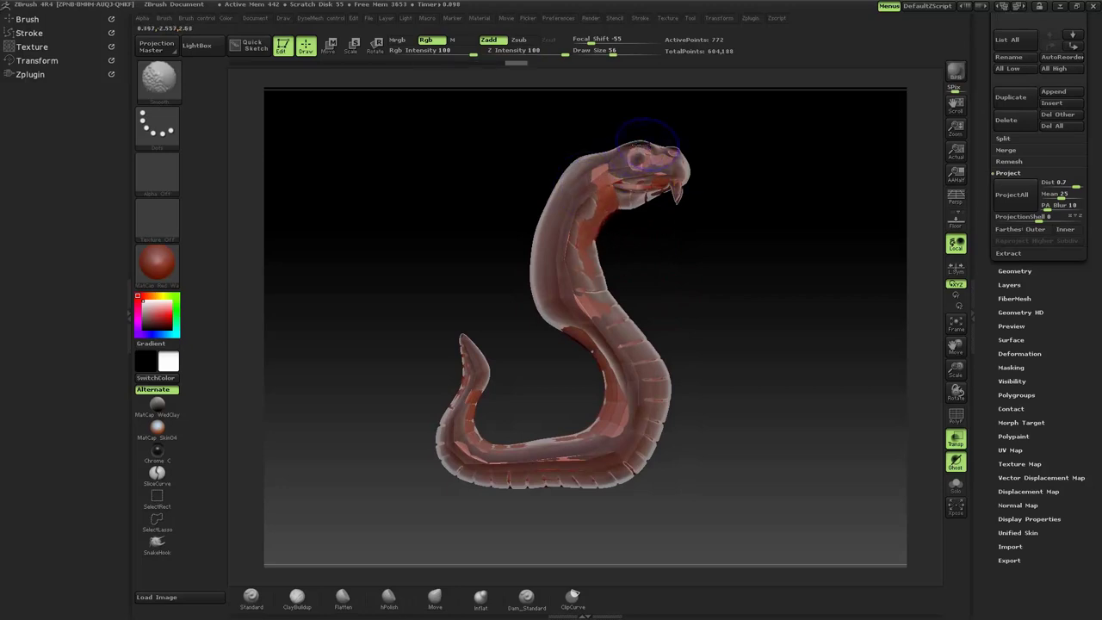
{"action": "left_click_drag", "start_coordinate": [715, 164], "coordinate": [738, 232]}
{"action": "left_click_drag", "start_coordinate": [809, 193], "coordinate": [991, 208]}
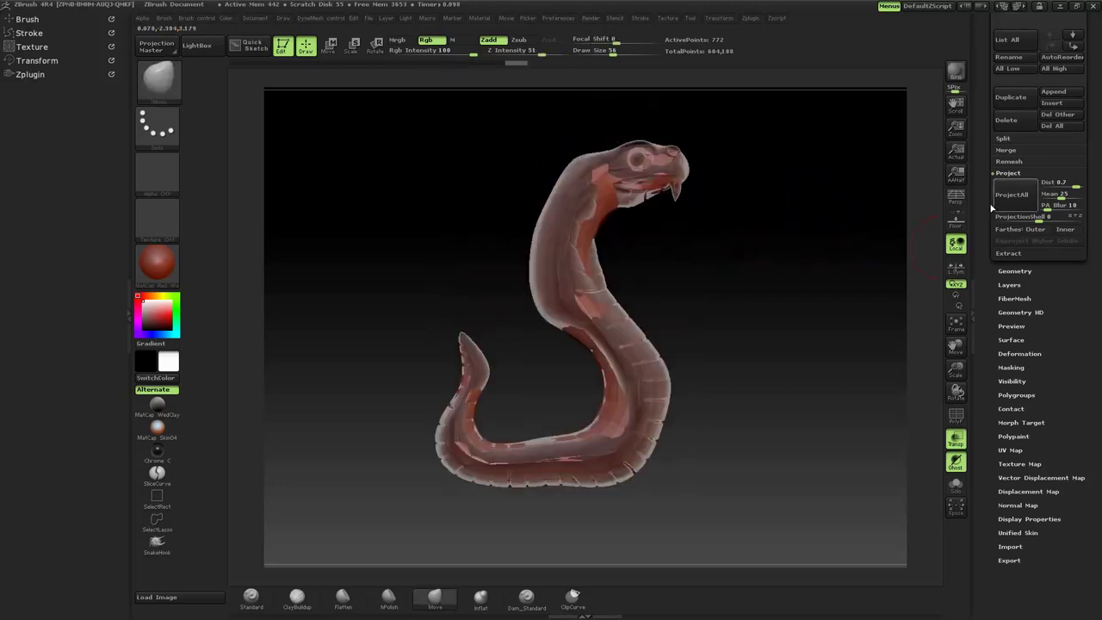
{"action": "mouse_move", "coordinate": [895, 285]}
{"action": "left_mouse_down"}
{"action": "mouse_move", "coordinate": [770, 327]}
{"action": "mouse_move", "coordinate": [996, 258]}
{"action": "mouse_move", "coordinate": [992, 250]}
{"action": "left_mouse_up"}
{"action": "left_click", "coordinate": [1012, 250]}
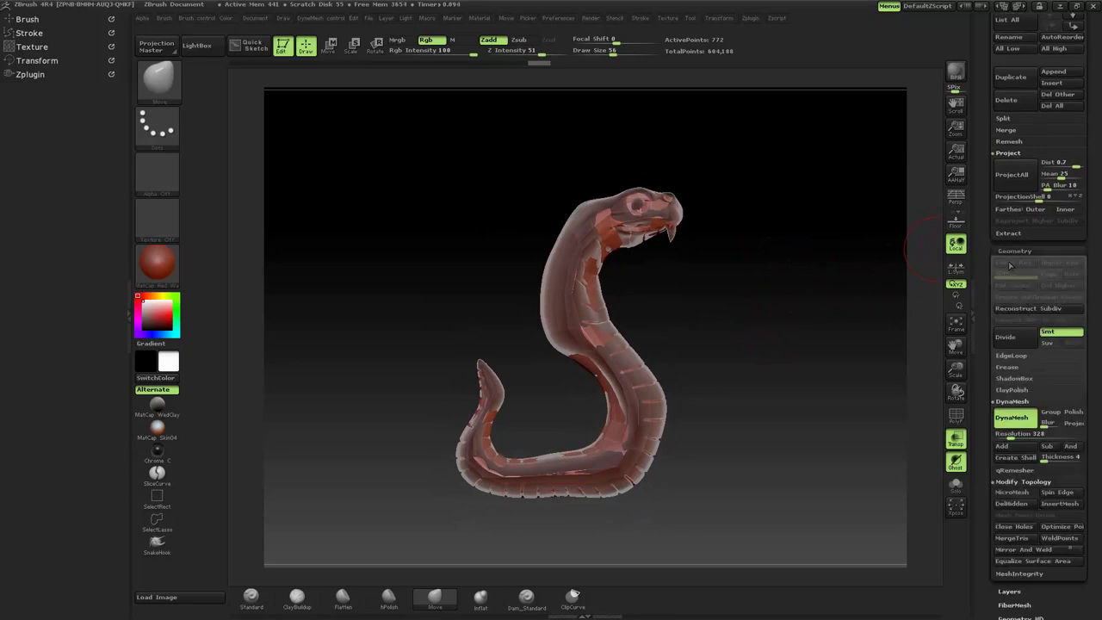
Divide the 2_low snake twice to SDiv 3, running ProjectAll after each divide.
{"action": "left_click", "coordinate": [1009, 338]}
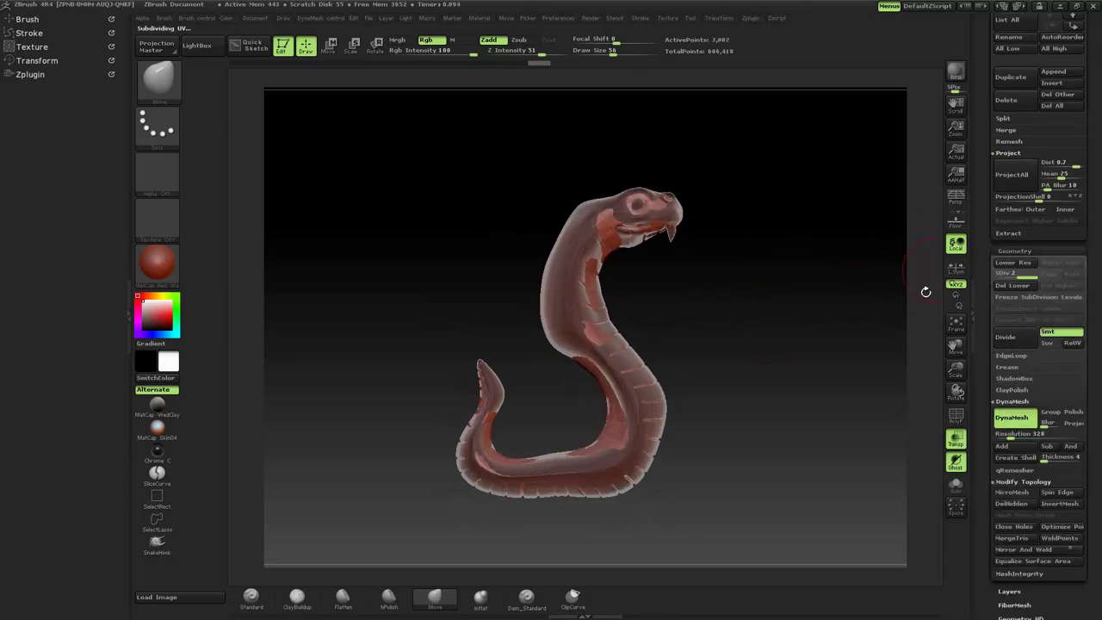
{"action": "left_click_drag", "start_coordinate": [986, 143], "coordinate": [978, 206]}
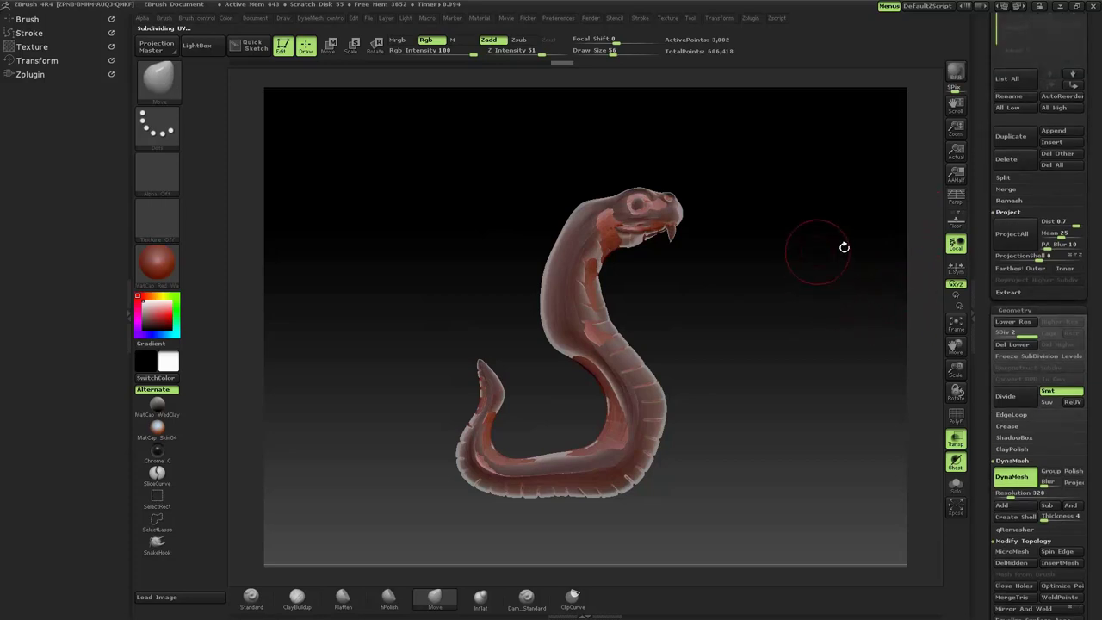
{"action": "left_click", "coordinate": [1011, 239]}
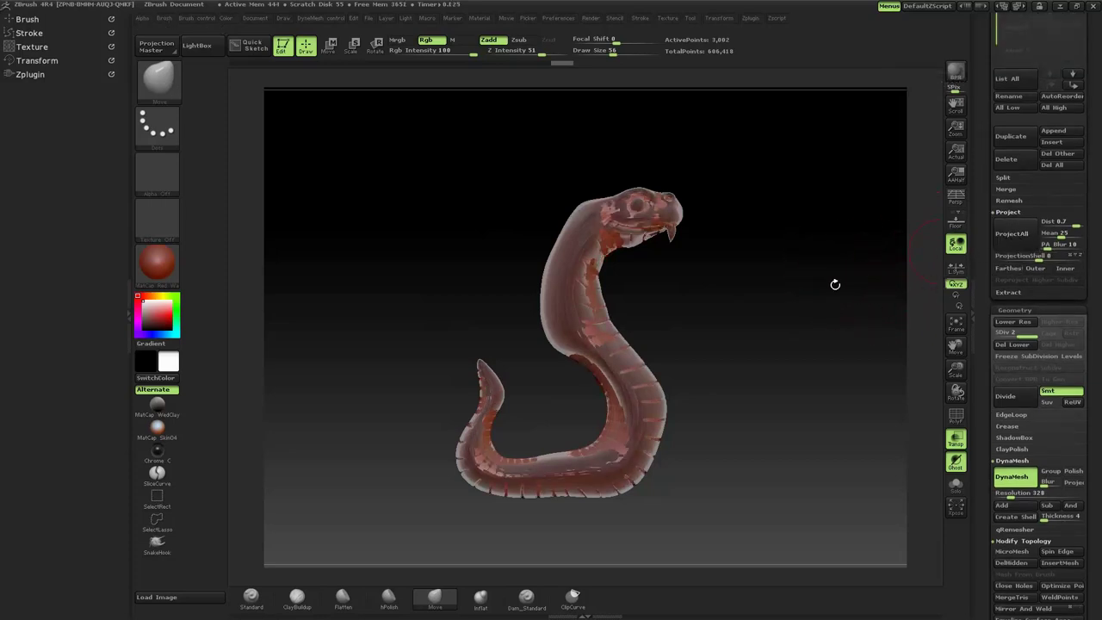
{"action": "mouse_move", "coordinate": [817, 378]}
{"action": "left_mouse_down"}
{"action": "mouse_move", "coordinate": [795, 393]}
{"action": "mouse_move", "coordinate": [908, 355]}
{"action": "mouse_move", "coordinate": [957, 258]}
{"action": "left_mouse_up"}
{"action": "key", "text": "ctrl+d"}
{"action": "left_click", "coordinate": [1011, 235]}
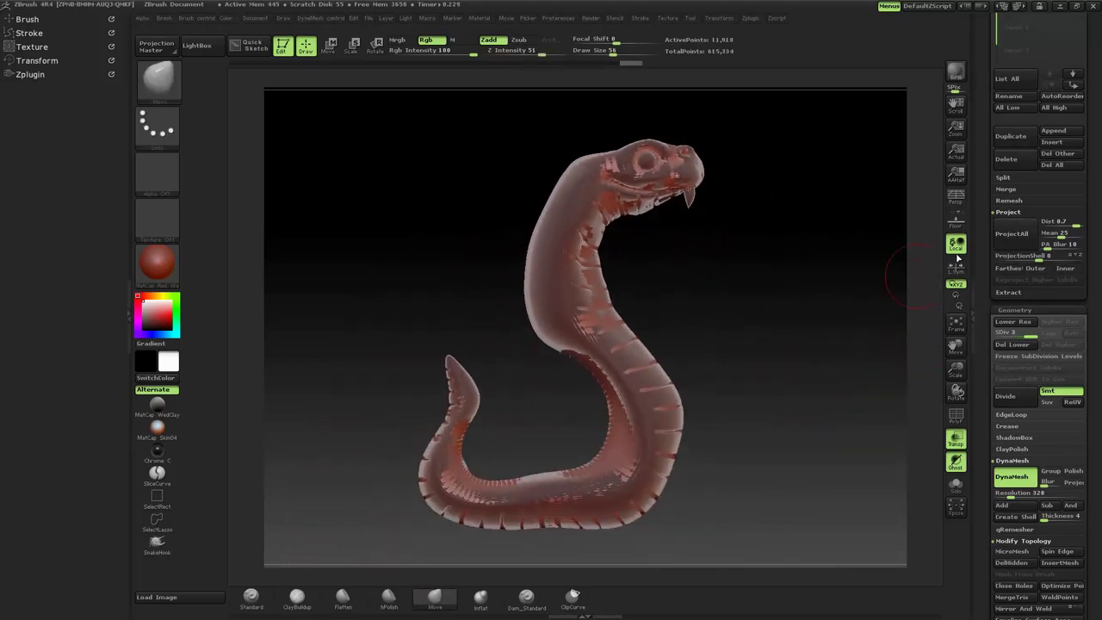
Divide to SDiv 4, turn transparency off, and reselect the 2_low subtool.
{"action": "key", "text": "ctrl+d"}
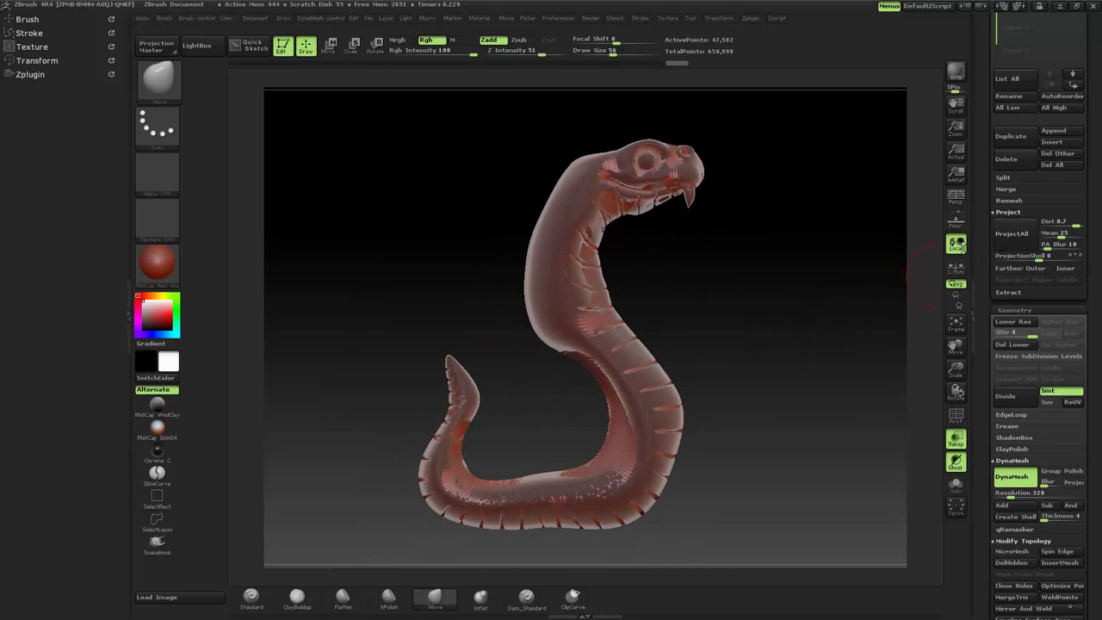
{"action": "scroll", "coordinate": [981, 126], "scroll_direction": "up", "scroll_amount": 5}
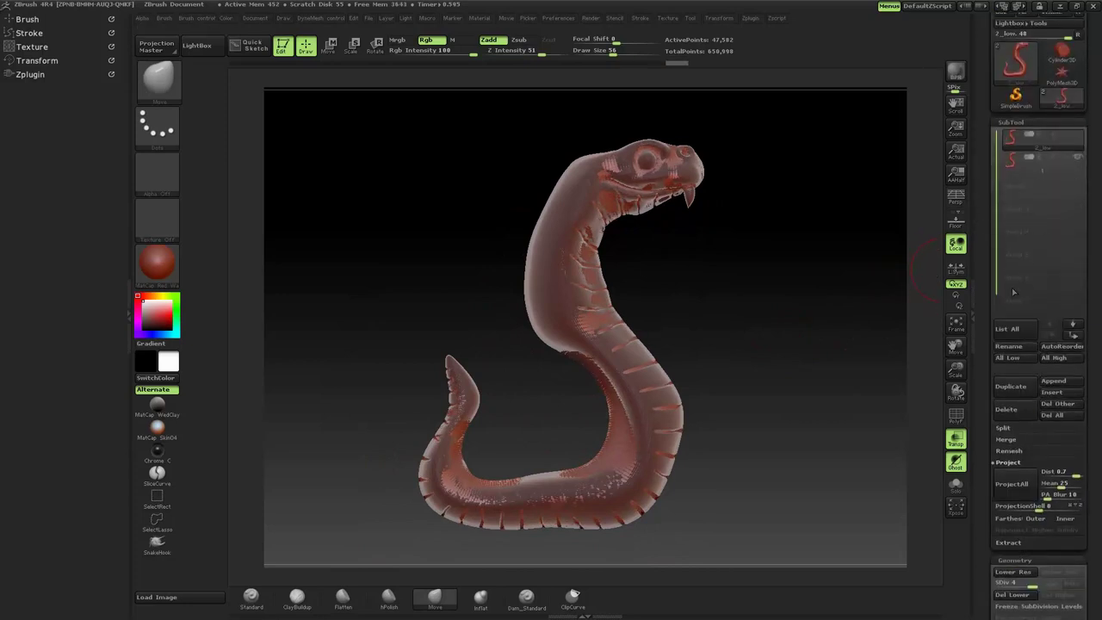
{"action": "mouse_move", "coordinate": [1037, 278]}
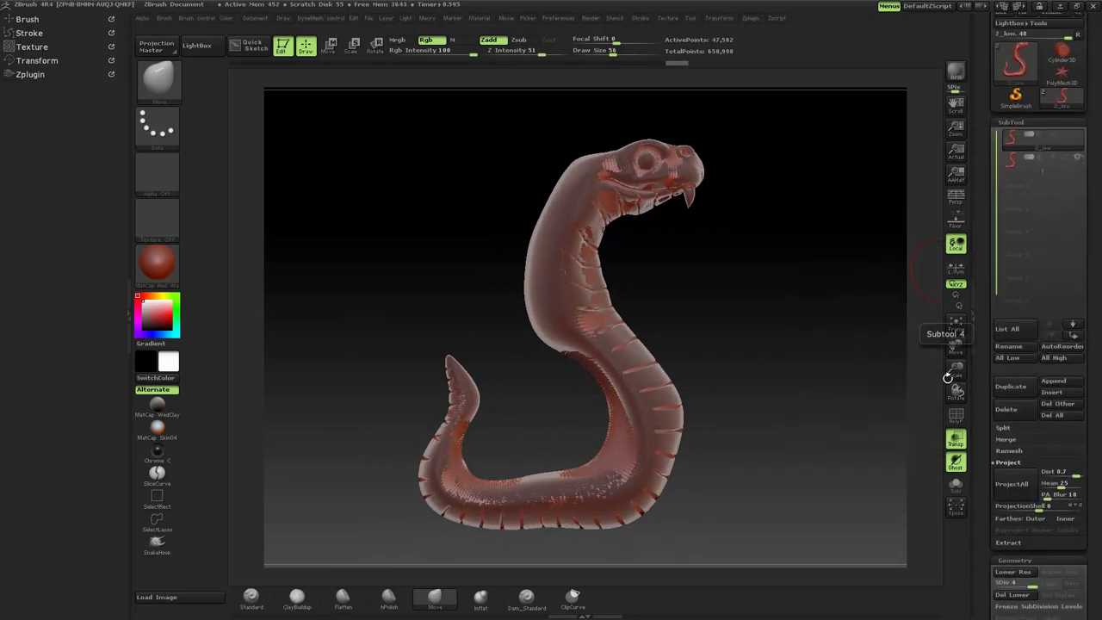
{"action": "left_click", "coordinate": [956, 439]}
{"action": "left_click", "coordinate": [1061, 164]}
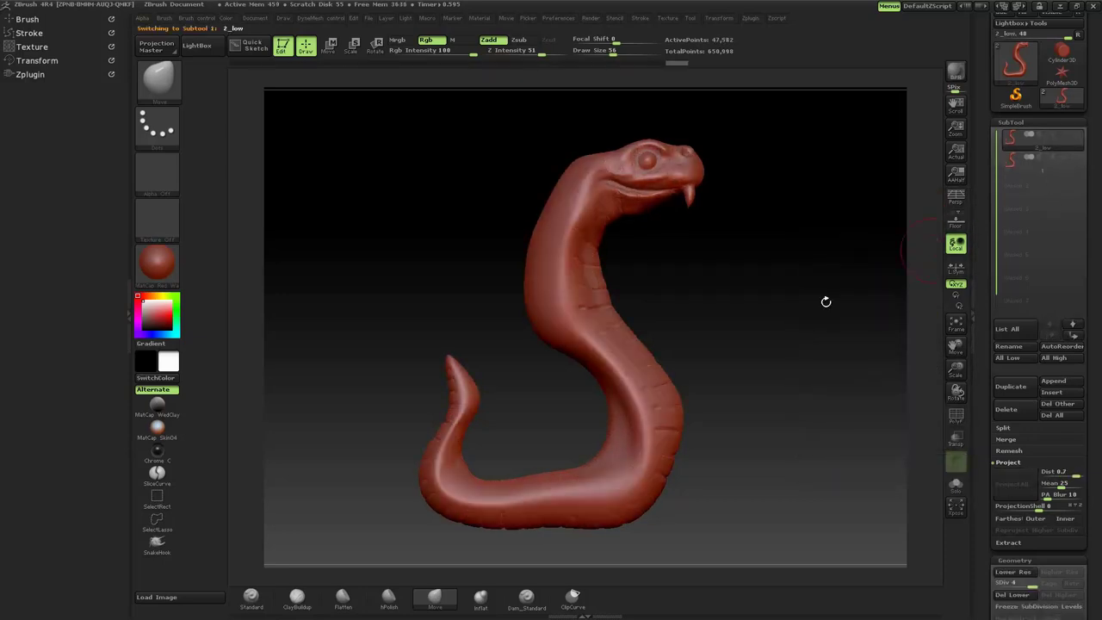
Divide the snake to SDiv 5 and 6 (760,862 points), then ProjectAll the sculpt detail.
{"action": "mouse_move", "coordinate": [826, 301]}
{"action": "left_mouse_down"}
{"action": "mouse_move", "coordinate": [745, 321]}
{"action": "mouse_move", "coordinate": [784, 339]}
{"action": "mouse_move", "coordinate": [842, 303]}
{"action": "mouse_move", "coordinate": [849, 357]}
{"action": "left_mouse_up"}
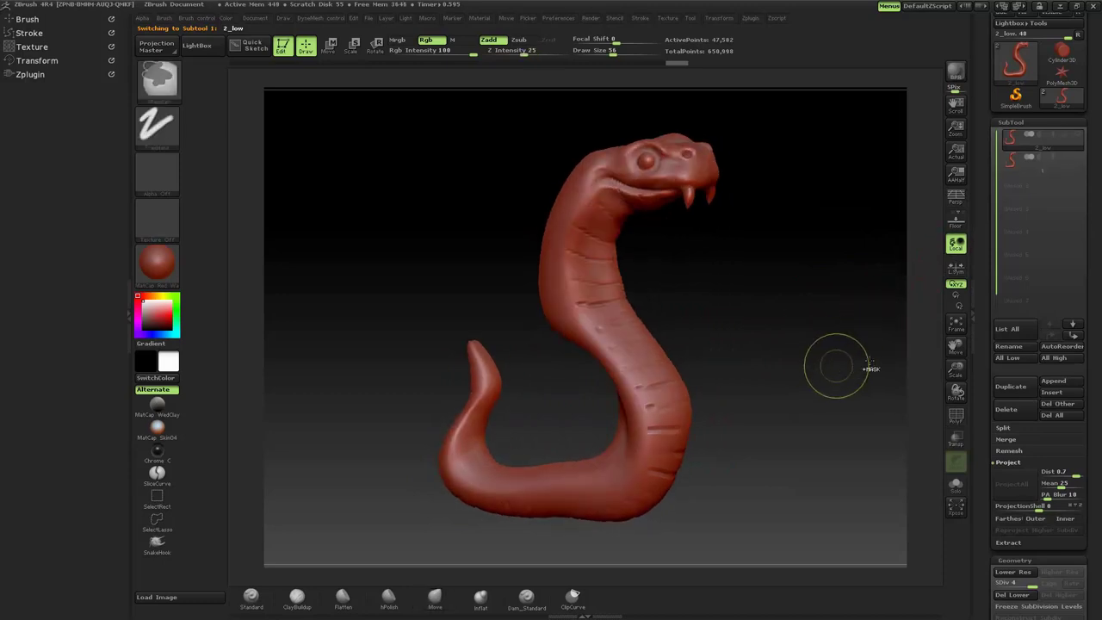
{"action": "key", "text": "ctrl+d"}
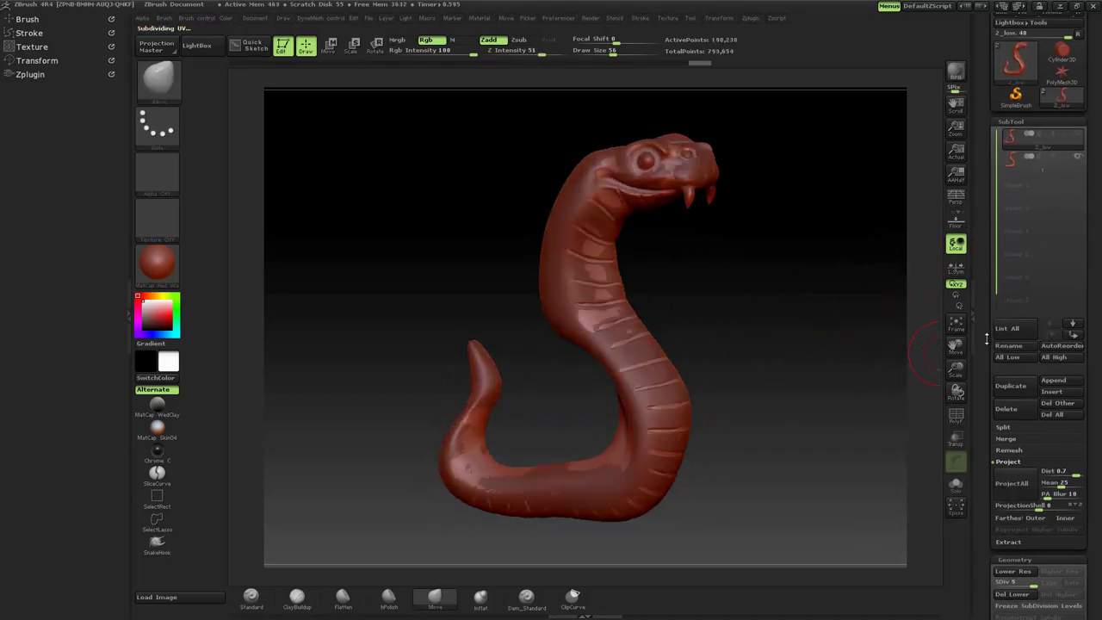
{"action": "scroll", "coordinate": [1011, 389], "scroll_direction": "down", "scroll_amount": 5}
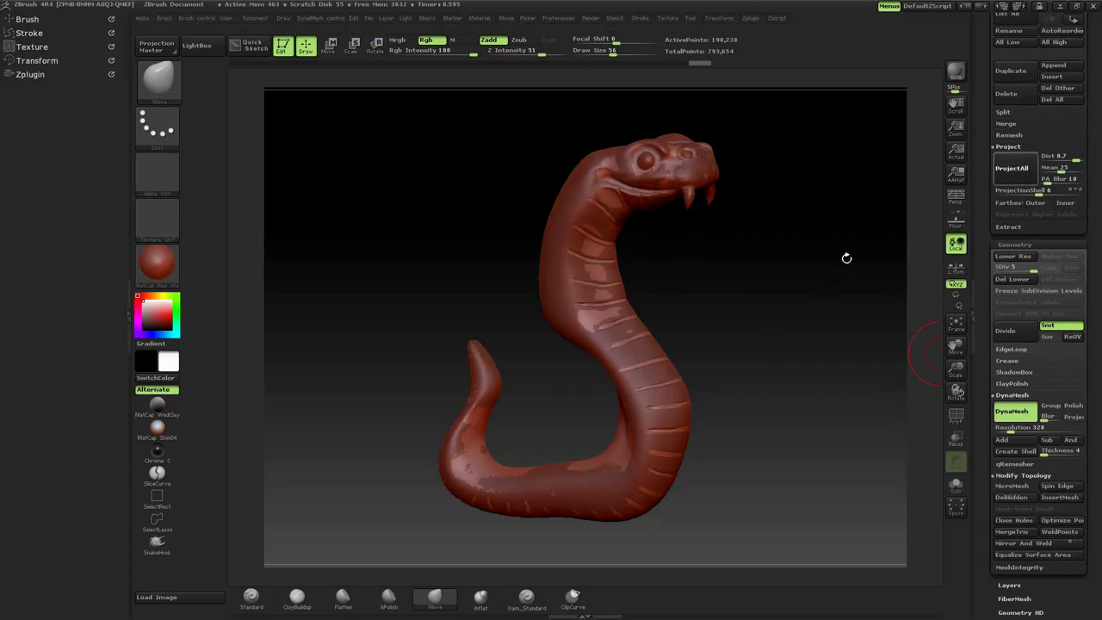
{"action": "left_click_drag", "start_coordinate": [810, 264], "coordinate": [800, 296]}
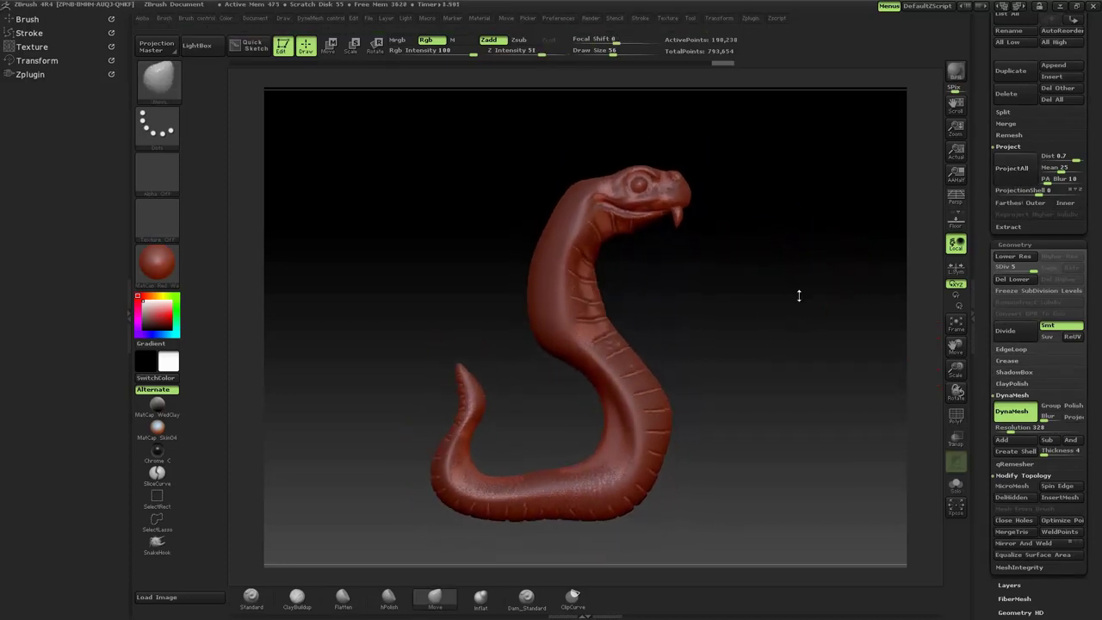
{"action": "scroll", "coordinate": [1026, 151], "scroll_direction": "up", "scroll_amount": 5}
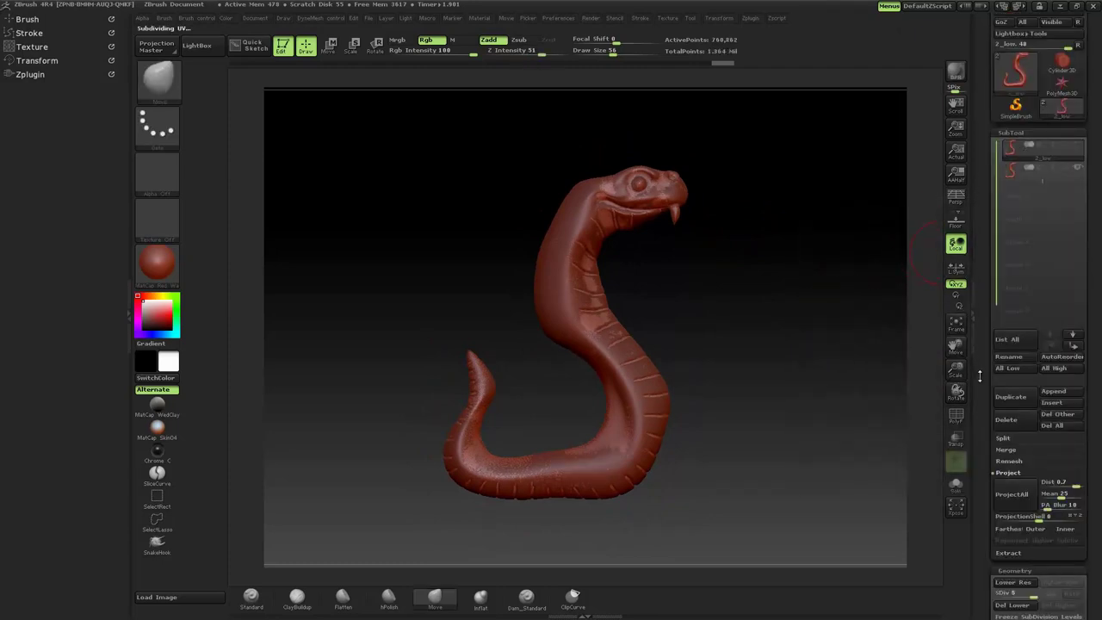
{"action": "key", "text": "ctrl+d"}
{"action": "scroll", "coordinate": [1012, 342], "scroll_direction": "down", "scroll_amount": 5}
{"action": "left_click", "coordinate": [1011, 115]}
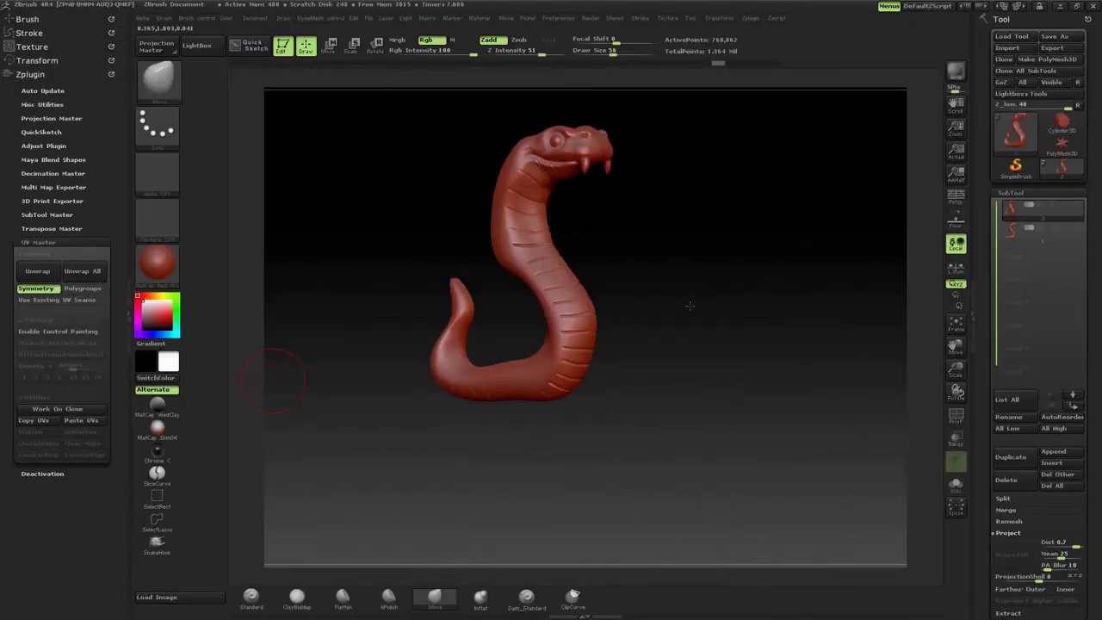
Drop the snake to its lowest subdivision level and turn on the PolyF wireframe.
{"action": "mouse_move", "coordinate": [714, 305]}
{"action": "left_mouse_down"}
{"action": "mouse_move", "coordinate": [733, 301]}
{"action": "mouse_move", "coordinate": [715, 298]}
{"action": "mouse_move", "coordinate": [697, 315]}
{"action": "mouse_move", "coordinate": [706, 221]}
{"action": "mouse_move", "coordinate": [720, 317]}
{"action": "mouse_move", "coordinate": [745, 299]}
{"action": "mouse_move", "coordinate": [703, 304]}
{"action": "mouse_move", "coordinate": [735, 285]}
{"action": "mouse_move", "coordinate": [735, 295]}
{"action": "mouse_move", "coordinate": [747, 252]}
{"action": "mouse_move", "coordinate": [736, 290]}
{"action": "mouse_move", "coordinate": [701, 266]}
{"action": "mouse_move", "coordinate": [725, 191]}
{"action": "mouse_move", "coordinate": [730, 214]}
{"action": "mouse_move", "coordinate": [718, 214]}
{"action": "left_mouse_up"}
{"action": "key", "text": "shift+d"}
{"action": "key", "text": "d"}
{"action": "key", "text": "shift+d"}
{"action": "key", "text": "b"}
{"action": "key", "text": "m"}
{"action": "key", "text": "v"}
{"action": "key", "text": "shift+f"}
Show the Polygroups options and switch to the SelectLasso brush.
{"action": "key", "text": "space"}
{"action": "left_click_drag", "start_coordinate": [730, 214], "coordinate": [743, 307]}
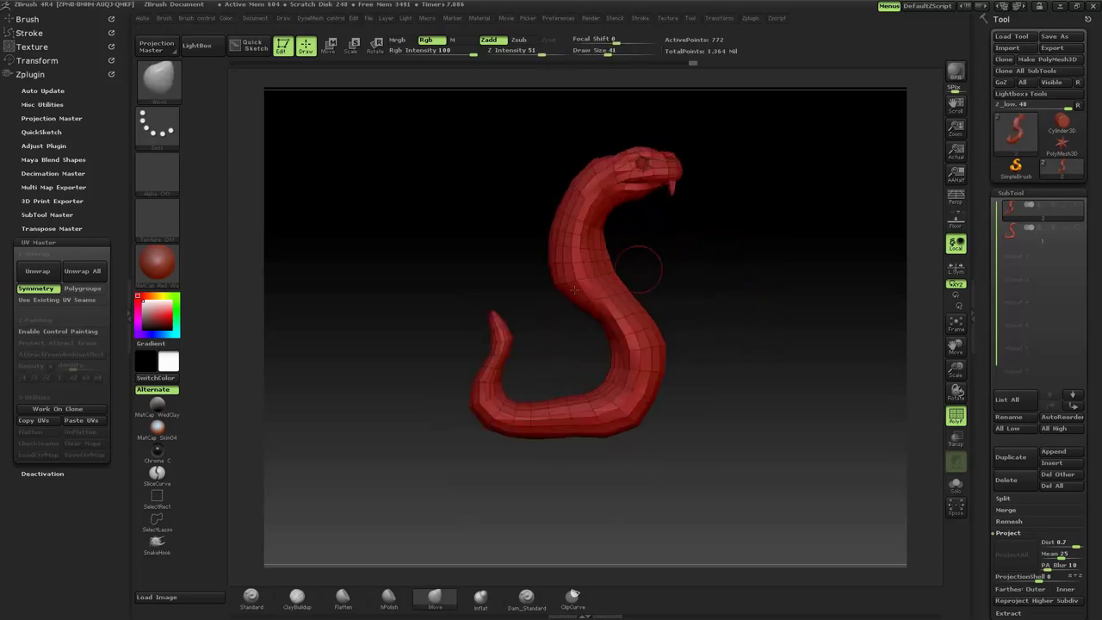
{"action": "left_click_drag", "start_coordinate": [985, 461], "coordinate": [982, 303]}
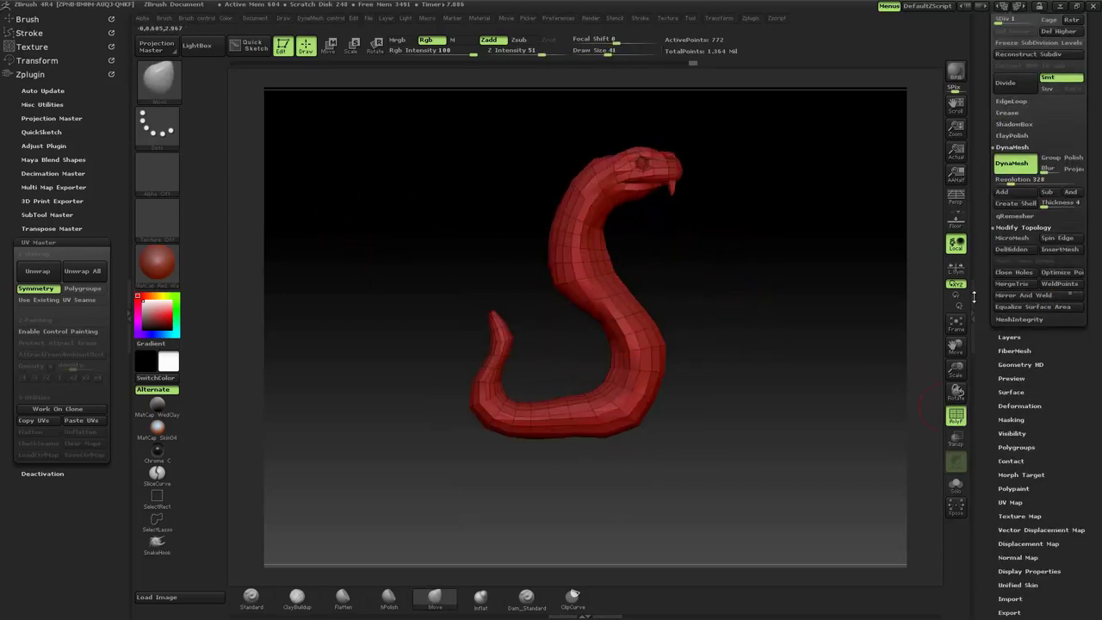
{"action": "left_click", "coordinate": [1016, 322]}
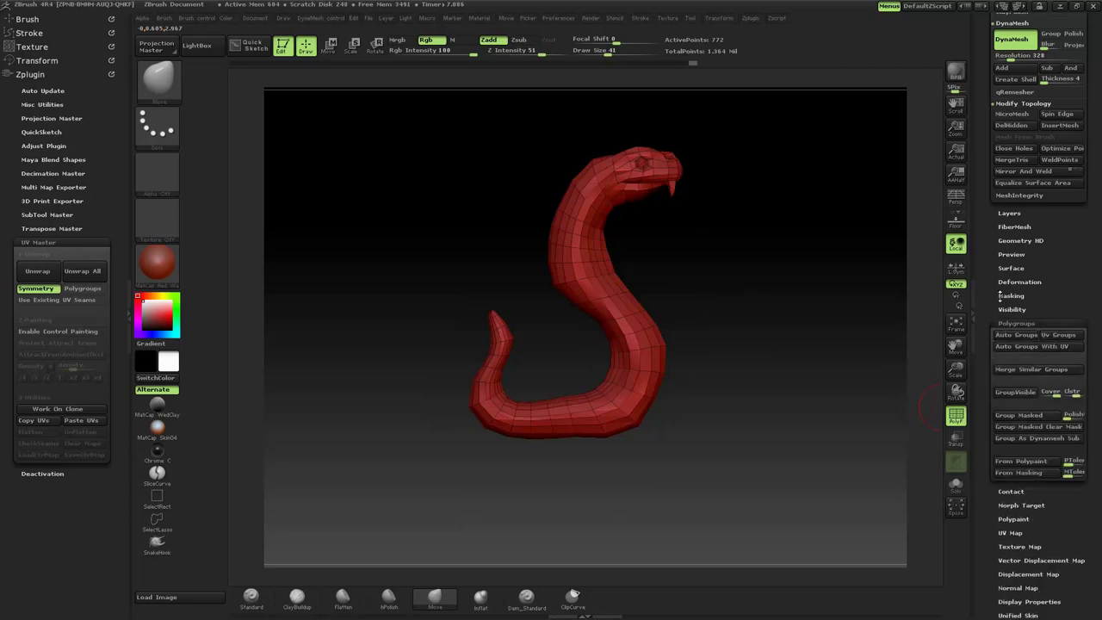
{"action": "scroll", "coordinate": [1003, 362], "scroll_direction": "down", "scroll_amount": 1}
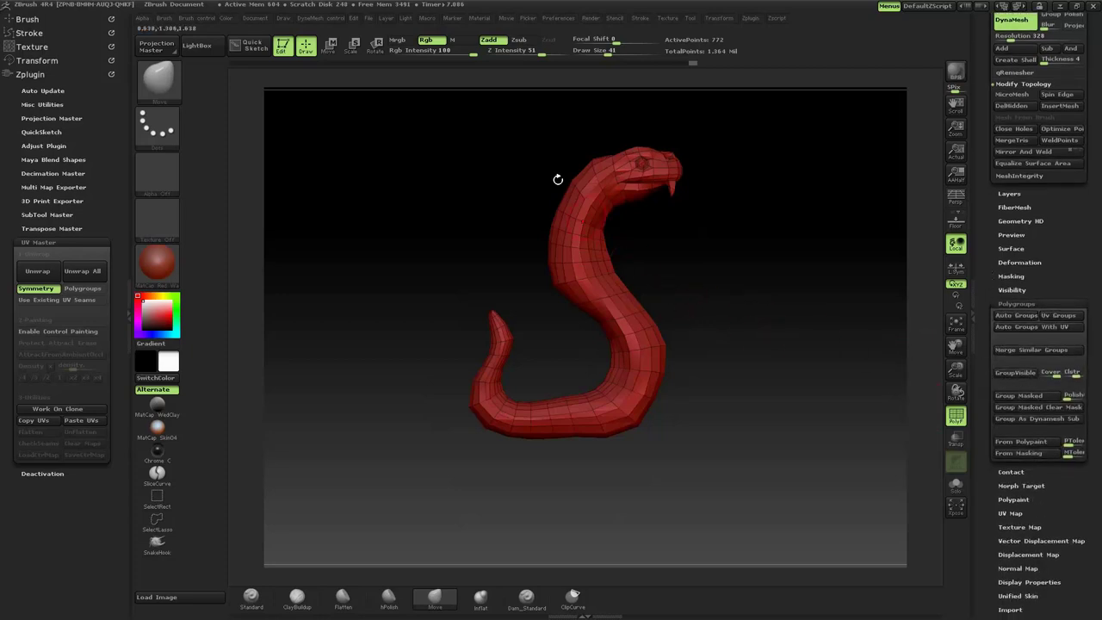
{"action": "left_click_drag", "start_coordinate": [457, 239], "coordinate": [429, 264], "text": "alt"}
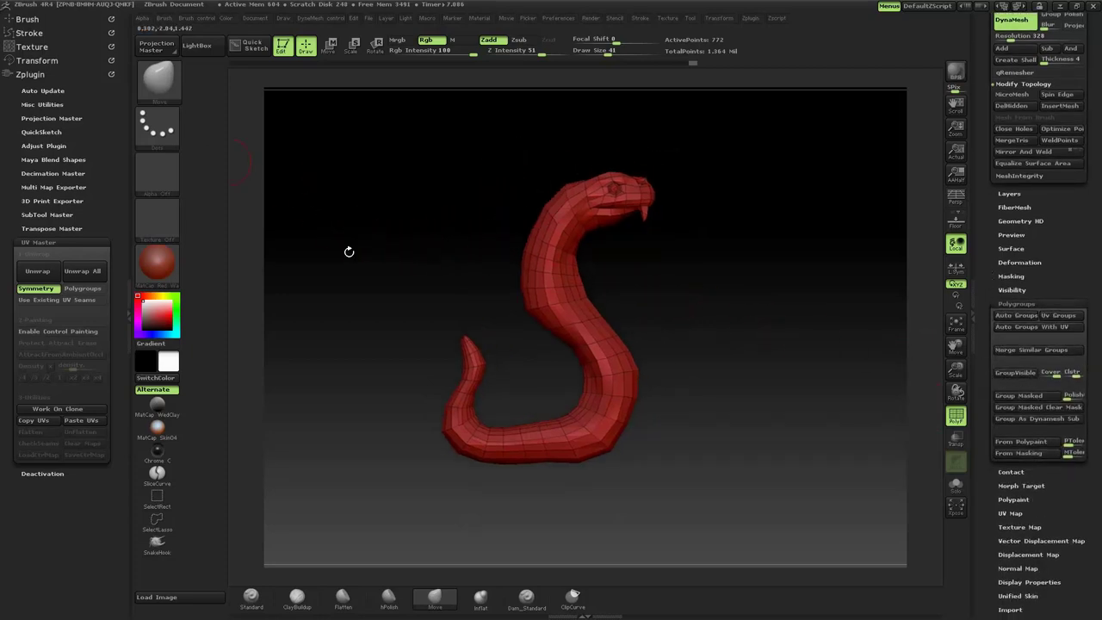
{"action": "key", "text": "ctrl+shift"}
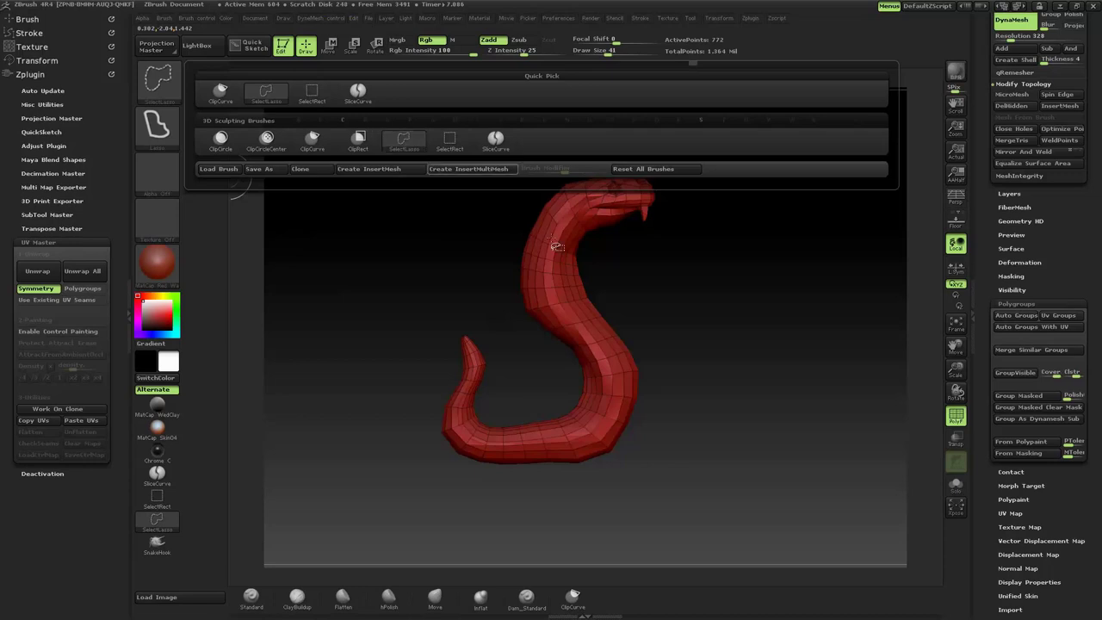
Lasso-hide the snake's neck and tail sections, leaving the front belly strip visible.
{"action": "left_click", "coordinate": [408, 143]}
{"action": "mouse_move", "coordinate": [620, 217]}
{"action": "left_mouse_down"}
{"action": "mouse_move", "coordinate": [584, 323]}
{"action": "mouse_move", "coordinate": [714, 457]}
{"action": "mouse_move", "coordinate": [738, 450]}
{"action": "left_mouse_up"}
{"action": "mouse_move", "coordinate": [640, 369]}
{"action": "left_mouse_down"}
{"action": "mouse_move", "coordinate": [618, 448]}
{"action": "mouse_move", "coordinate": [504, 320]}
{"action": "mouse_move", "coordinate": [418, 284]}
{"action": "left_mouse_up"}
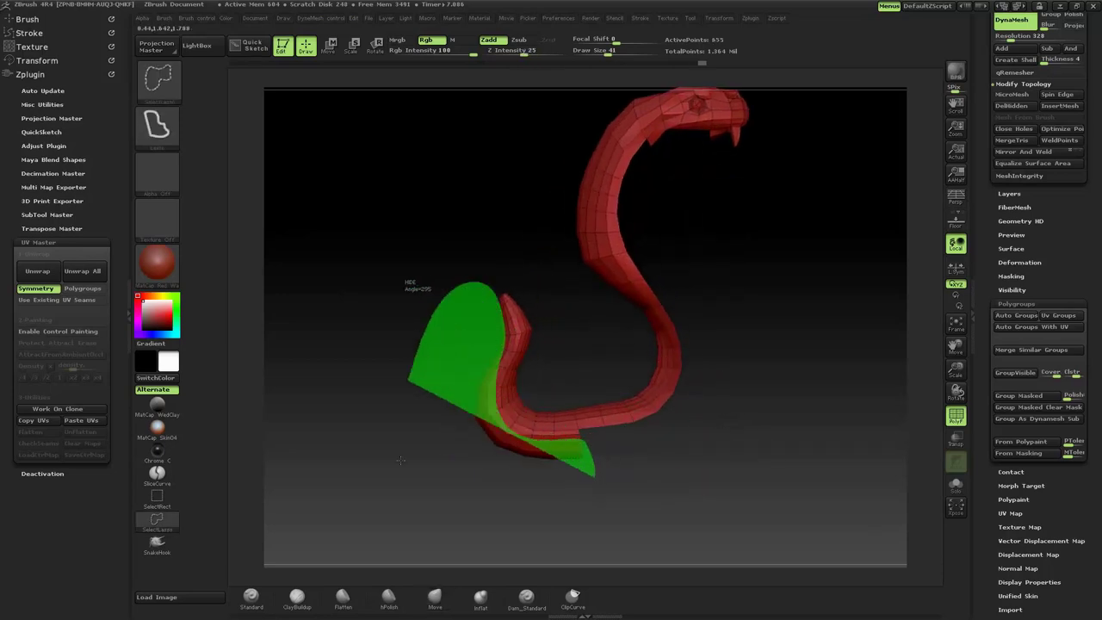
{"action": "left_click_drag", "start_coordinate": [590, 455], "coordinate": [645, 439]}
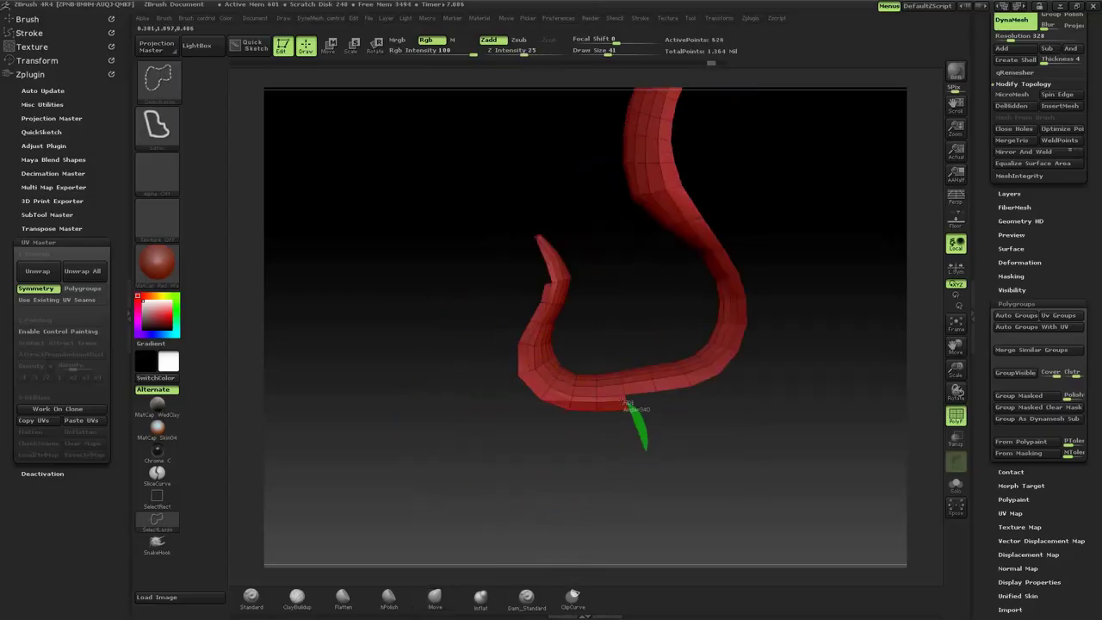
{"action": "left_click_drag", "start_coordinate": [497, 533], "coordinate": [505, 499]}
{"action": "mouse_move", "coordinate": [550, 336]}
{"action": "left_mouse_down", "text": "ctrl+shift"}
{"action": "mouse_move", "coordinate": [560, 244]}
{"action": "mouse_move", "coordinate": [425, 300]}
{"action": "left_mouse_up", "text": "ctrl+shift"}
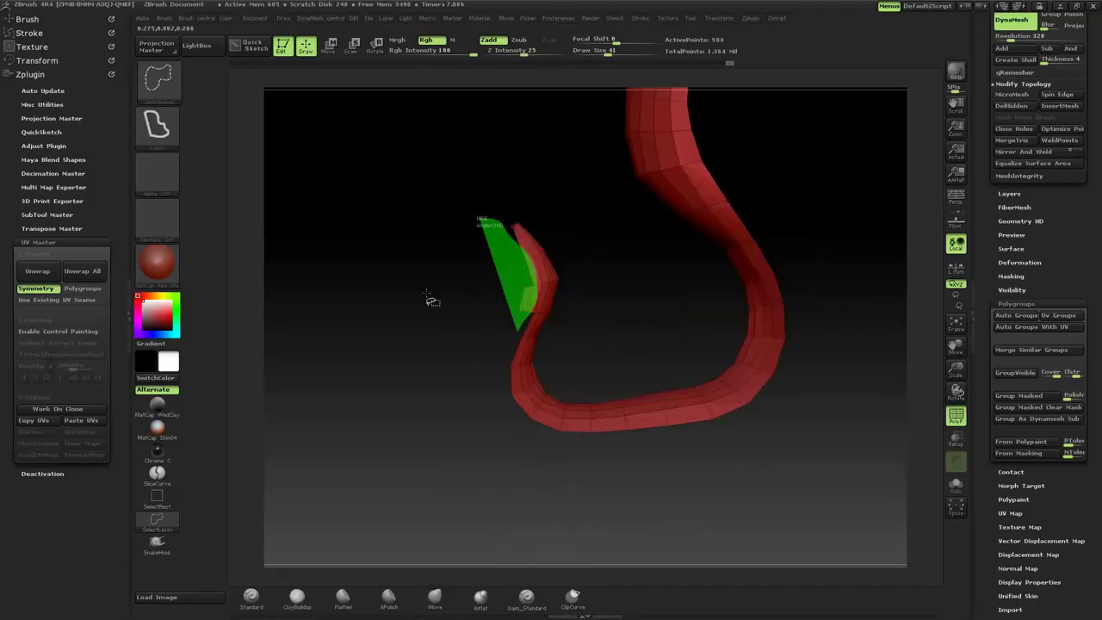
{"action": "left_click", "coordinate": [809, 155], "text": "ctrl+shift"}
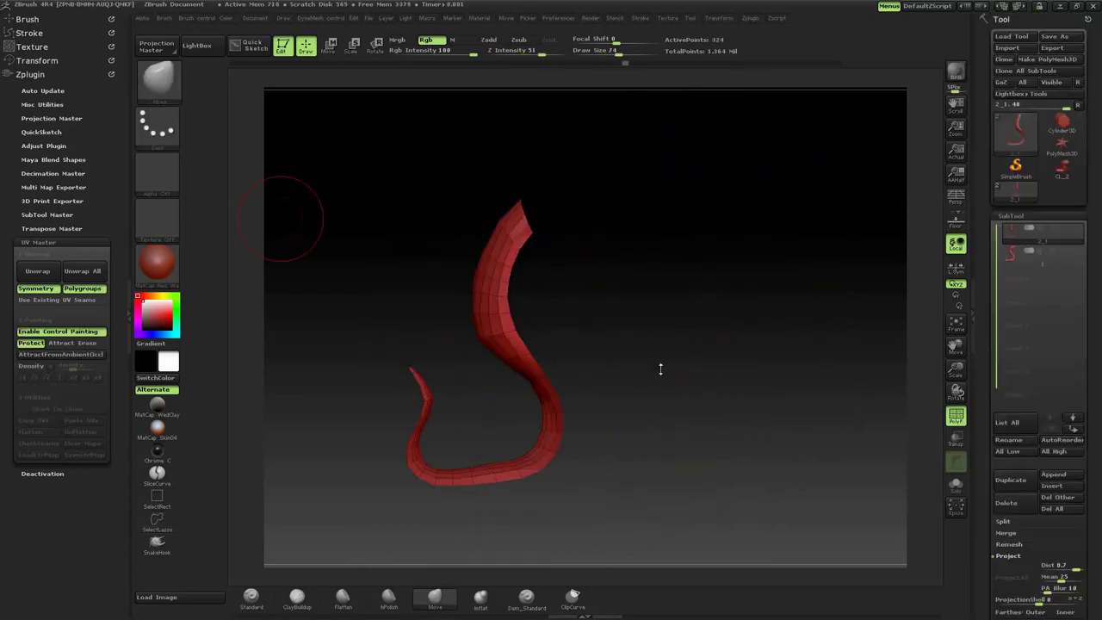
Turn the visible belly strip into its own orange polygroup with GroupVisible.
{"action": "left_click_drag", "start_coordinate": [660, 368], "coordinate": [721, 342]}
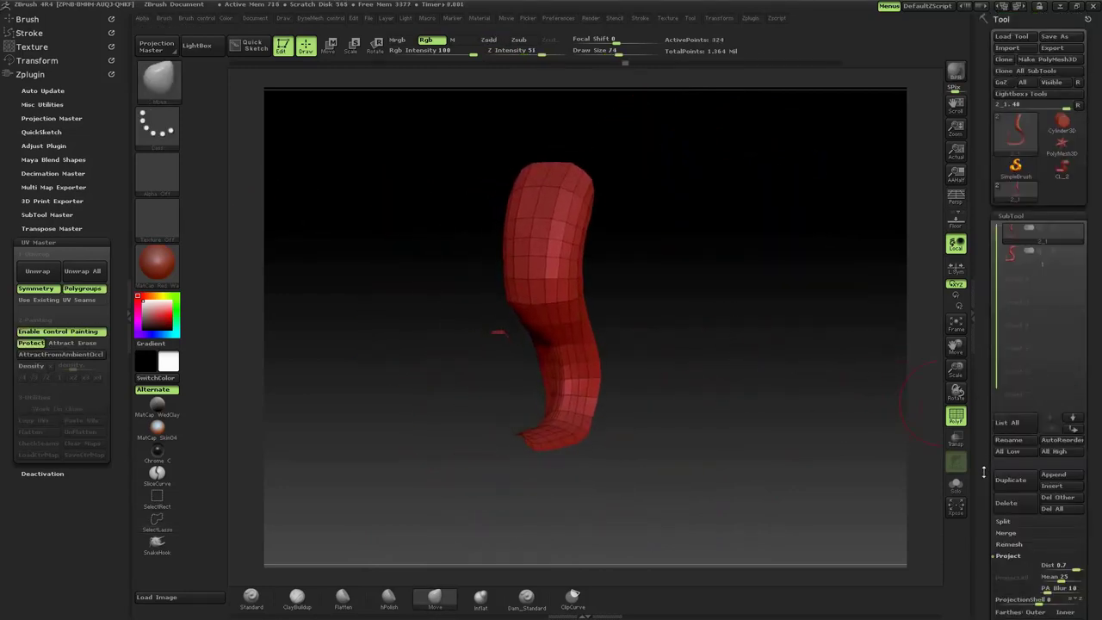
{"action": "scroll", "coordinate": [983, 472], "scroll_direction": "down", "scroll_amount": 3}
{"action": "left_click", "coordinate": [1012, 409]}
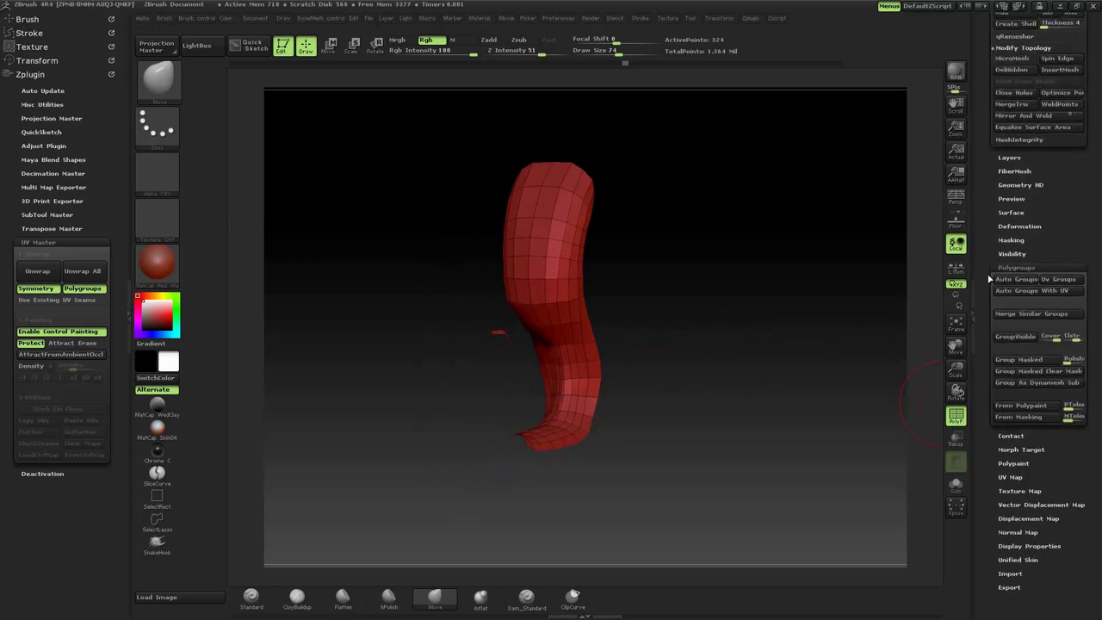
{"action": "left_click", "coordinate": [1014, 338]}
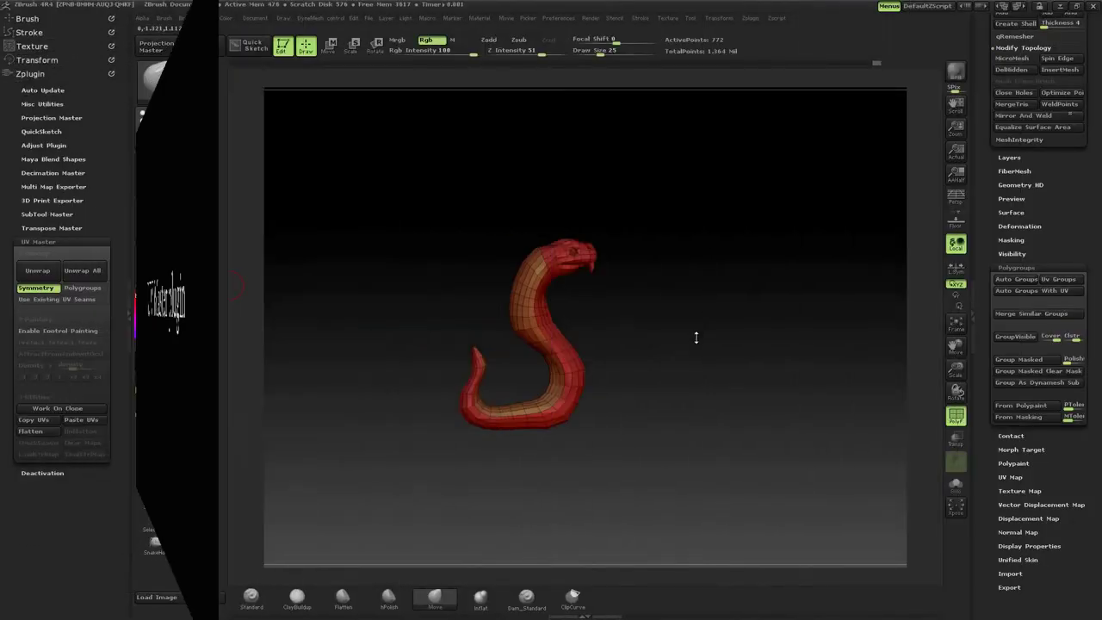
Go to the highest subdivision, turn off PolyF, and create a UV Master Work On Clone copy.
{"action": "key", "text": "shift+f"}
{"action": "key", "text": "d"}
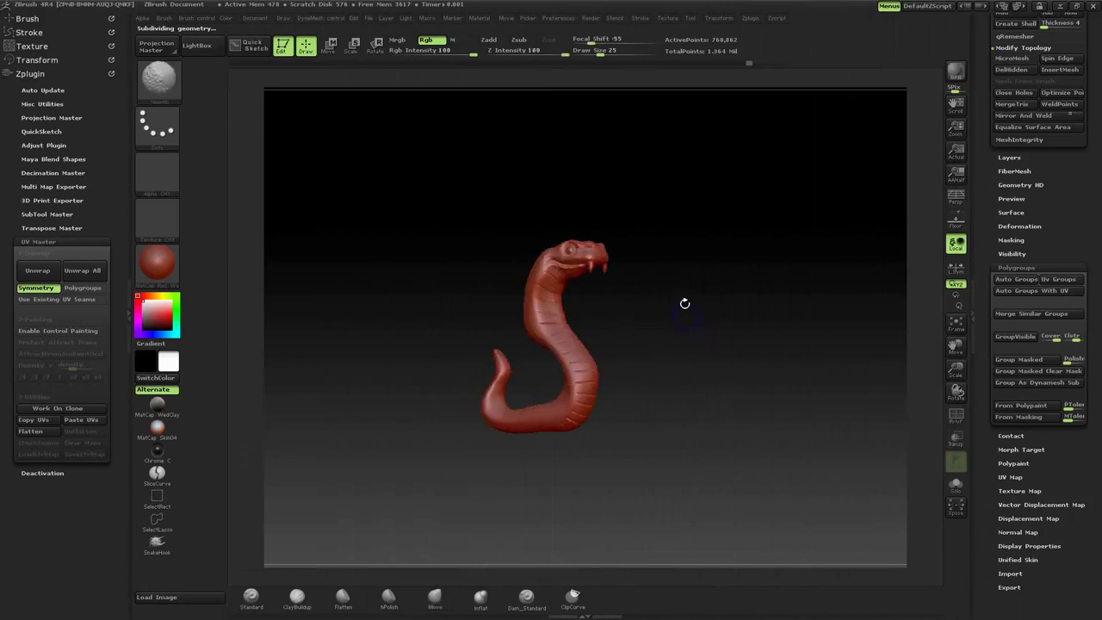
{"action": "key", "text": "d"}
{"action": "key", "text": "d"}
{"action": "key", "text": "d"}
{"action": "mouse_move", "coordinate": [700, 303]}
{"action": "left_mouse_down"}
{"action": "mouse_move", "coordinate": [691, 322]}
{"action": "mouse_move", "coordinate": [710, 320]}
{"action": "mouse_move", "coordinate": [687, 334]}
{"action": "mouse_move", "coordinate": [661, 309]}
{"action": "left_mouse_up"}
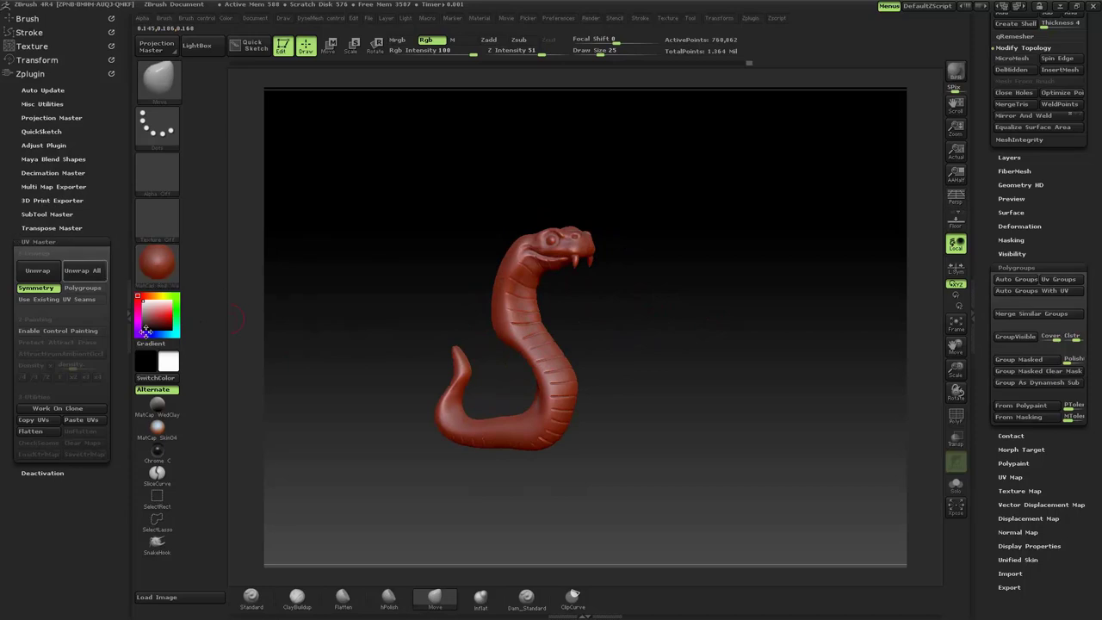
{"action": "left_click", "coordinate": [47, 241]}
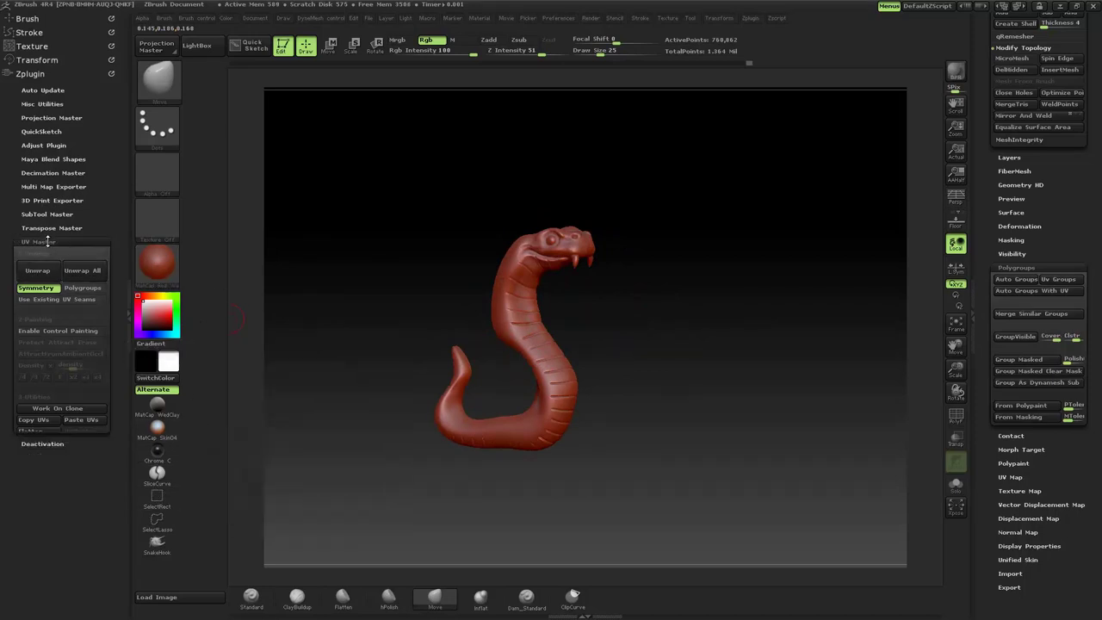
{"action": "left_click", "coordinate": [61, 410]}
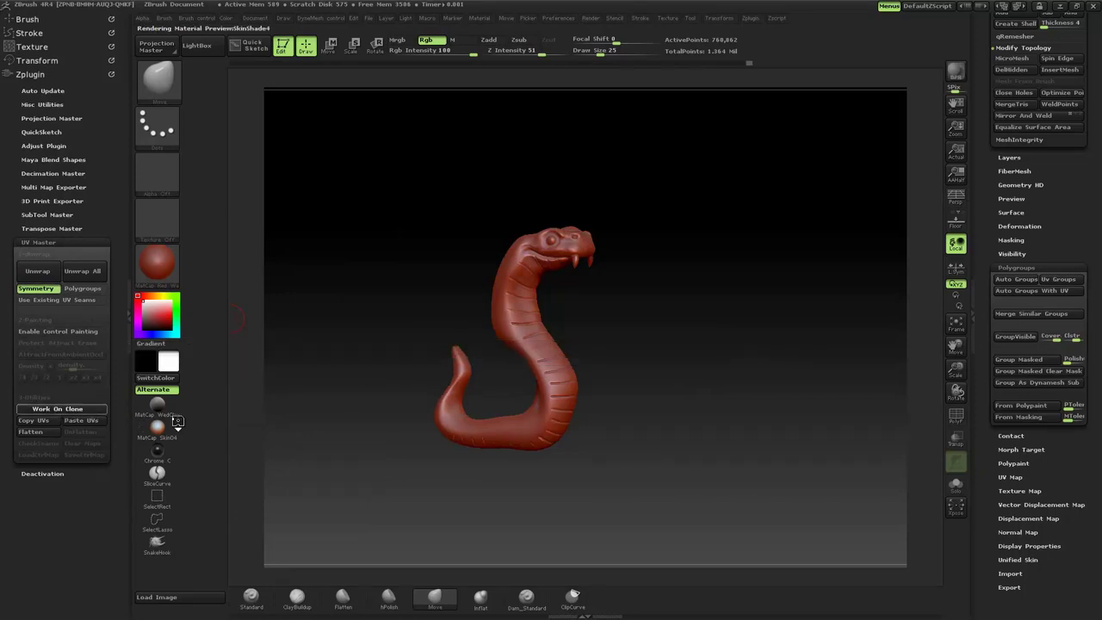
{"action": "left_click_drag", "start_coordinate": [795, 356], "coordinate": [653, 359], "text": "alt"}
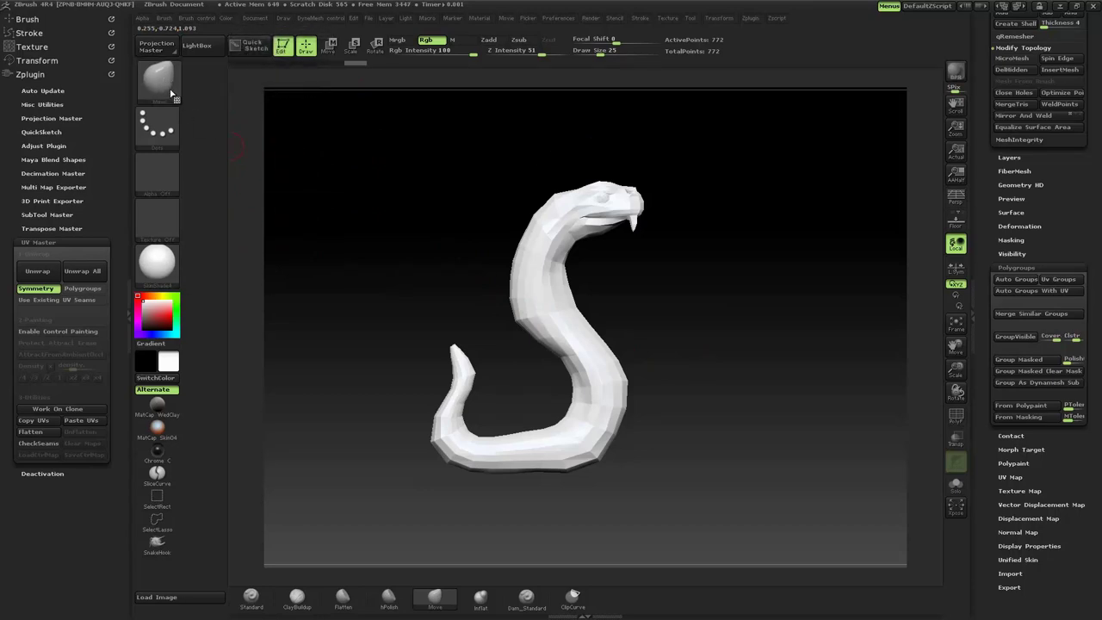
Switch to the ClayBuildup brush with Rgb colour painting turned on.
{"action": "left_click", "coordinate": [158, 83]}
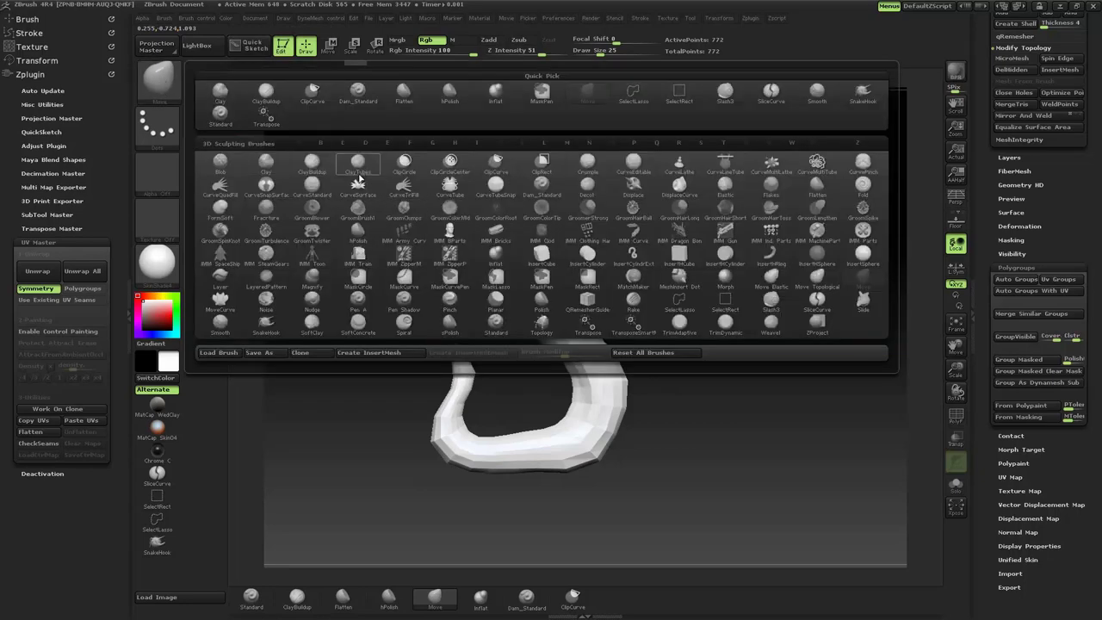
{"action": "left_click", "coordinate": [313, 165]}
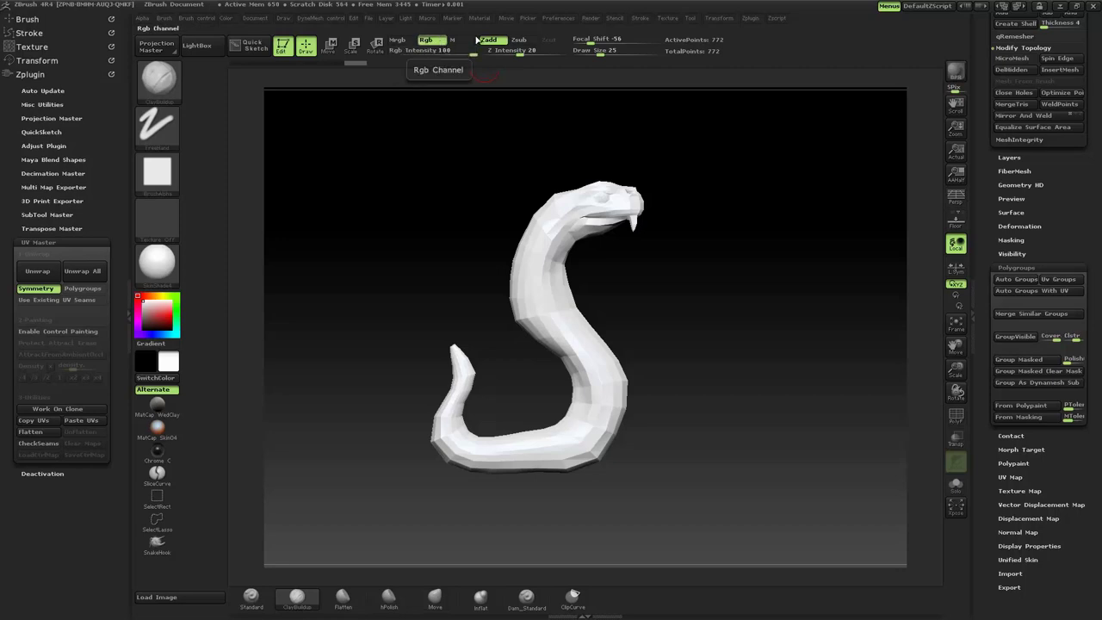
{"action": "left_click", "coordinate": [432, 40]}
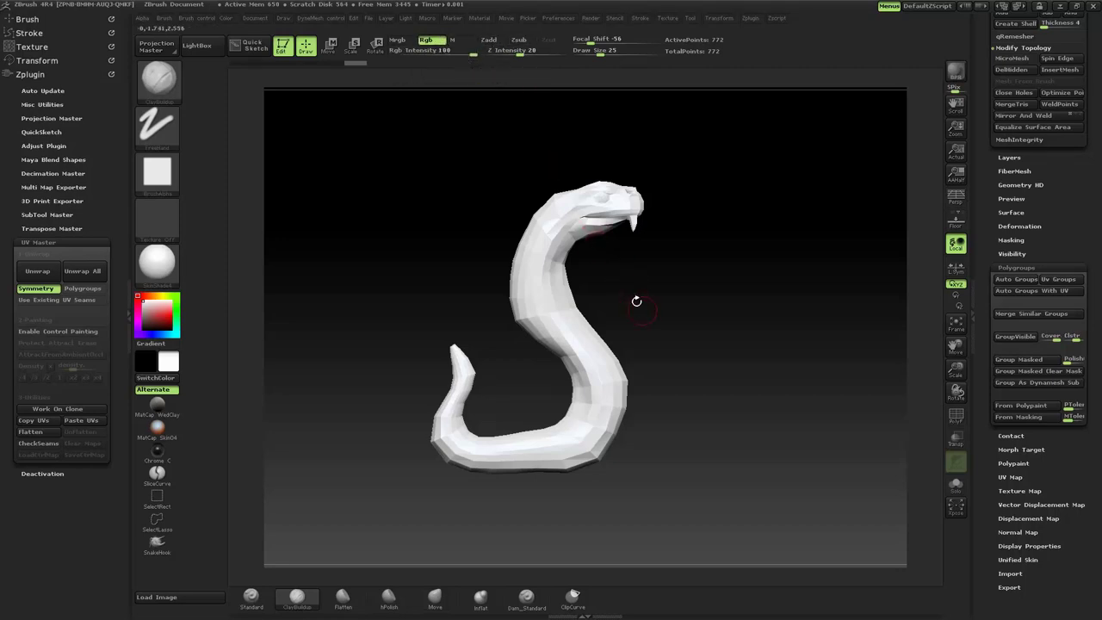
{"action": "key", "text": "space"}
{"action": "mouse_move", "coordinate": [637, 297]}
{"action": "left_mouse_down"}
{"action": "mouse_move", "coordinate": [689, 307]}
{"action": "mouse_move", "coordinate": [654, 277]}
{"action": "mouse_move", "coordinate": [624, 272]}
{"action": "left_mouse_up"}
Turn on Polygroups in UV Master, show the red and yellow polygroups with PolyF, and enable Control Painting.
{"action": "key", "text": "space"}
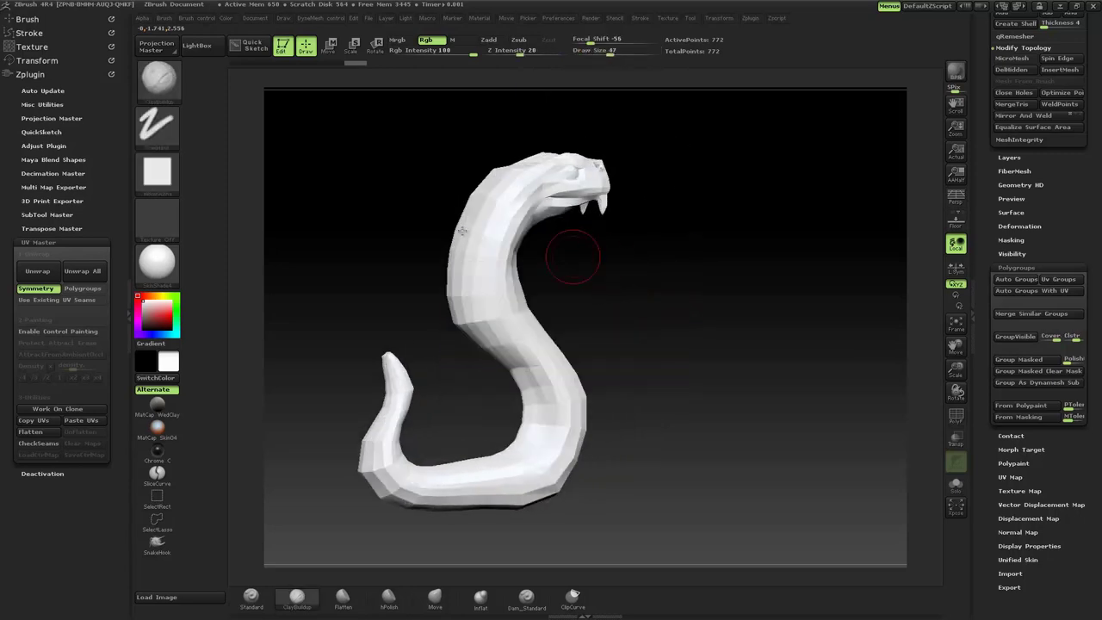
{"action": "left_click", "coordinate": [80, 288]}
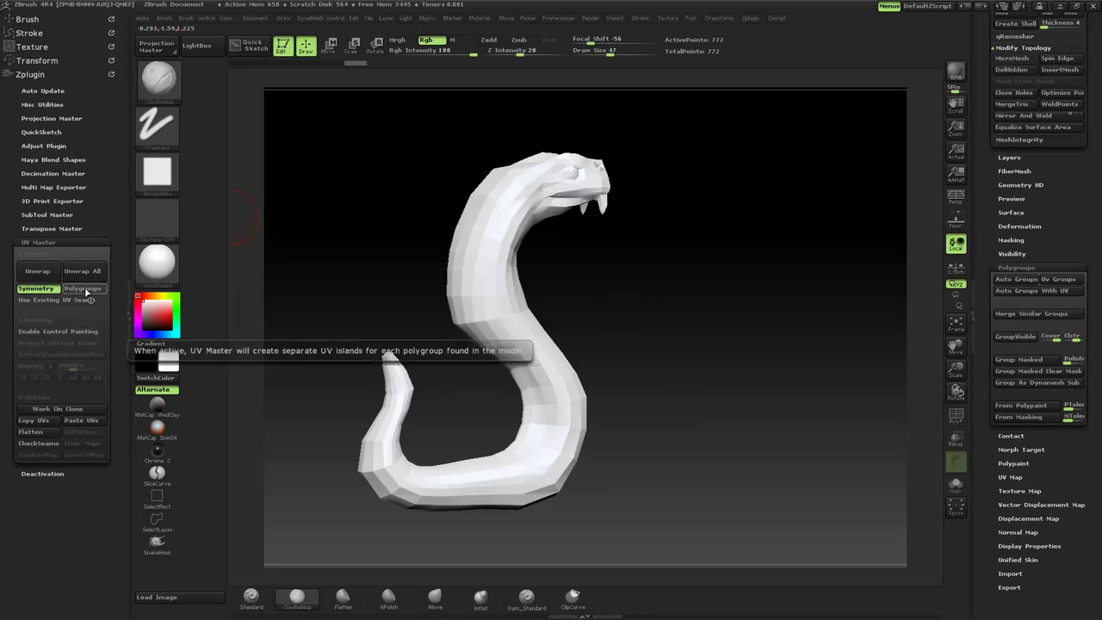
{"action": "key", "text": "shift+f"}
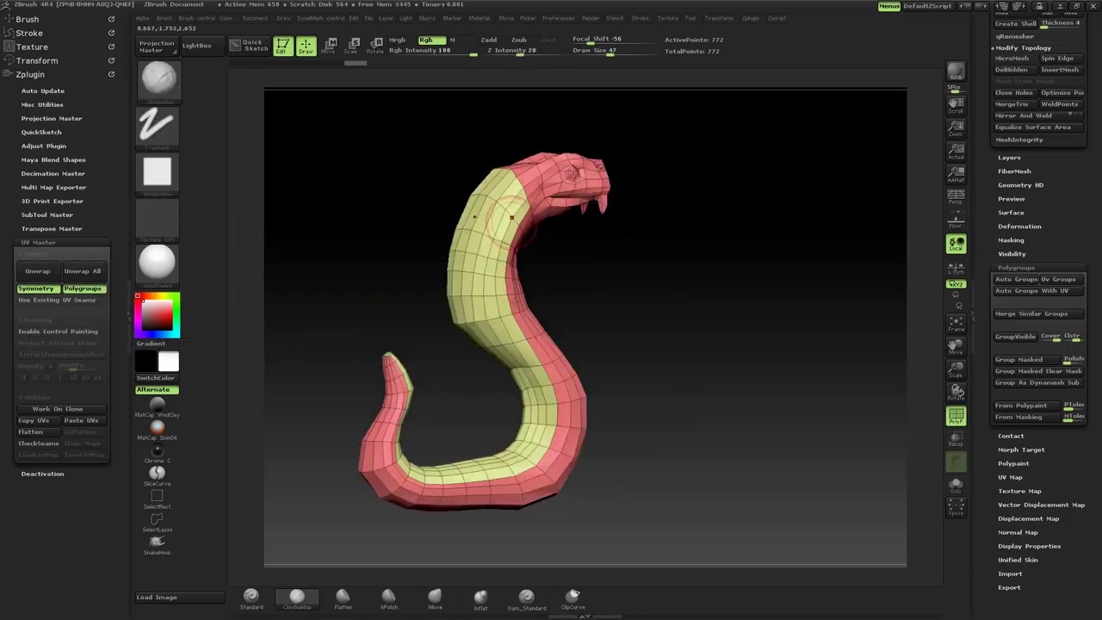
{"action": "mouse_move", "coordinate": [423, 276]}
{"action": "left_mouse_down"}
{"action": "mouse_move", "coordinate": [398, 287]}
{"action": "mouse_move", "coordinate": [476, 369]}
{"action": "left_mouse_up"}
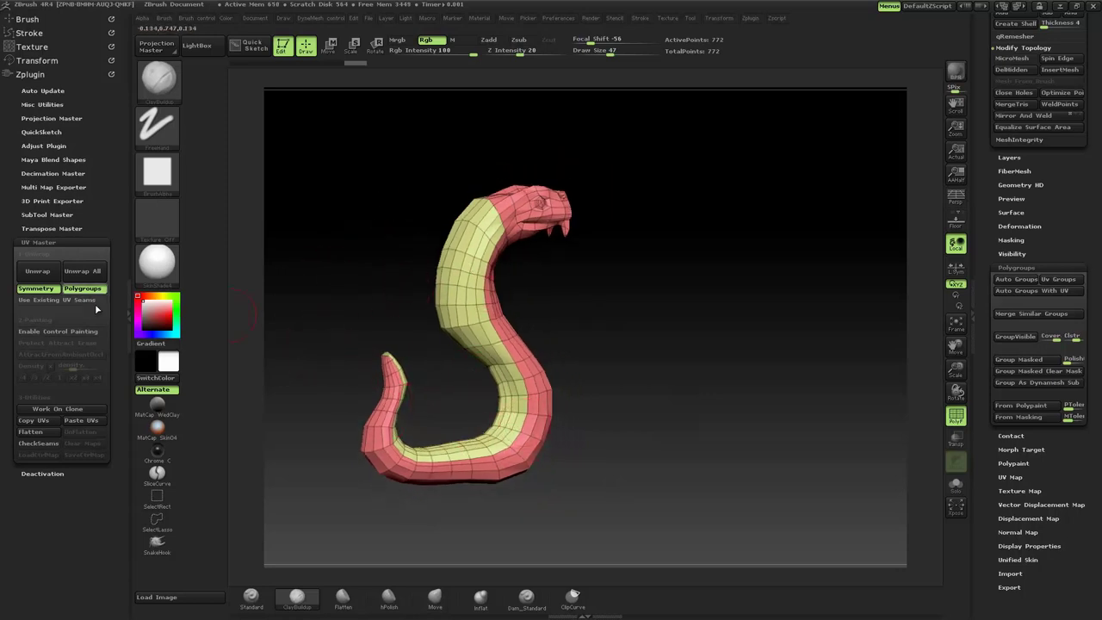
{"action": "left_click_drag", "start_coordinate": [339, 261], "coordinate": [284, 297]}
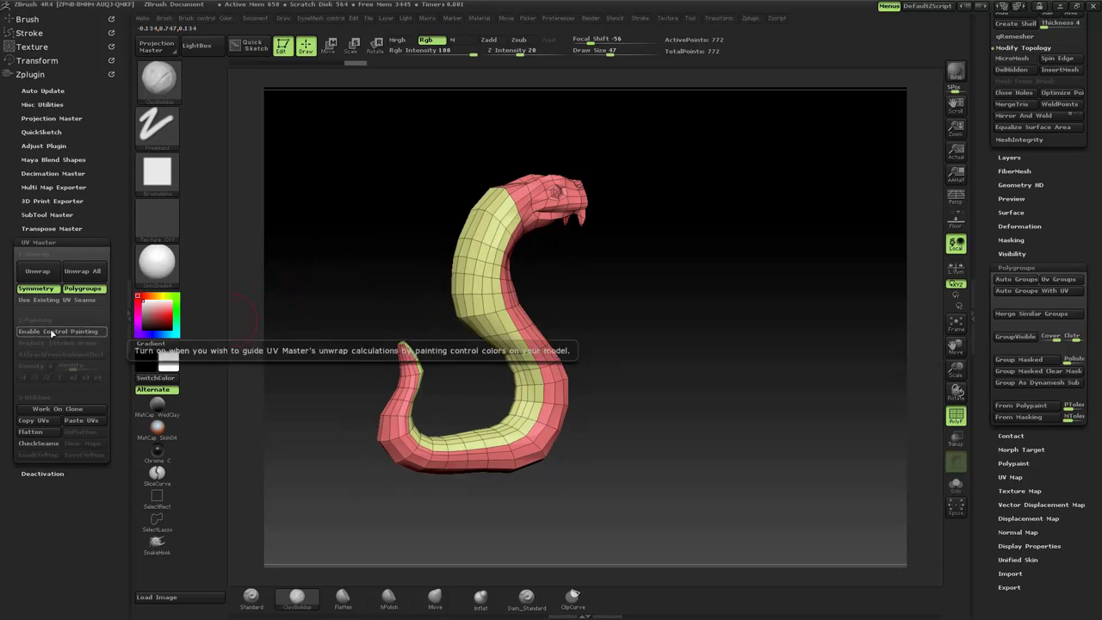
{"action": "left_click", "coordinate": [50, 333]}
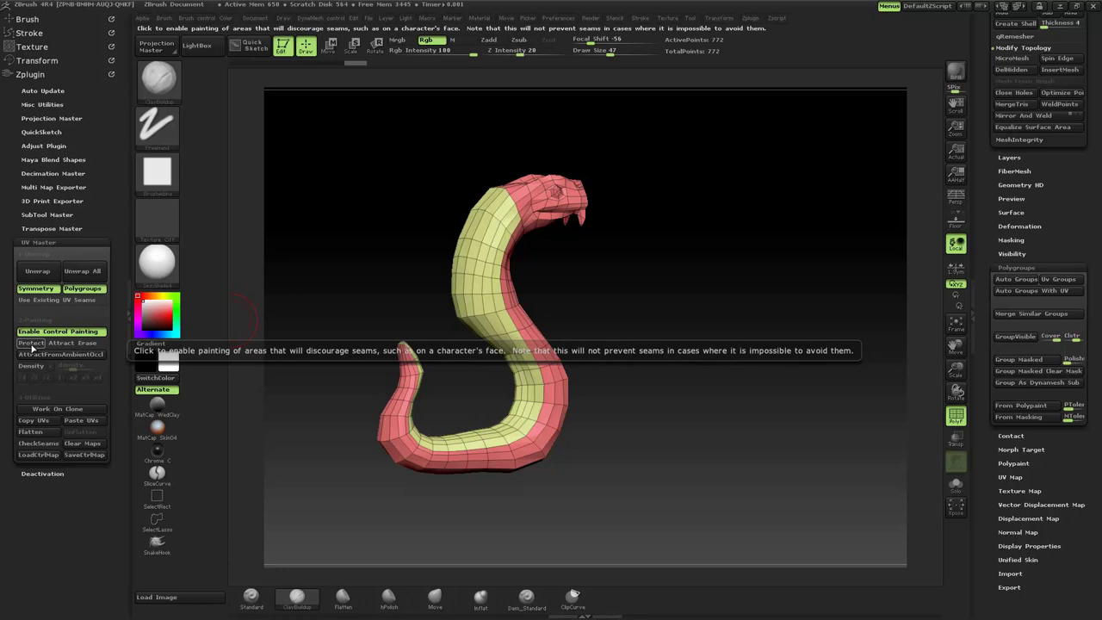
Paint the snake's head red with Protect to keep seams off it.
{"action": "left_click", "coordinate": [31, 344]}
{"action": "mouse_move", "coordinate": [603, 258]}
{"action": "left_mouse_down"}
{"action": "mouse_move", "coordinate": [615, 241]}
{"action": "mouse_move", "coordinate": [491, 258]}
{"action": "left_mouse_up"}
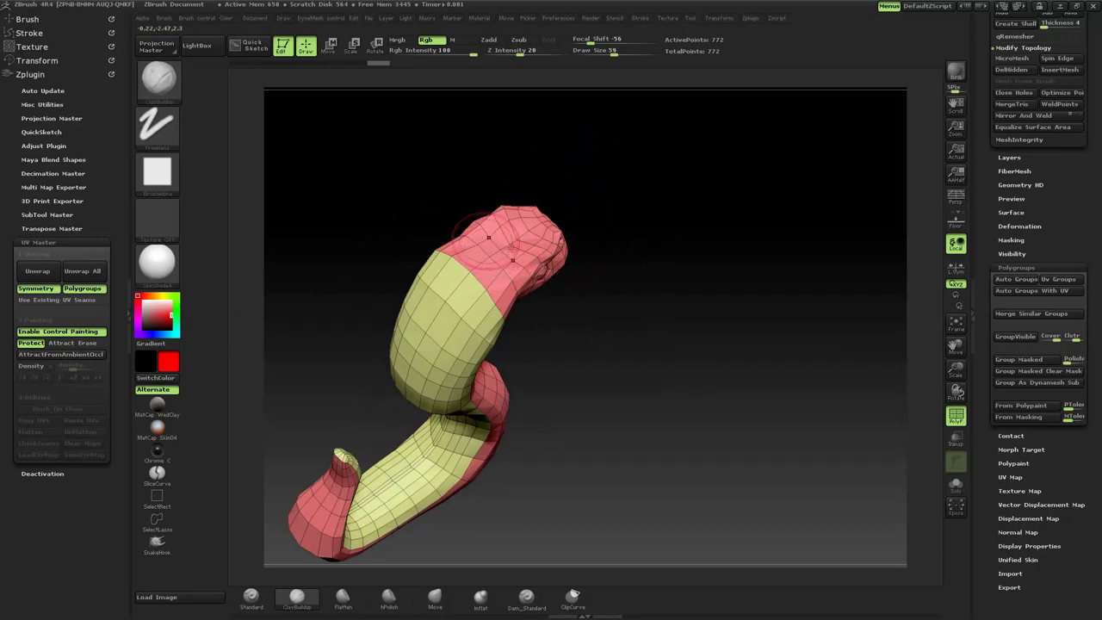
{"action": "key", "text": "space"}
{"action": "mouse_move", "coordinate": [493, 250]}
{"action": "left_mouse_down"}
{"action": "mouse_move", "coordinate": [489, 277]}
{"action": "mouse_move", "coordinate": [524, 227]}
{"action": "left_mouse_up"}
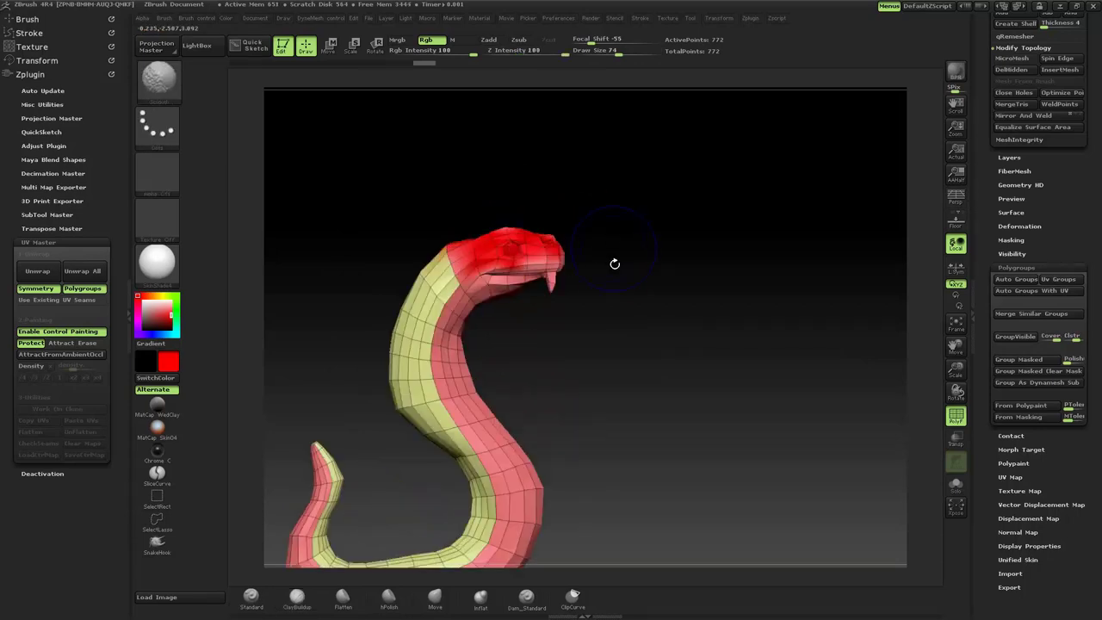
{"action": "key", "text": "shift+f"}
Paint blue Attract along the neck and across the top of the head at brush size 29.
{"action": "mouse_move", "coordinate": [604, 330]}
{"action": "left_mouse_down"}
{"action": "mouse_move", "coordinate": [635, 350]}
{"action": "mouse_move", "coordinate": [339, 342]}
{"action": "left_mouse_up"}
{"action": "mouse_move", "coordinate": [645, 349]}
{"action": "left_mouse_down"}
{"action": "mouse_move", "coordinate": [628, 254]}
{"action": "mouse_move", "coordinate": [590, 169]}
{"action": "left_mouse_up"}
{"action": "key", "text": "space"}
{"action": "left_click", "coordinate": [60, 345]}
{"action": "left_click_drag", "start_coordinate": [478, 185], "coordinate": [564, 148]}
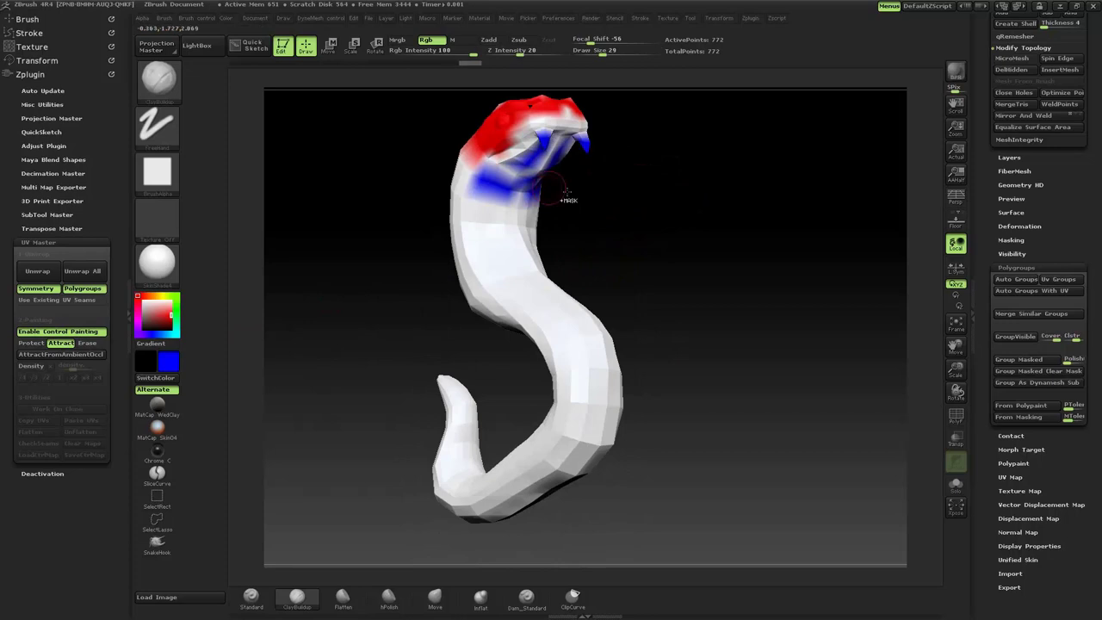
{"action": "left_click_drag", "start_coordinate": [671, 224], "coordinate": [637, 215]}
{"action": "mouse_move", "coordinate": [557, 122]}
{"action": "left_mouse_down"}
{"action": "mouse_move", "coordinate": [516, 193]}
{"action": "mouse_move", "coordinate": [473, 176]}
{"action": "left_mouse_up"}
{"action": "mouse_move", "coordinate": [601, 217]}
{"action": "left_mouse_down"}
{"action": "mouse_move", "coordinate": [374, 275]}
{"action": "mouse_move", "coordinate": [258, 336]}
{"action": "left_mouse_up"}
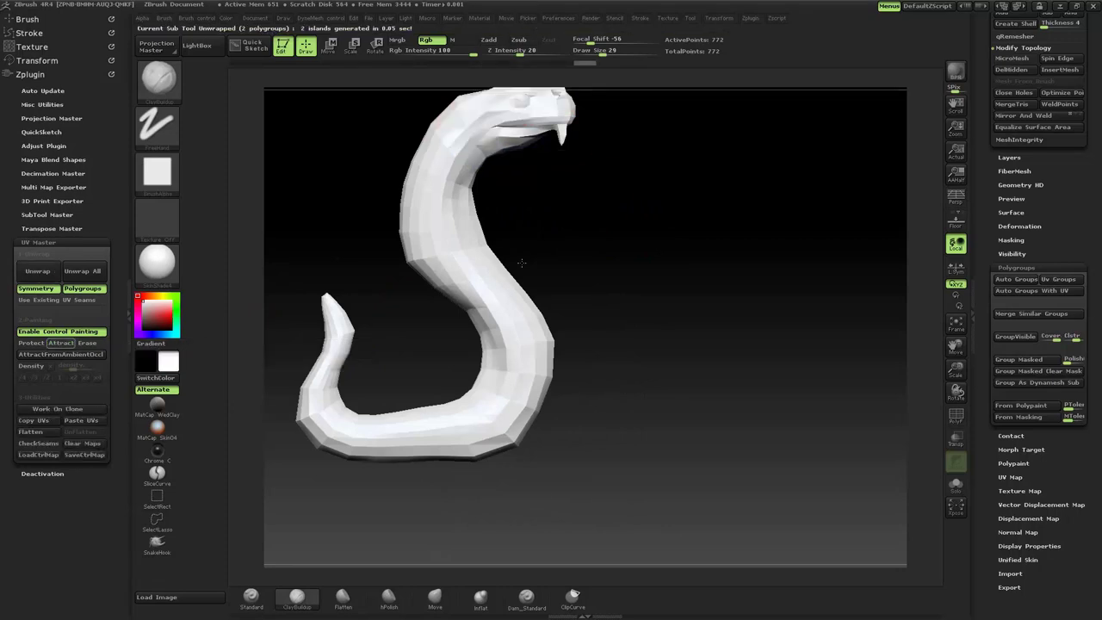
Show the UV seams with CheckSeams, inspect the flattened layout, then UnFlatten back to 3D.
{"action": "left_click", "coordinate": [38, 443]}
{"action": "mouse_move", "coordinate": [393, 290]}
{"action": "left_mouse_down"}
{"action": "mouse_move", "coordinate": [551, 181]}
{"action": "mouse_move", "coordinate": [563, 212]}
{"action": "mouse_move", "coordinate": [544, 197]}
{"action": "mouse_move", "coordinate": [627, 290]}
{"action": "mouse_move", "coordinate": [627, 359]}
{"action": "left_mouse_up"}
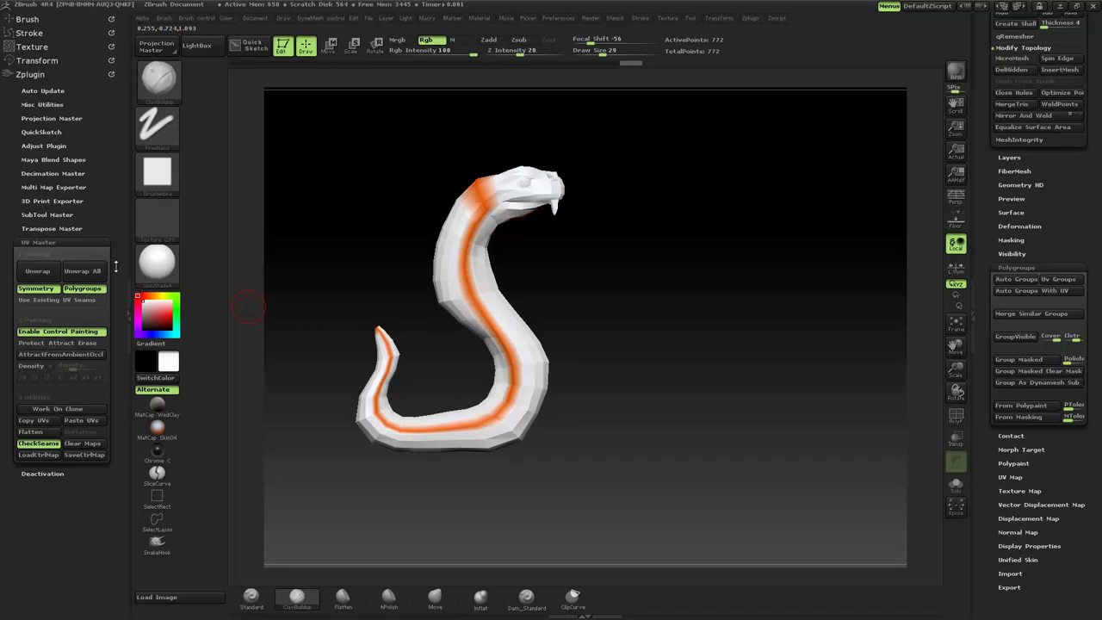
{"action": "left_click", "coordinate": [40, 435]}
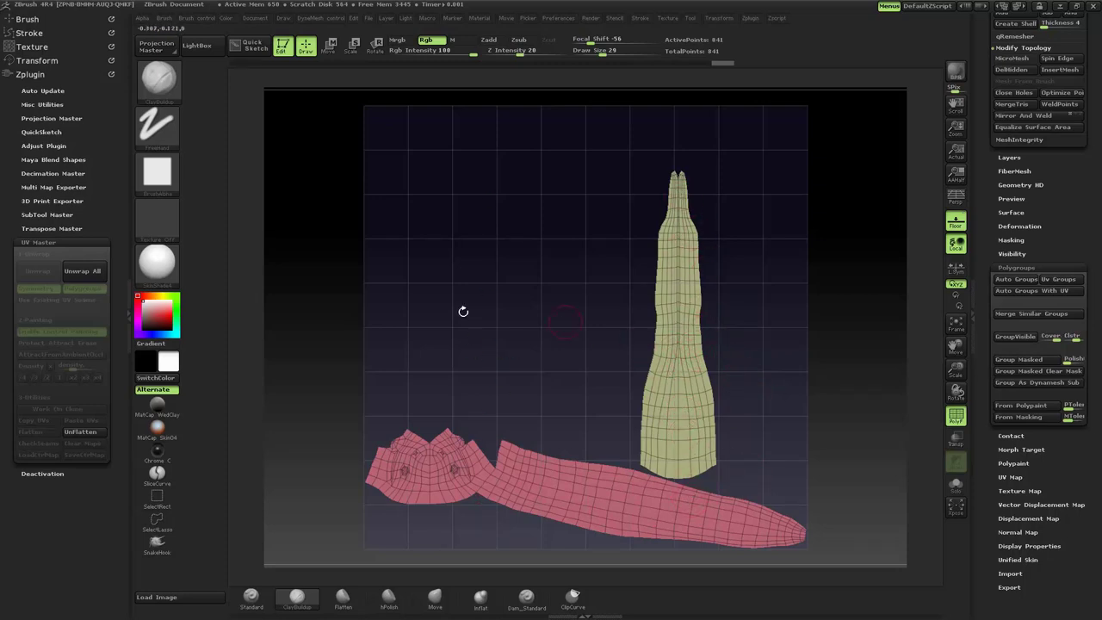
{"action": "left_click", "coordinate": [86, 437]}
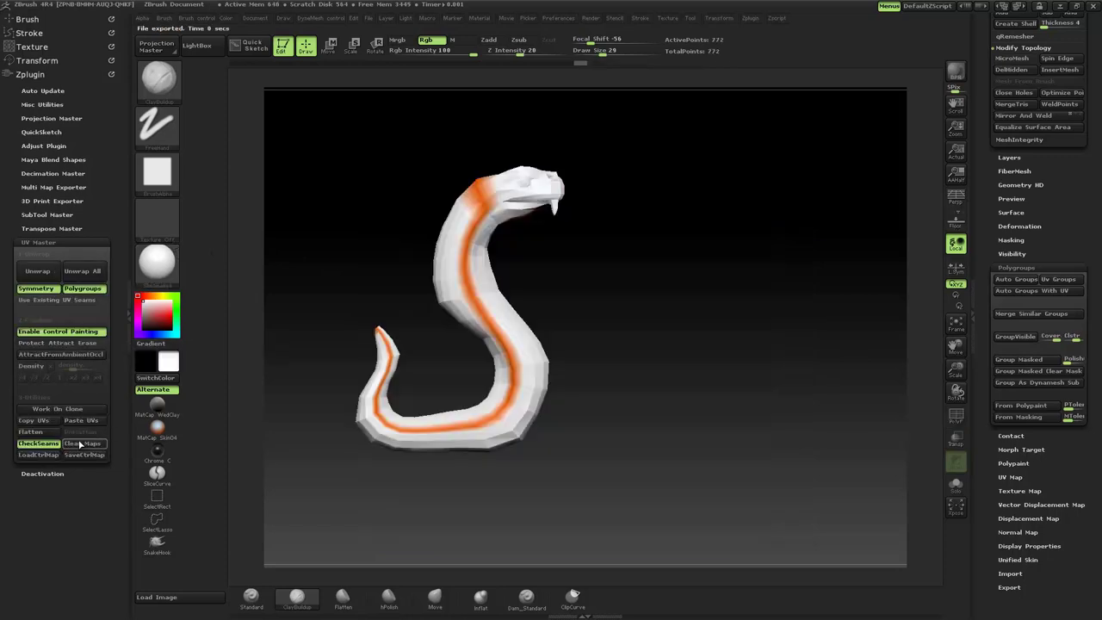
Copy the clone's UVs and paste them onto the 760,862-point high-res sculpted snake.
{"action": "left_click", "coordinate": [34, 420]}
{"action": "left_click_drag", "start_coordinate": [980, 83], "coordinate": [1019, 233]}
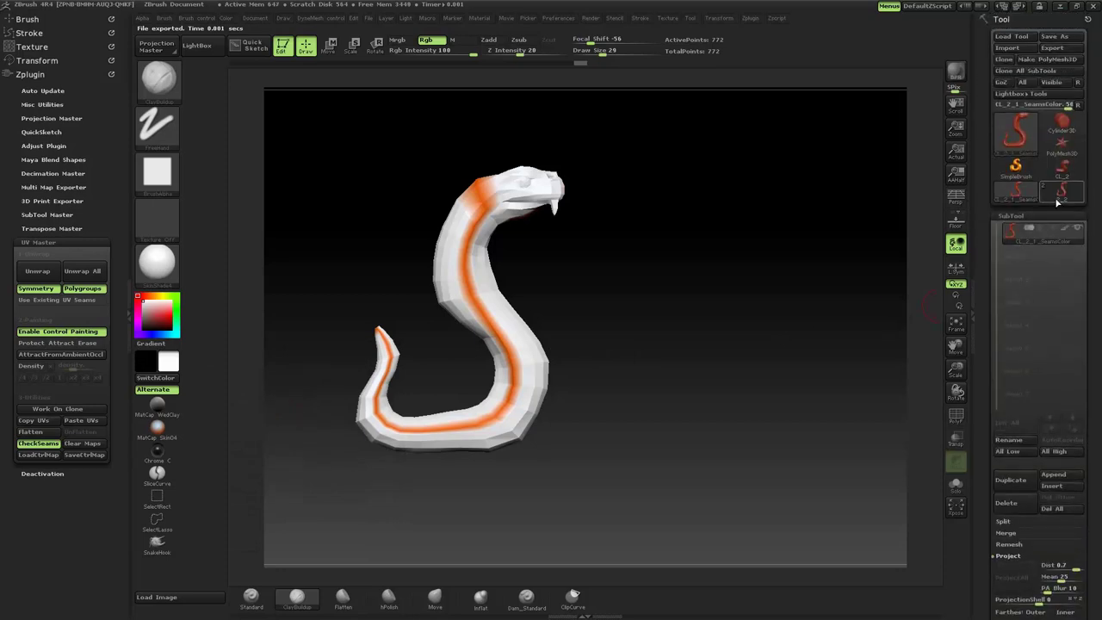
{"action": "left_click", "coordinate": [1064, 198]}
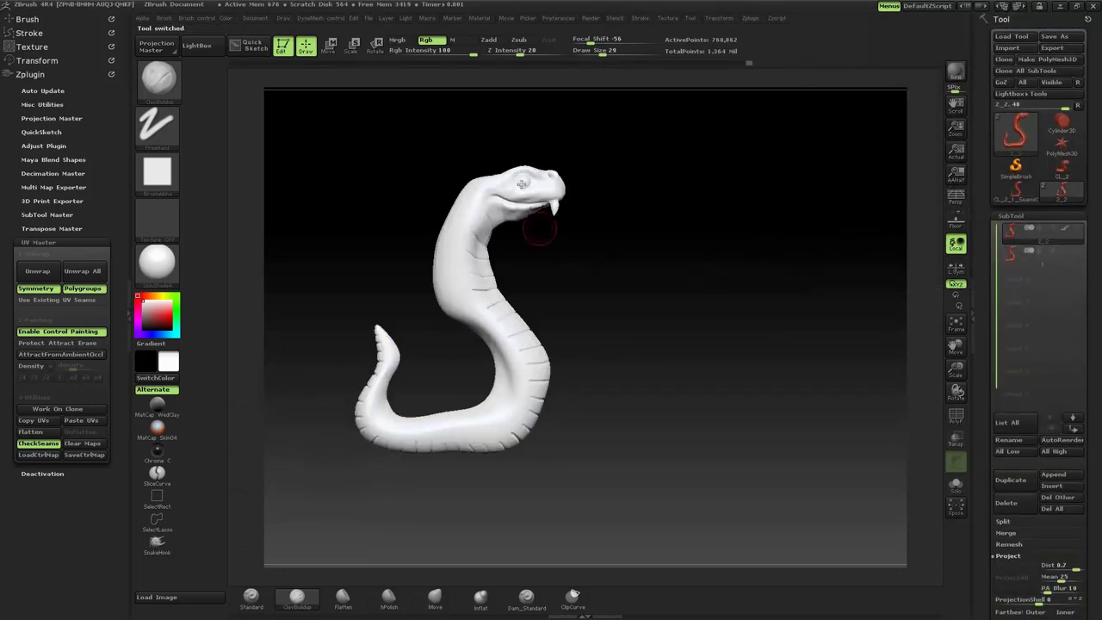
{"action": "left_click", "coordinate": [82, 421]}
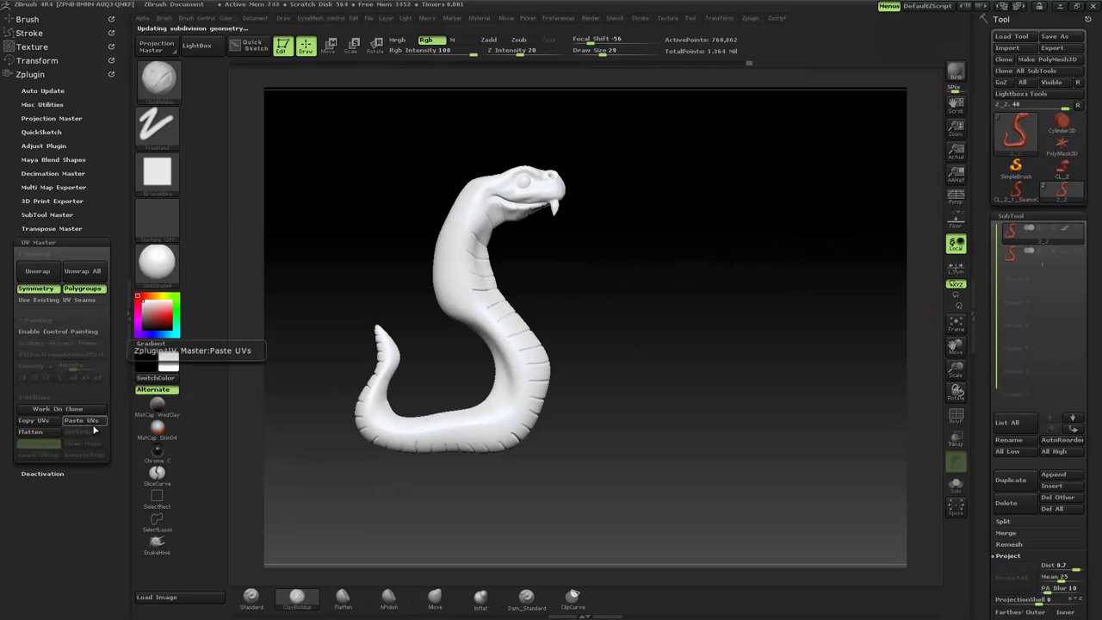
{"action": "left_click_drag", "start_coordinate": [594, 284], "coordinate": [546, 273], "text": "shift"}
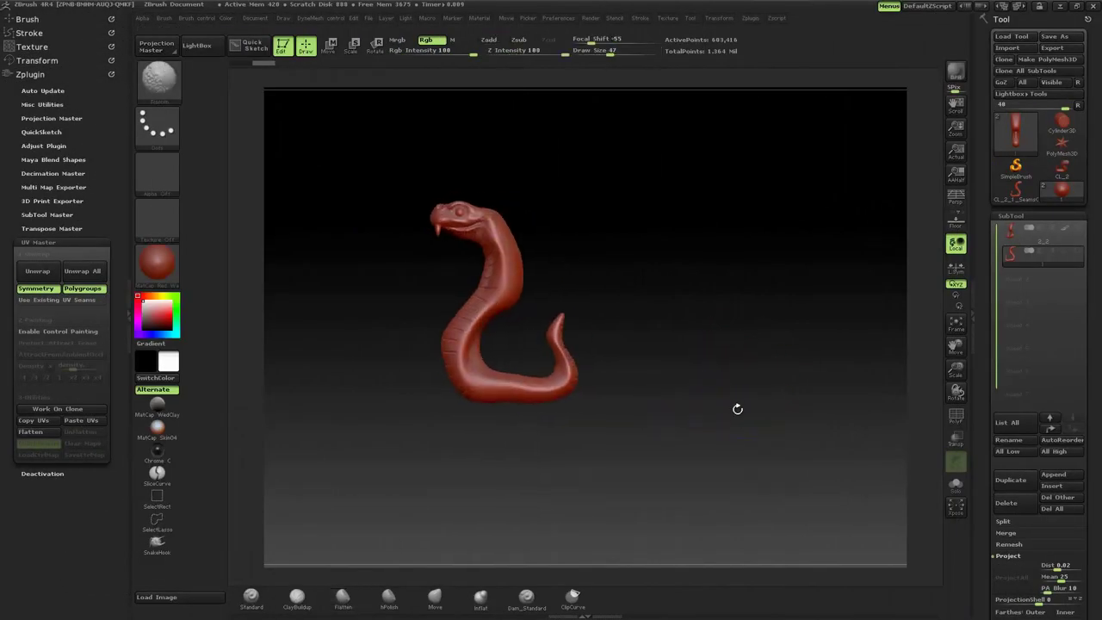
Orbit the snake around and back, dismissing the subtool info popup along the way.
{"action": "mouse_move", "coordinate": [736, 408]}
{"action": "left_mouse_down"}
{"action": "mouse_move", "coordinate": [625, 395]}
{"action": "mouse_move", "coordinate": [772, 447]}
{"action": "left_mouse_up"}
{"action": "mouse_move", "coordinate": [762, 368]}
{"action": "left_mouse_down"}
{"action": "mouse_move", "coordinate": [780, 425]}
{"action": "mouse_move", "coordinate": [710, 405]}
{"action": "mouse_move", "coordinate": [767, 377]}
{"action": "mouse_move", "coordinate": [714, 386]}
{"action": "mouse_move", "coordinate": [689, 377]}
{"action": "mouse_move", "coordinate": [721, 373]}
{"action": "mouse_move", "coordinate": [698, 376]}
{"action": "mouse_move", "coordinate": [771, 399]}
{"action": "mouse_move", "coordinate": [733, 406]}
{"action": "mouse_move", "coordinate": [743, 386]}
{"action": "mouse_move", "coordinate": [782, 391]}
{"action": "left_mouse_up"}
{"action": "left_click_drag", "start_coordinate": [981, 434], "coordinate": [980, 429]}
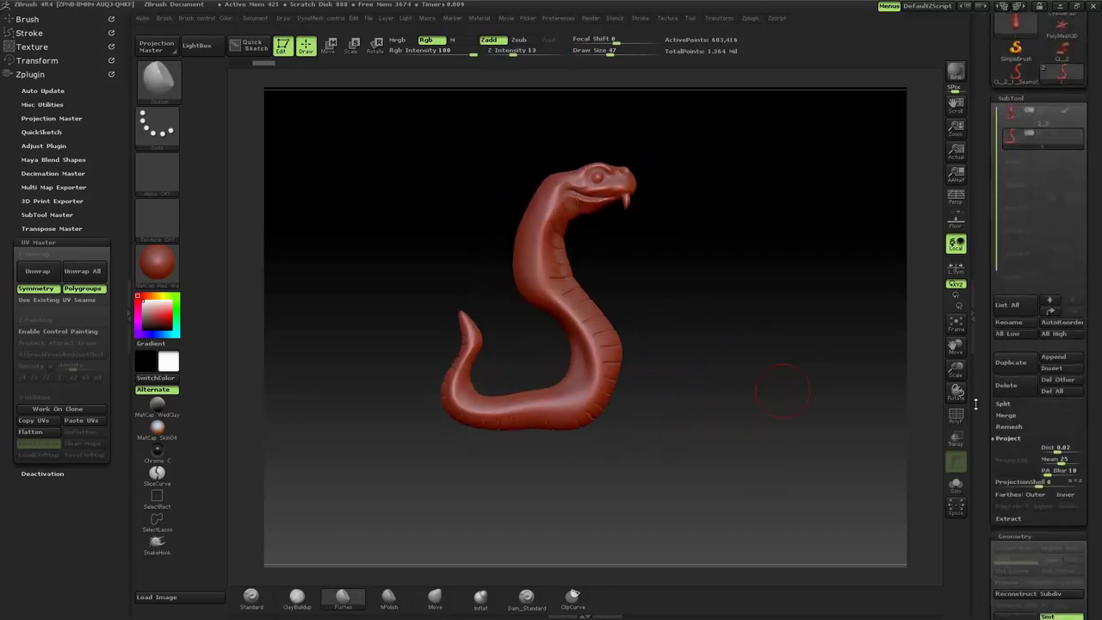
{"action": "left_click", "coordinate": [721, 322]}
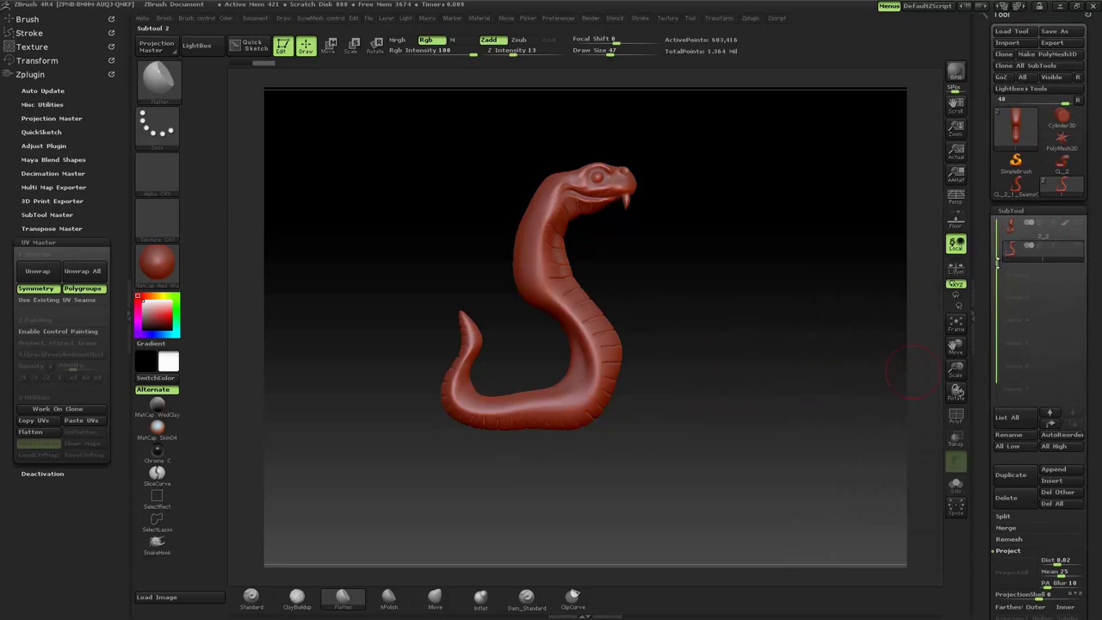
{"action": "left_click_drag", "start_coordinate": [988, 410], "coordinate": [986, 371]}
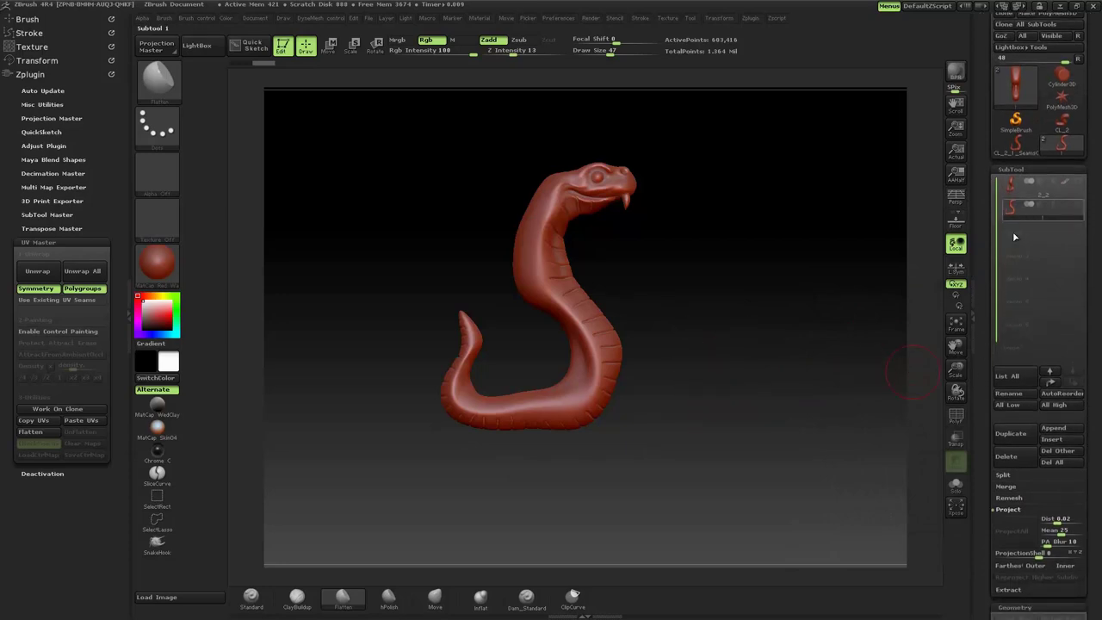
{"action": "left_click_drag", "start_coordinate": [708, 419], "coordinate": [826, 423]}
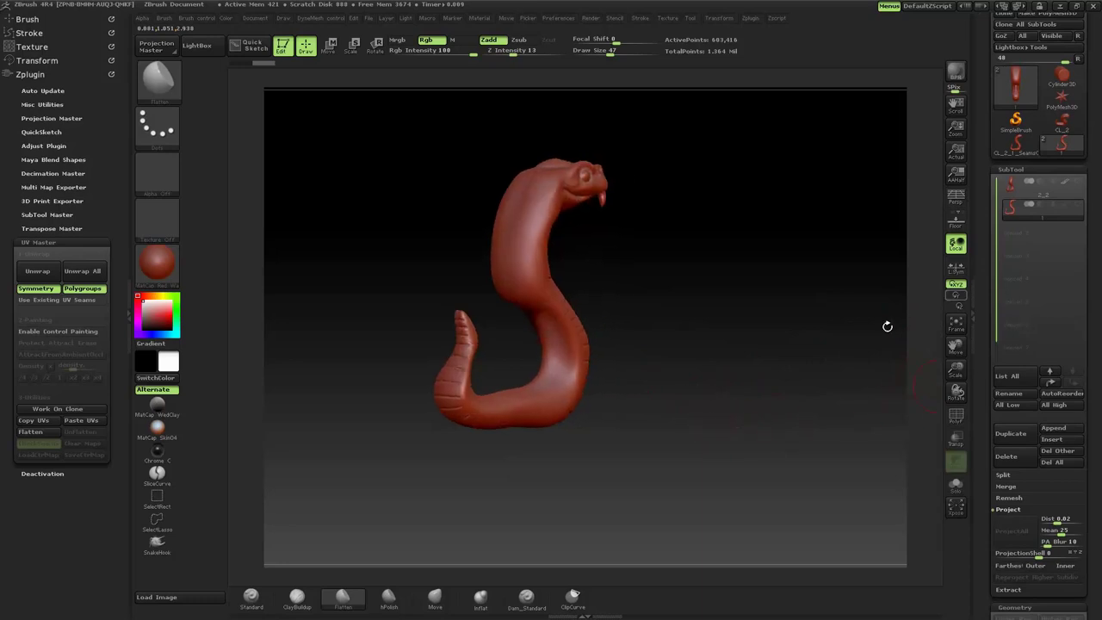
{"action": "left_click_drag", "start_coordinate": [887, 326], "coordinate": [764, 409]}
{"action": "scroll", "coordinate": [985, 338], "scroll_direction": "down", "scroll_amount": 2}
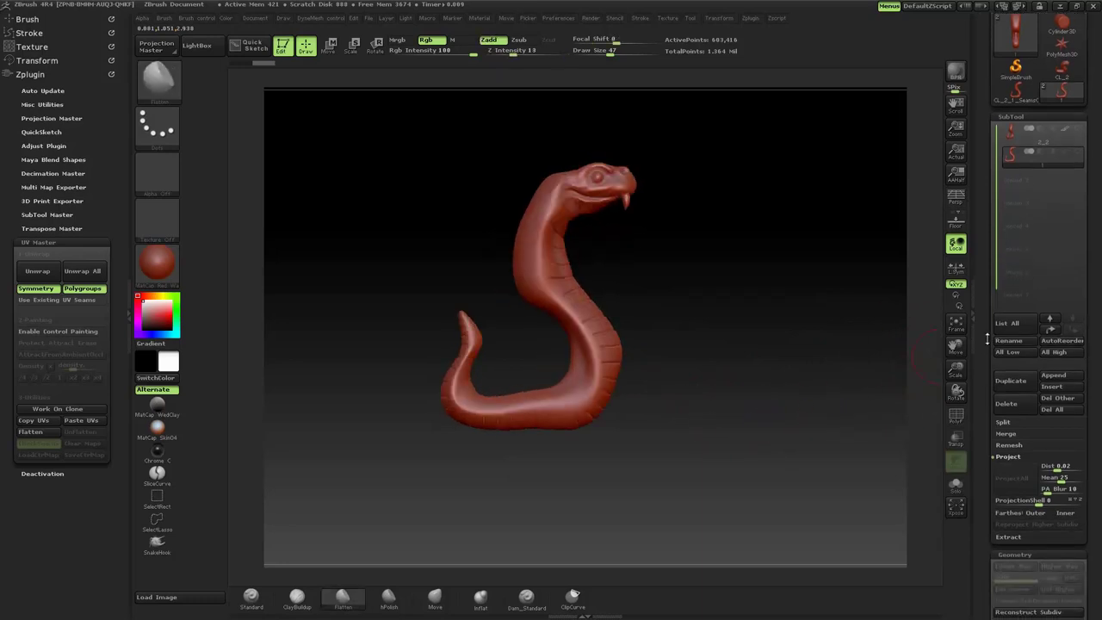
Append a Sphere3D subtool, solo it, and DynaMesh it at resolution 80.
{"action": "left_click", "coordinate": [1066, 376]}
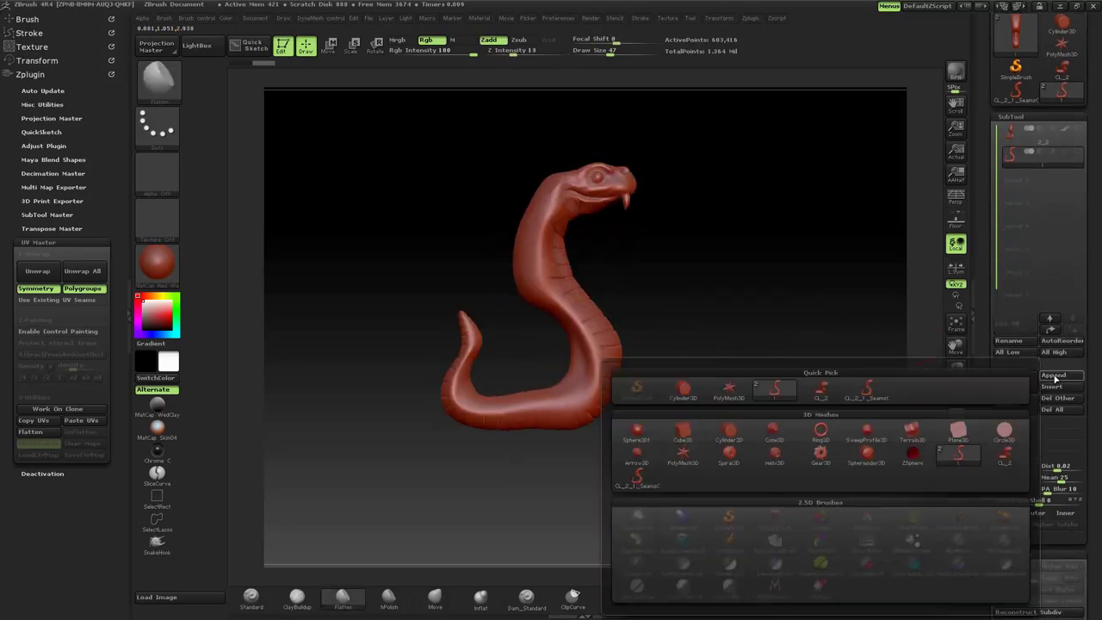
{"action": "left_click", "coordinate": [637, 431]}
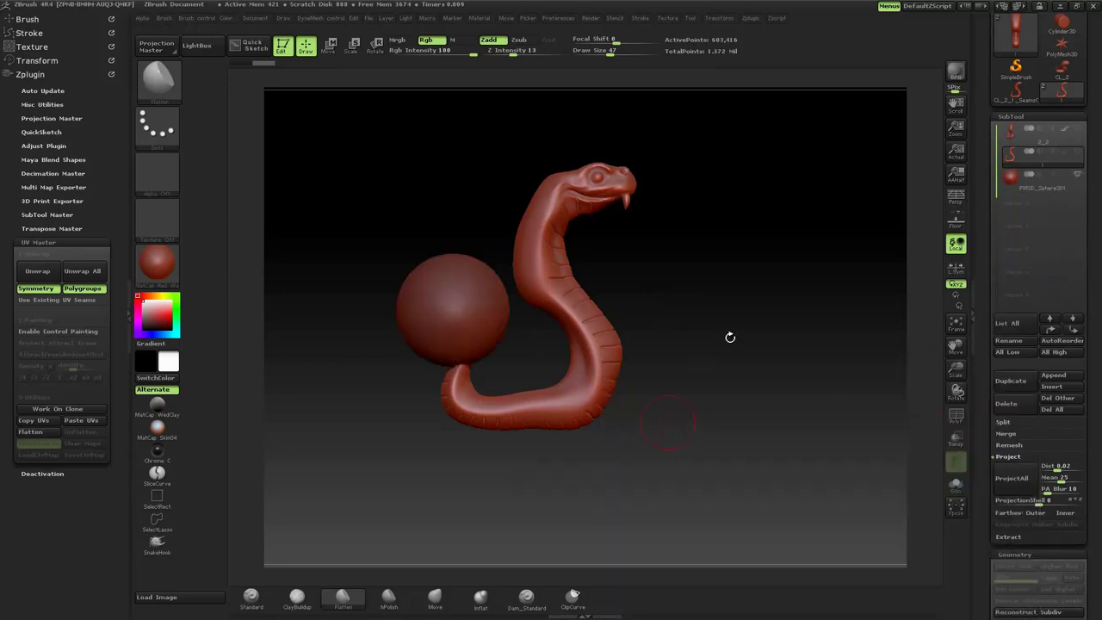
{"action": "left_click", "coordinate": [1018, 182]}
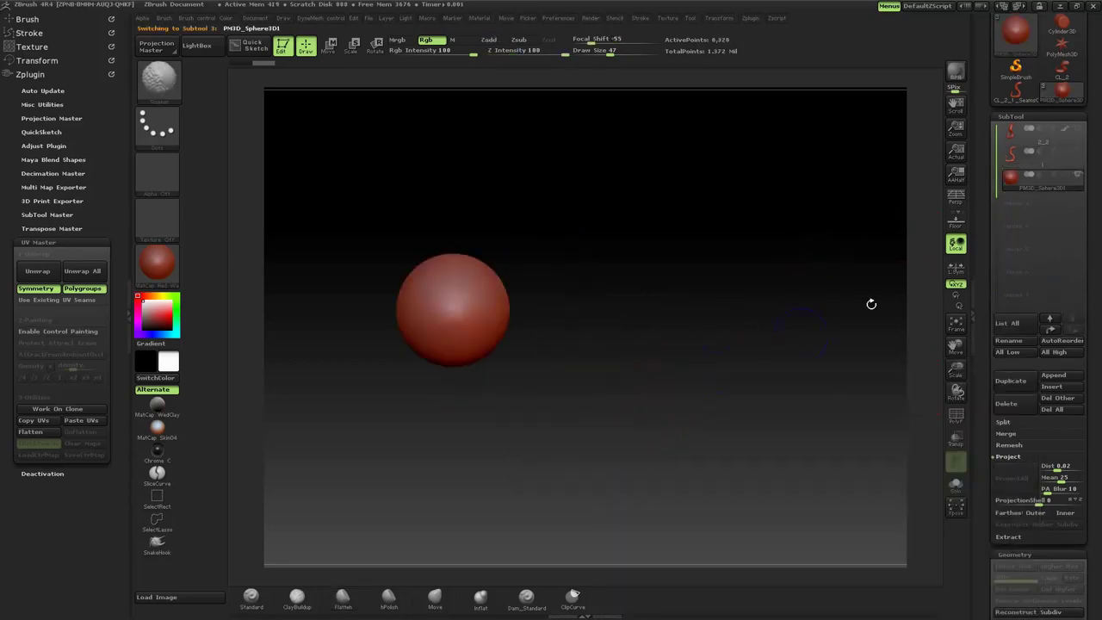
{"action": "left_click_drag", "start_coordinate": [985, 404], "coordinate": [983, 311]}
{"action": "scroll", "coordinate": [1009, 370], "scroll_direction": "down", "scroll_amount": 1}
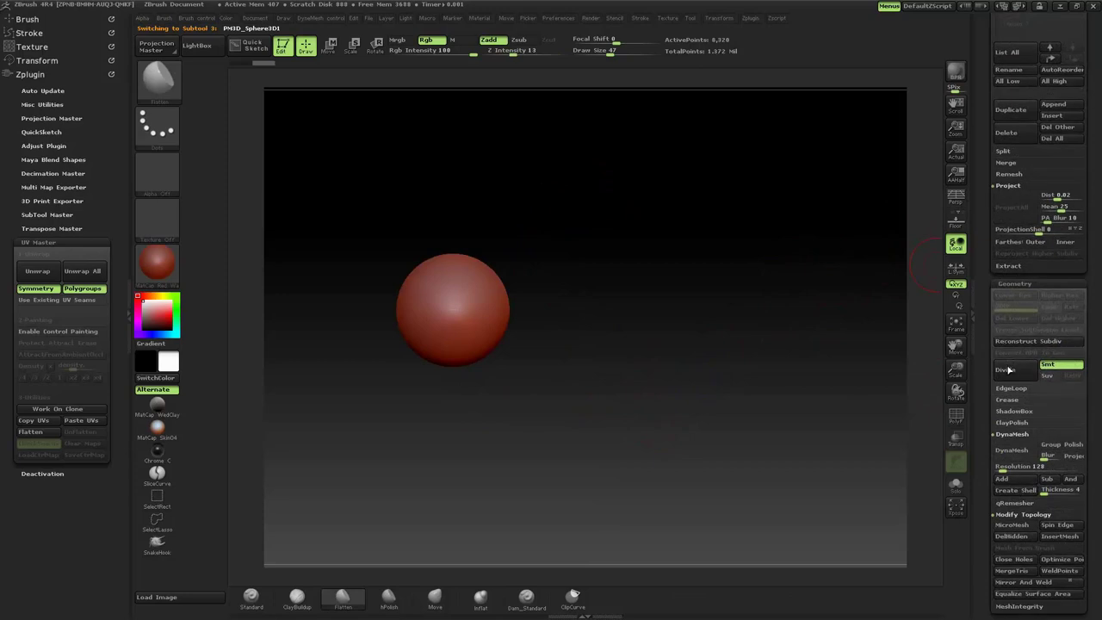
{"action": "left_click_drag", "start_coordinate": [1003, 470], "coordinate": [999, 470]}
{"action": "type", "text": "88"}
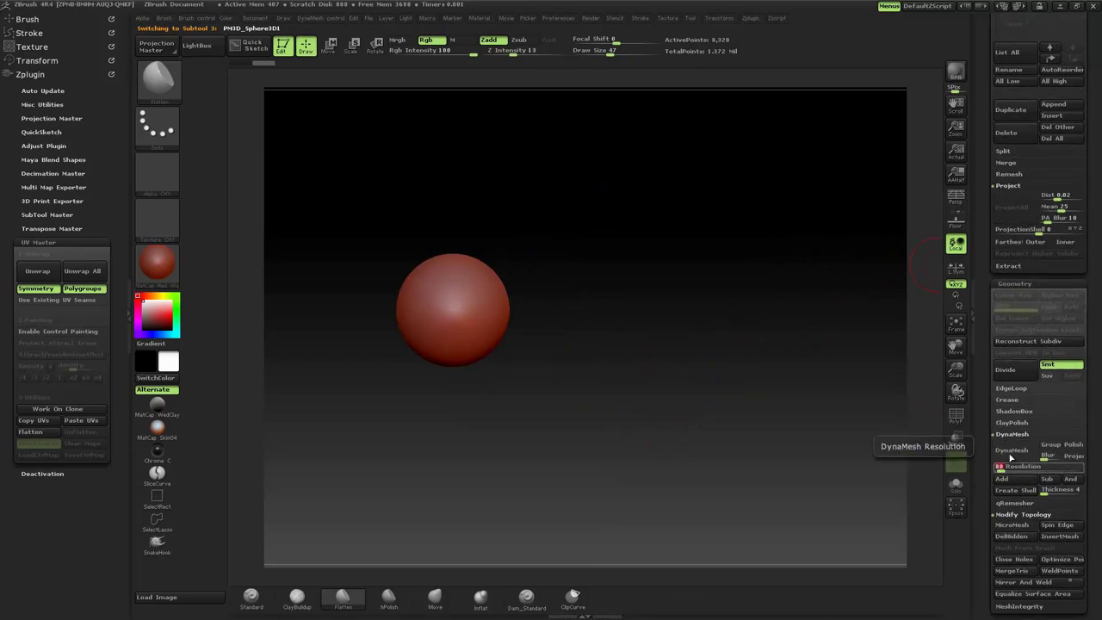
{"action": "left_click", "coordinate": [995, 450]}
Clip the sphere with ClipCurve strokes into a pointed teardrop scale, using brush size 88.
{"action": "key", "text": "shift+f"}
{"action": "key", "text": "space"}
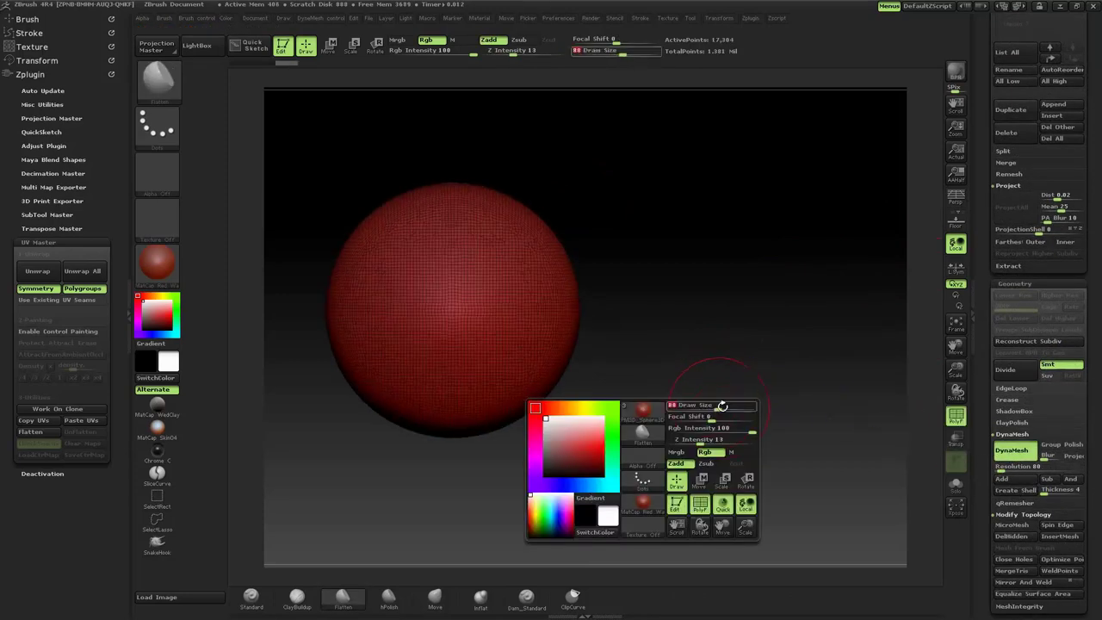
{"action": "left_click_drag", "start_coordinate": [602, 434], "coordinate": [654, 434]}
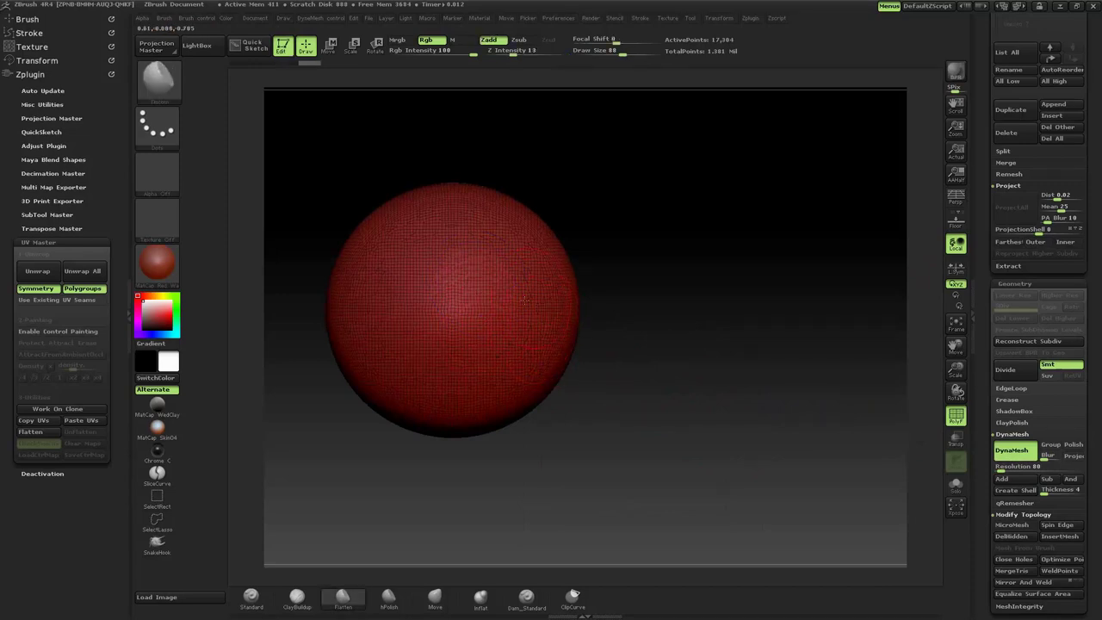
{"action": "left_click_drag", "start_coordinate": [654, 368], "coordinate": [665, 249], "text": "alt"}
{"action": "key", "text": "ctrl+shift"}
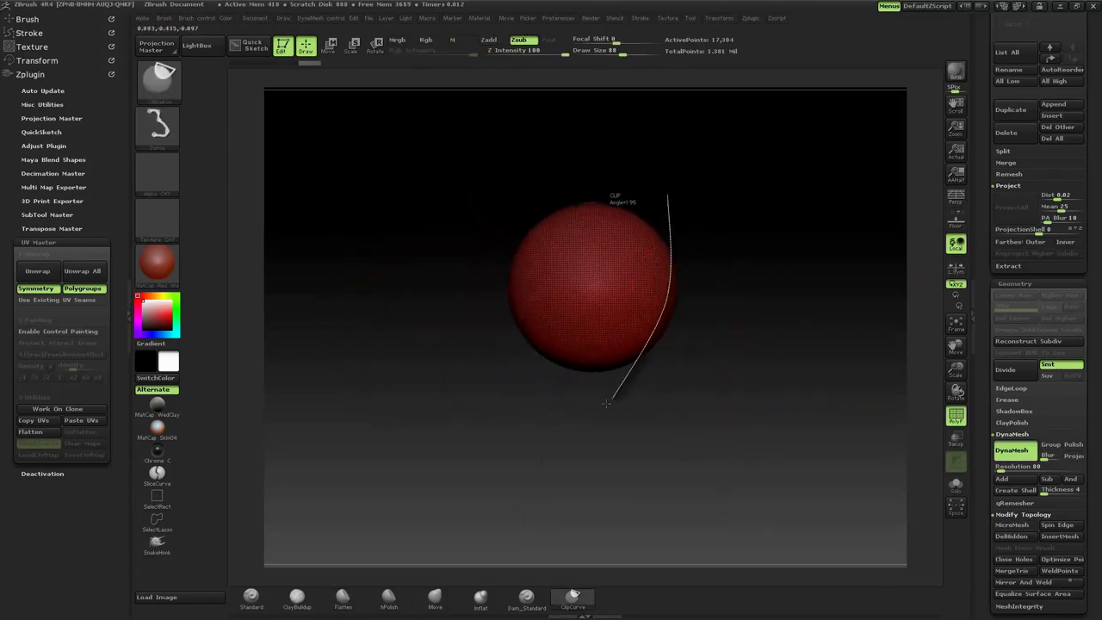
{"action": "left_click_drag", "start_coordinate": [657, 316], "coordinate": [622, 403], "text": "ctrl+shift"}
{"action": "left_click_drag", "start_coordinate": [658, 200], "coordinate": [663, 284], "text": "ctrl+shift"}
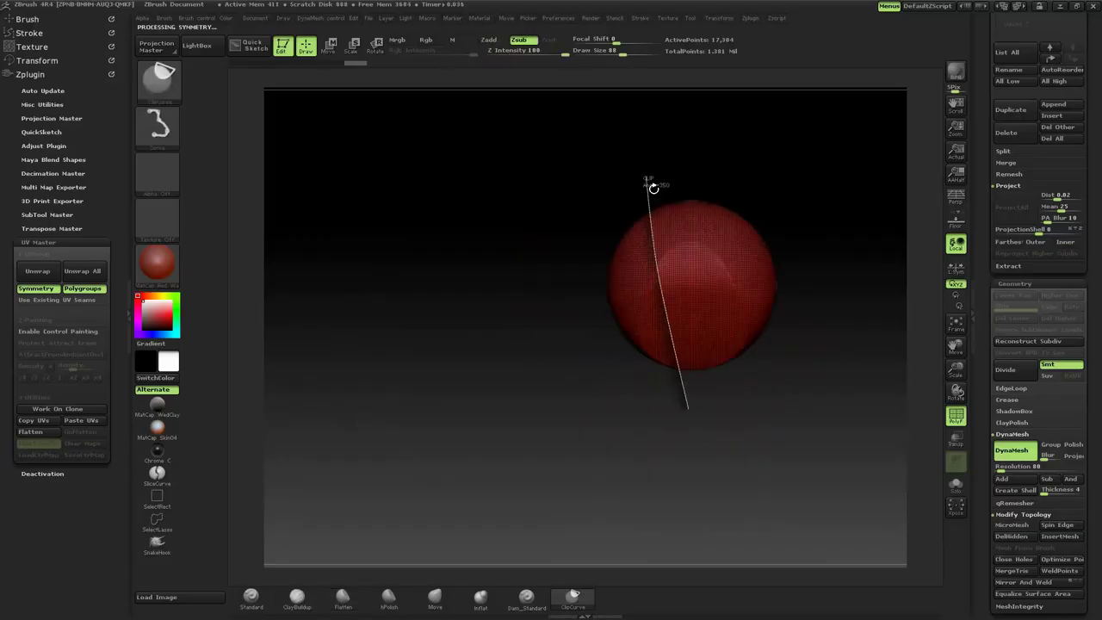
{"action": "left_click_drag", "start_coordinate": [654, 188], "coordinate": [654, 188], "text": "ctrl+shift"}
{"action": "left_click_drag", "start_coordinate": [757, 405], "coordinate": [580, 402]}
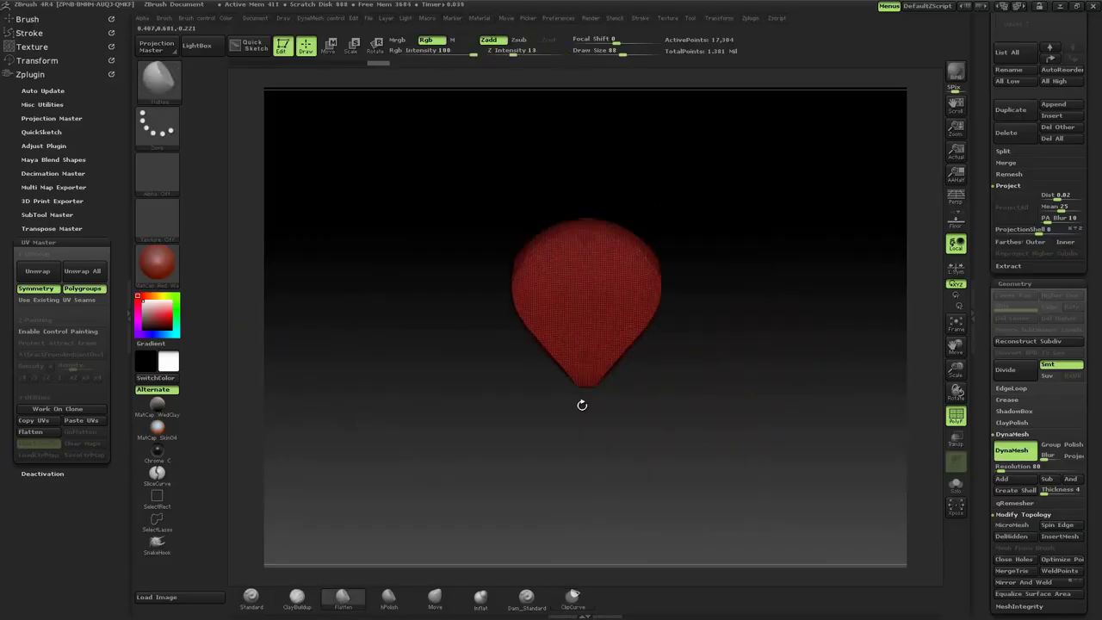
{"action": "left_click_drag", "start_coordinate": [514, 214], "coordinate": [570, 430], "text": "ctrl+shift"}
{"action": "left_click_drag", "start_coordinate": [479, 225], "coordinate": [580, 327], "text": "ctrl+shift"}
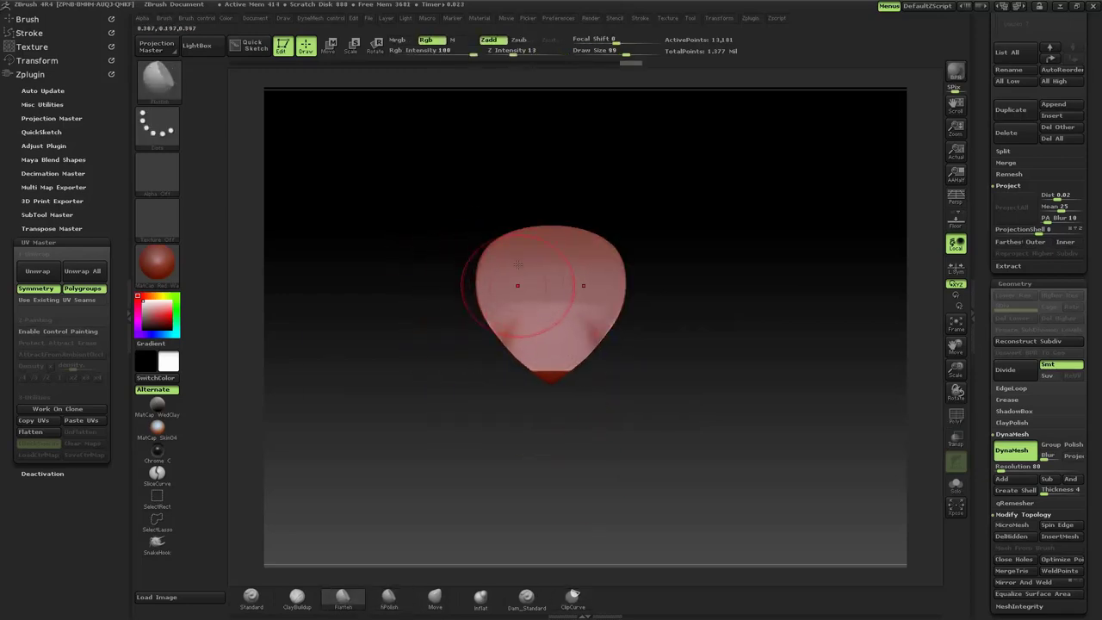
Turn the scale to a three-quarter view and enlarge the brush draw size to 110.
{"action": "mouse_move", "coordinate": [517, 404]}
{"action": "left_mouse_down"}
{"action": "mouse_move", "coordinate": [688, 455]}
{"action": "mouse_move", "coordinate": [221, 325]}
{"action": "left_mouse_up"}
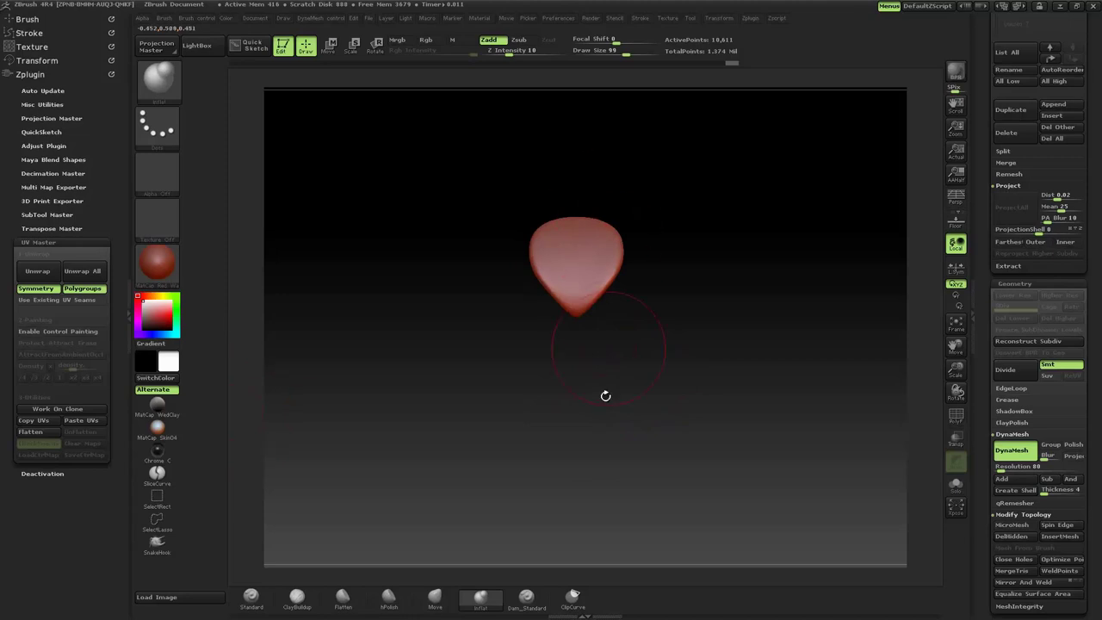
{"action": "left_click_drag", "start_coordinate": [681, 299], "coordinate": [627, 327], "text": "alt"}
{"action": "key", "text": "space"}
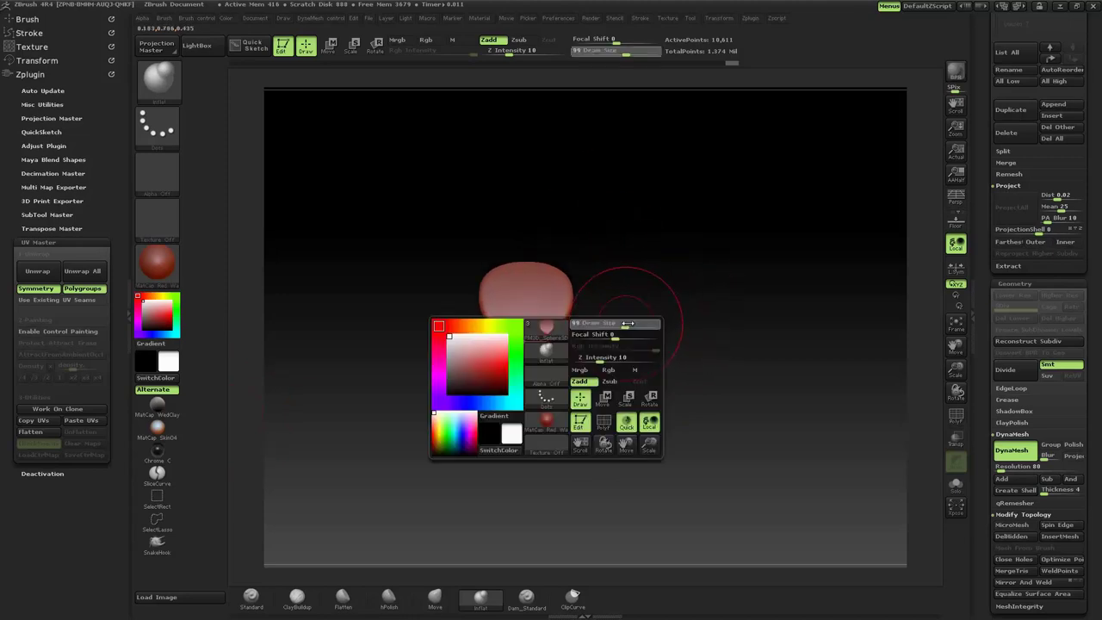
{"action": "left_click_drag", "start_coordinate": [644, 376], "coordinate": [752, 333]}
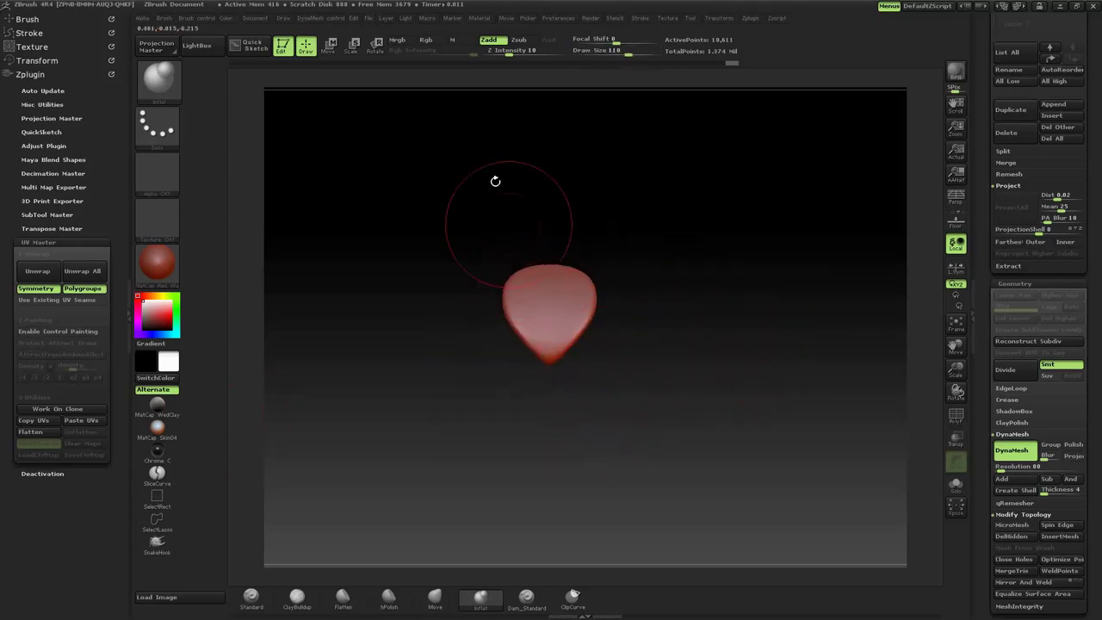
Duplicate the scale sideways twice with Move Transpose to form a row of three.
{"action": "left_click", "coordinate": [329, 49]}
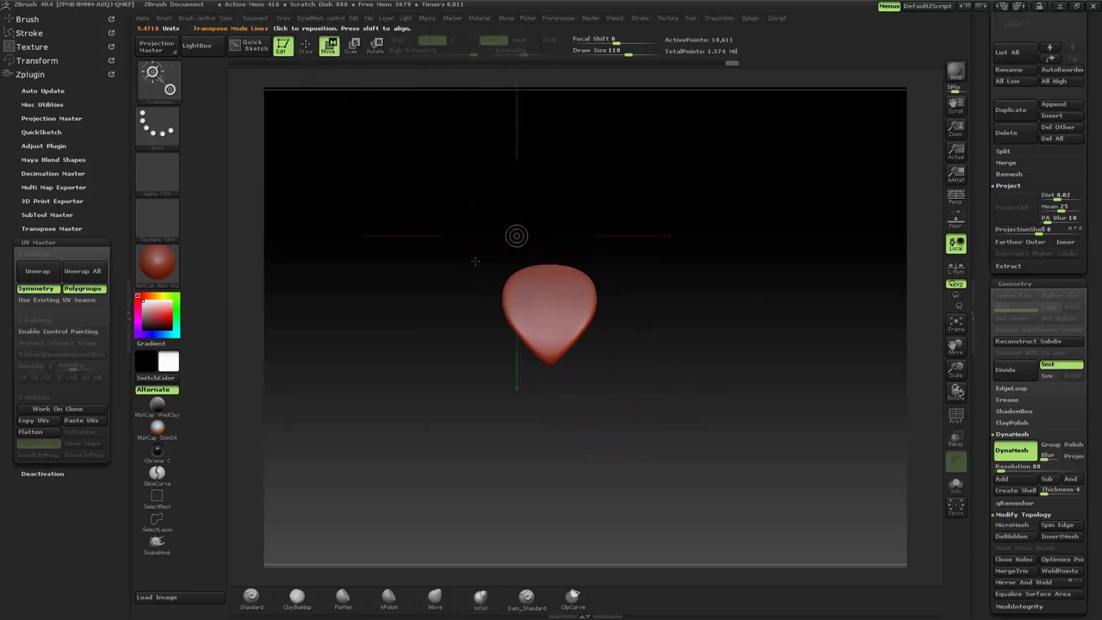
{"action": "left_click_drag", "start_coordinate": [549, 299], "coordinate": [704, 298]}
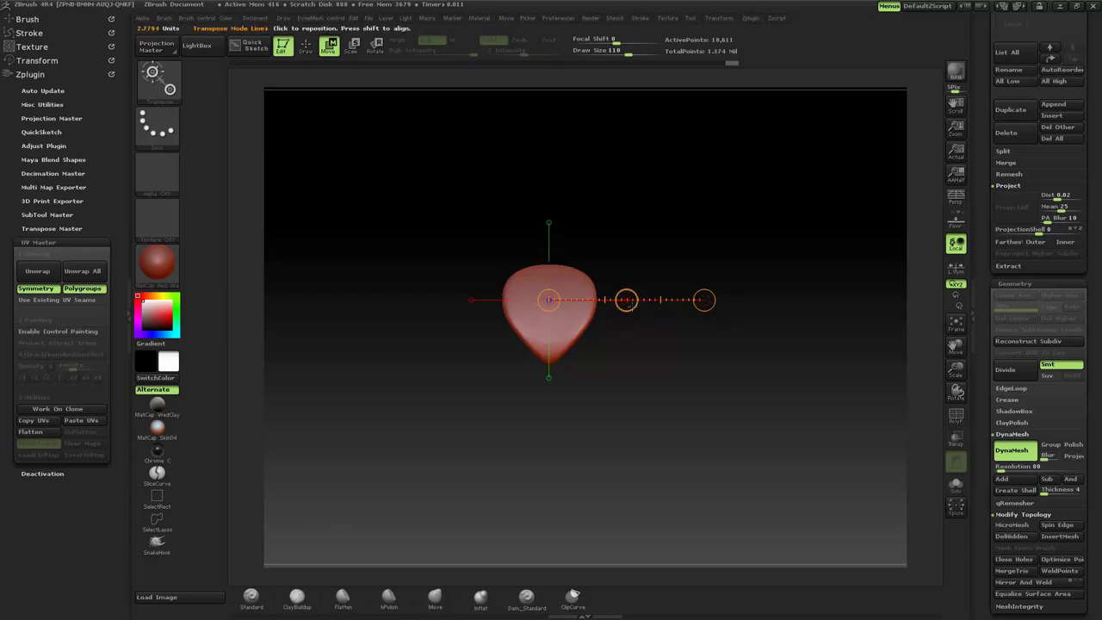
{"action": "left_click", "coordinate": [627, 300]}
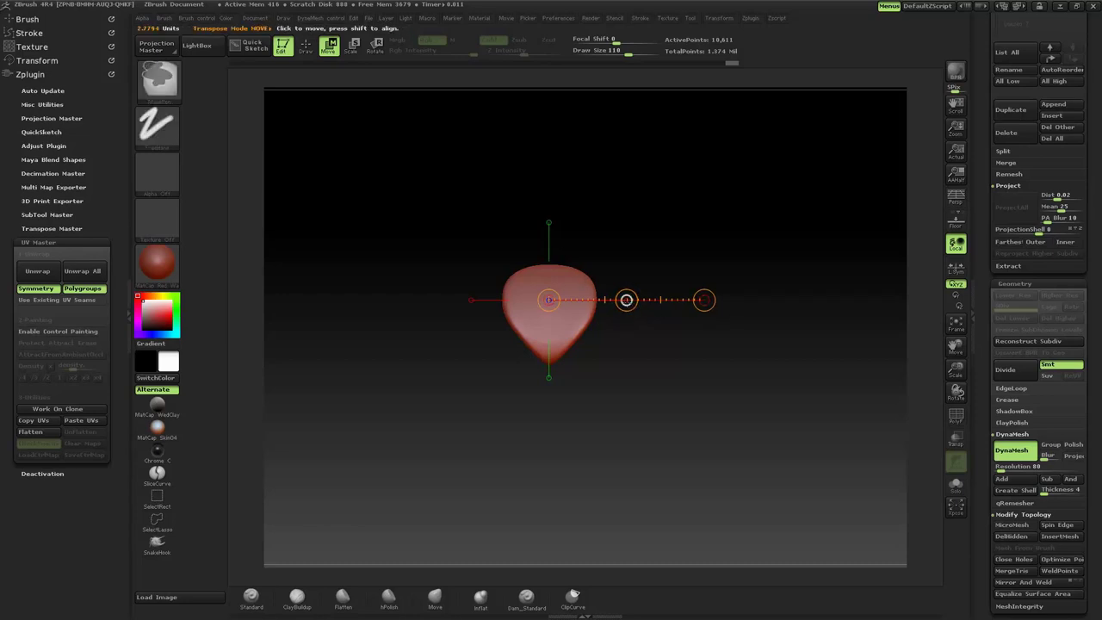
{"action": "left_click_drag", "start_coordinate": [627, 299], "coordinate": [712, 303], "text": "ctrl"}
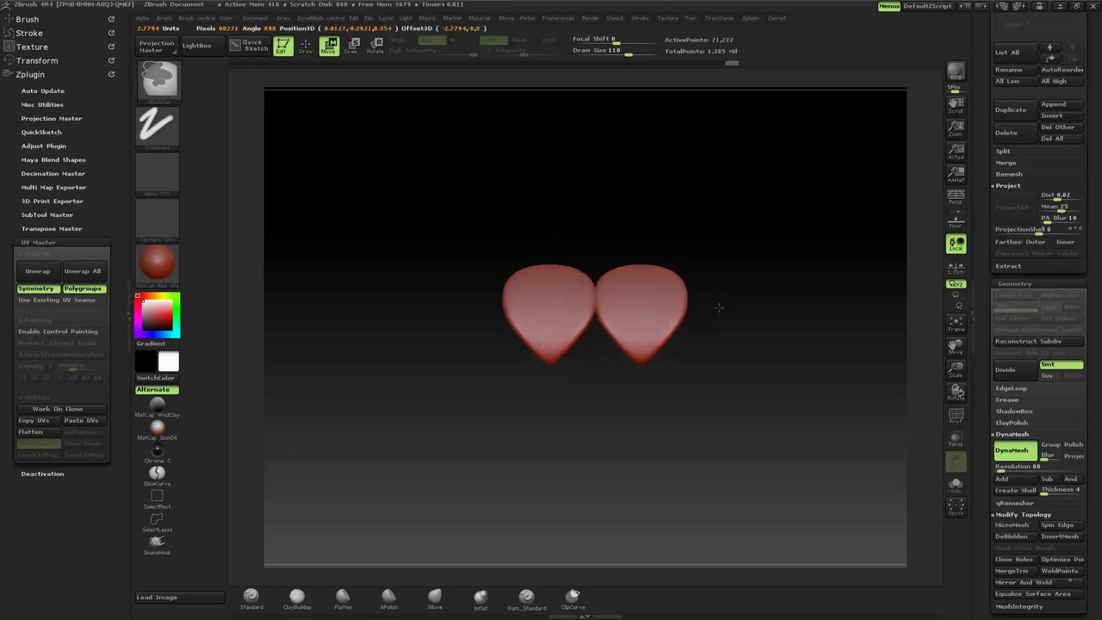
{"action": "left_click_drag", "start_coordinate": [712, 303], "coordinate": [719, 305], "text": "ctrl"}
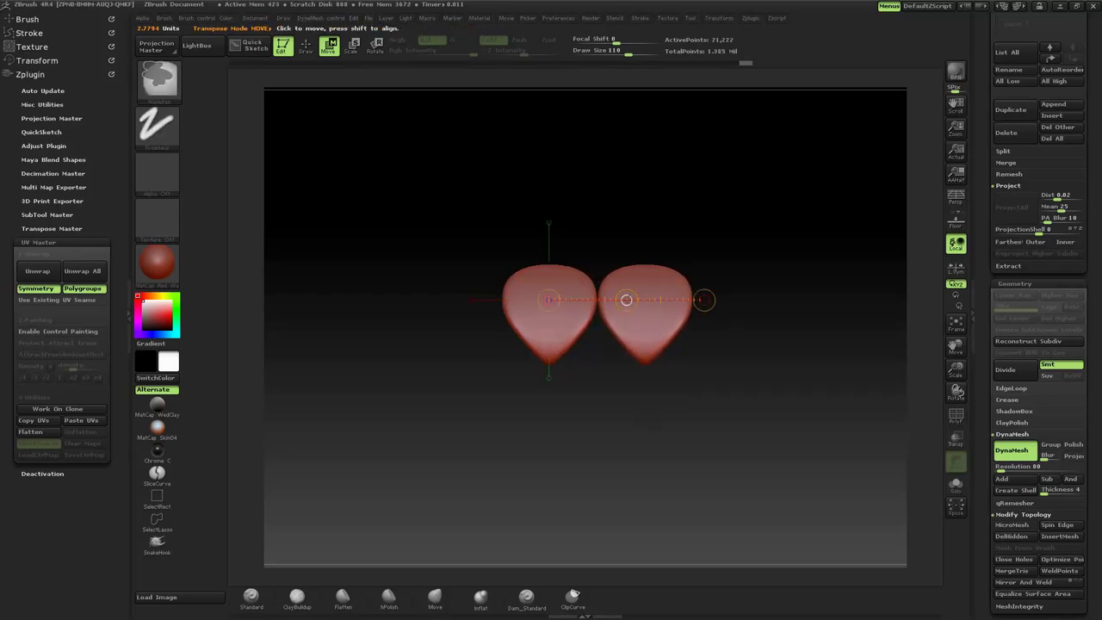
{"action": "left_click_drag", "start_coordinate": [627, 300], "coordinate": [722, 303], "text": "ctrl"}
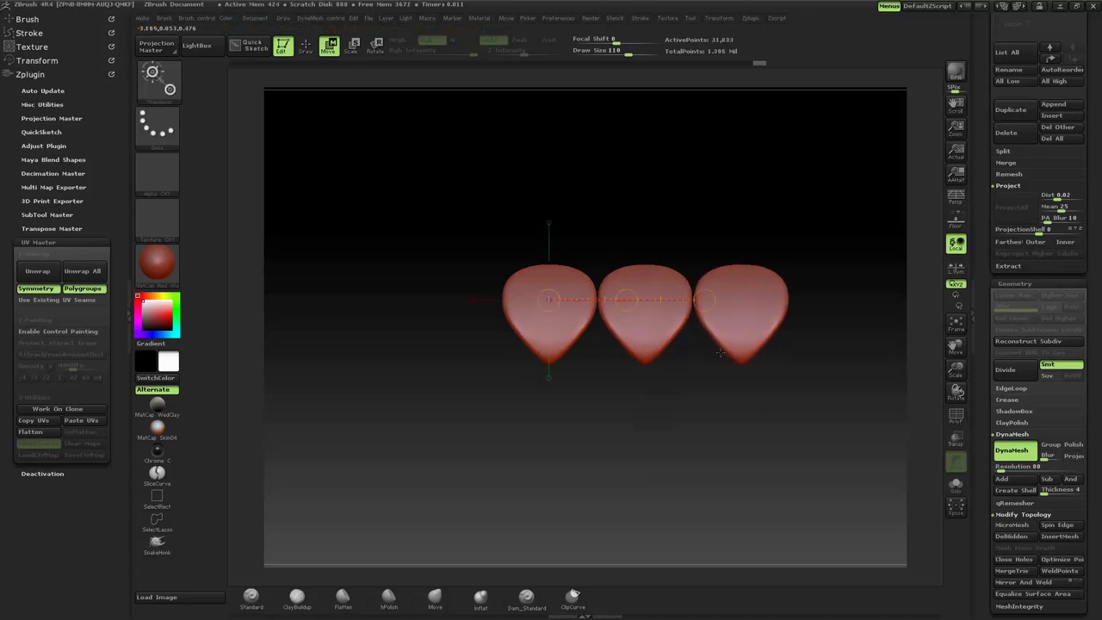
Clear the mask and duplicate the row downward three times into staggered overlapping rows.
{"action": "key", "text": "ctrl"}
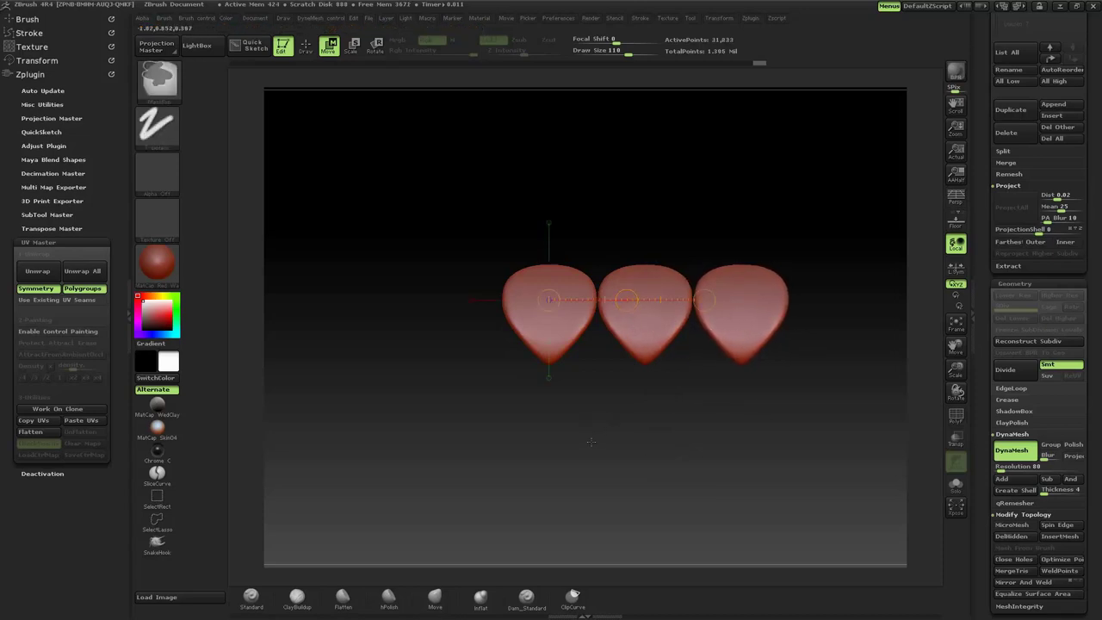
{"action": "left_click_drag", "start_coordinate": [645, 420], "coordinate": [621, 327], "text": "shift"}
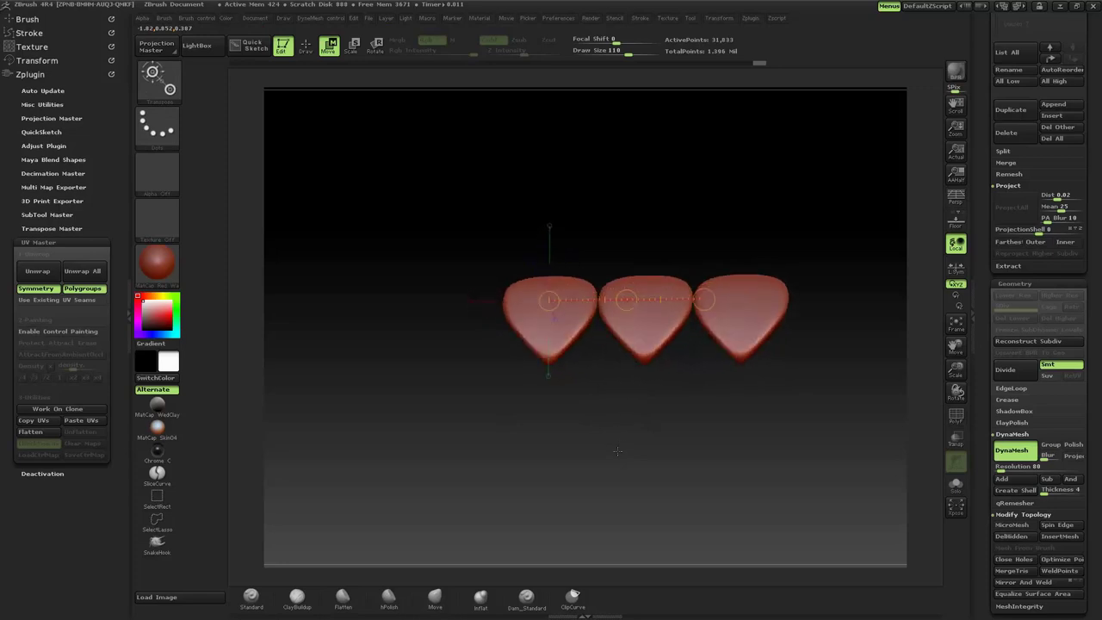
{"action": "left_click", "coordinate": [613, 363], "text": "ctrl"}
{"action": "left_click", "coordinate": [613, 363], "text": "ctrl"}
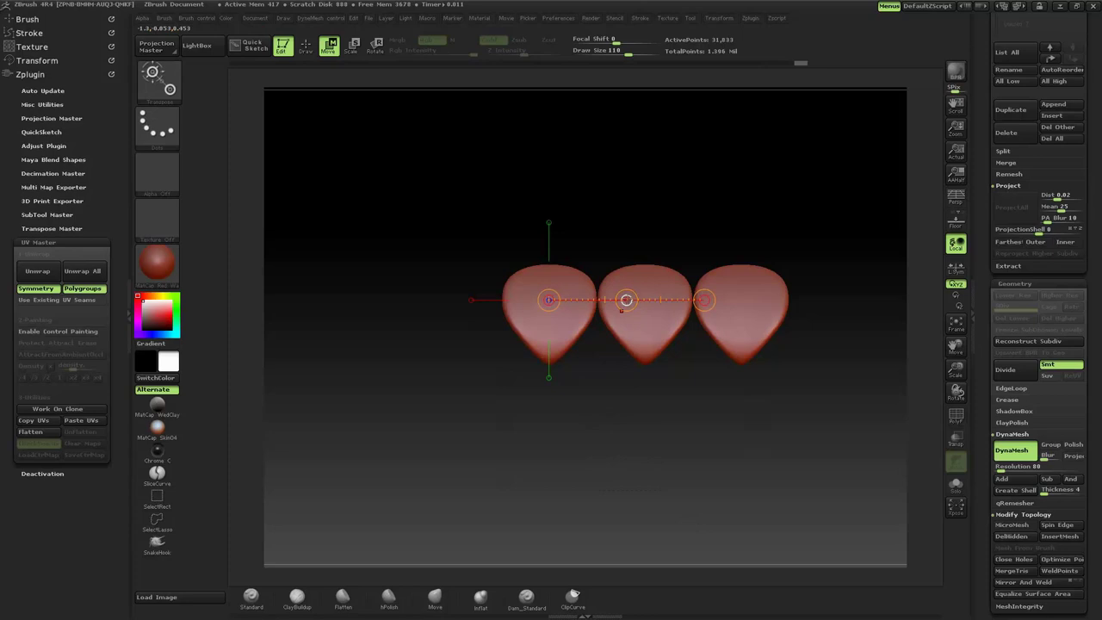
{"action": "left_click_drag", "start_coordinate": [626, 300], "coordinate": [578, 360], "text": "ctrl"}
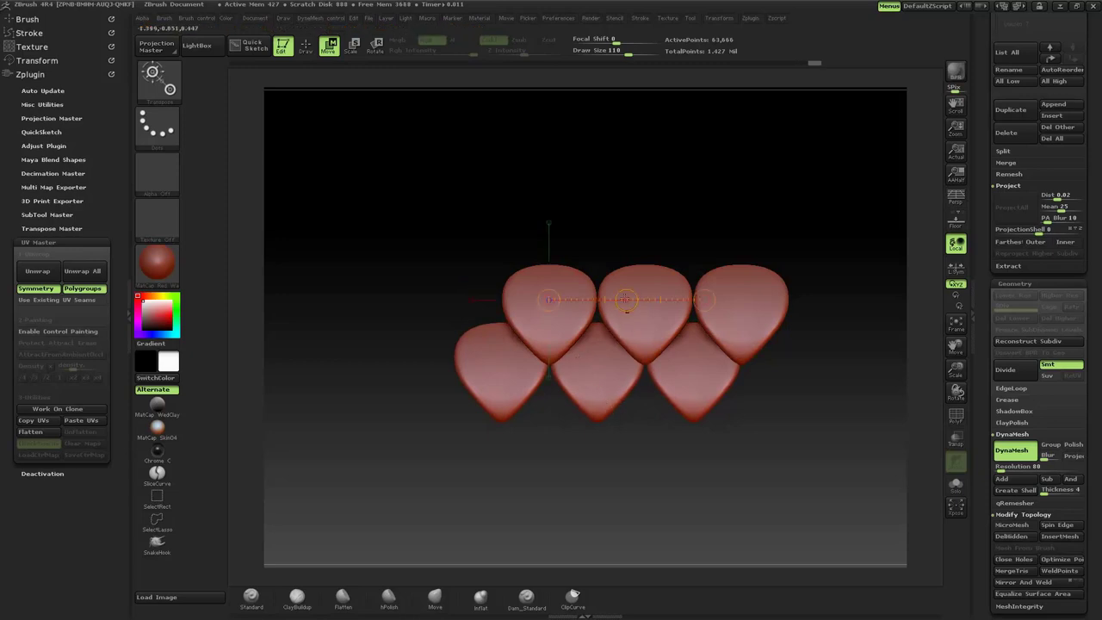
{"action": "left_click_drag", "start_coordinate": [626, 299], "coordinate": [673, 360], "text": "ctrl"}
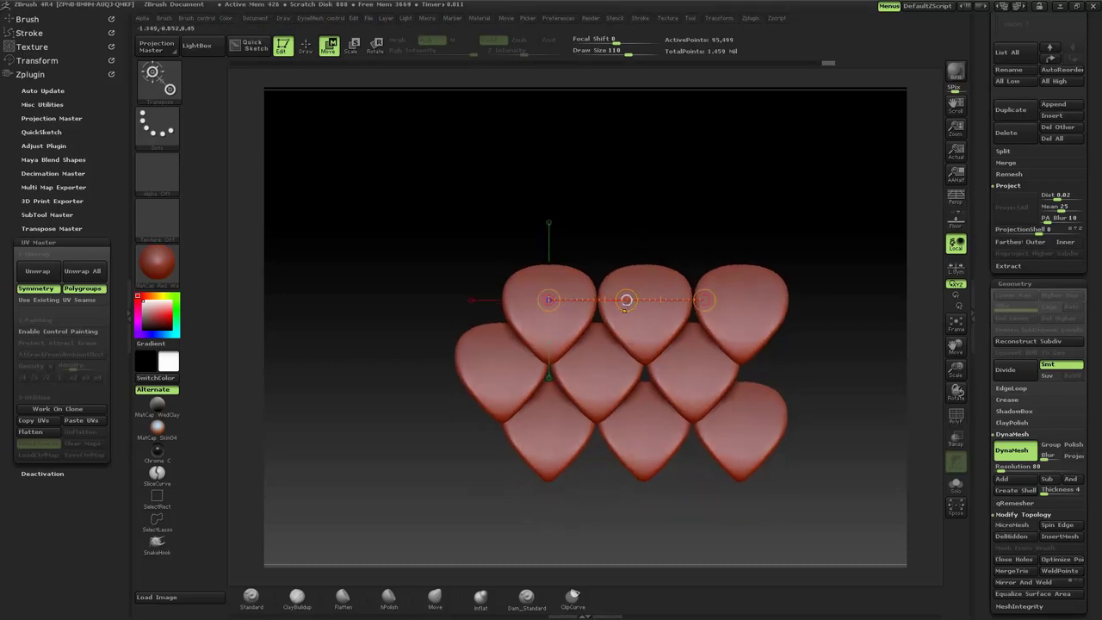
{"action": "mouse_move", "coordinate": [626, 299]}
{"action": "left_mouse_down", "text": "ctrl"}
{"action": "mouse_move", "coordinate": [672, 377]}
{"action": "mouse_move", "coordinate": [673, 353]}
{"action": "left_mouse_up", "text": "ctrl"}
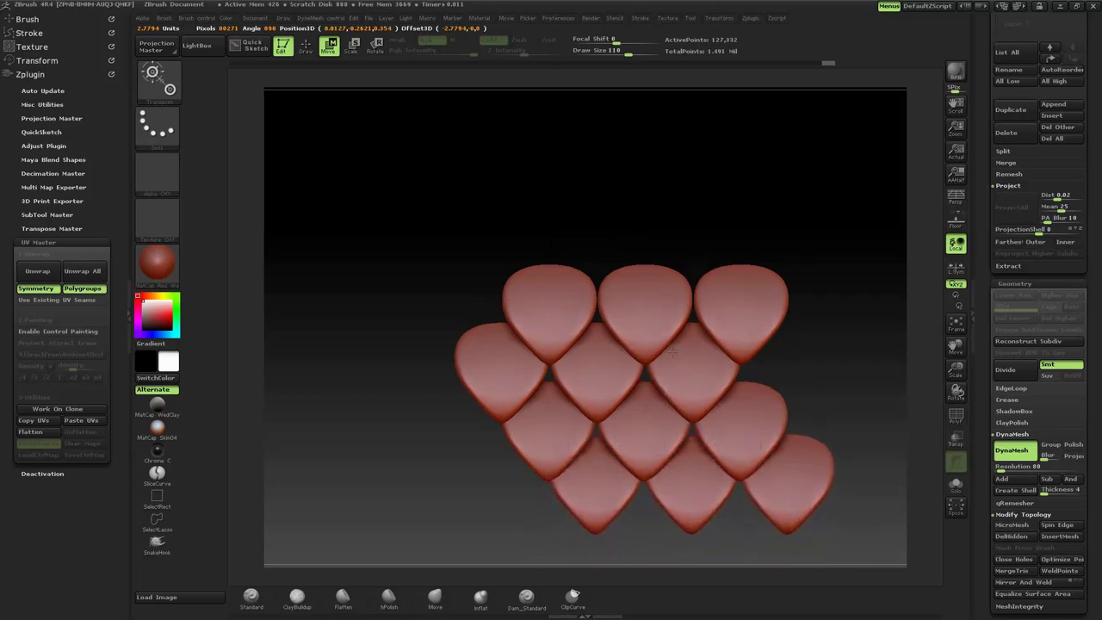
Frame the scale grid to fill the canvas and GrabDoc its depth as the 1120×840 ZGrab01 alpha.
{"action": "key", "text": "b"}
{"action": "key", "text": "i"}
{"action": "key", "text": "n"}
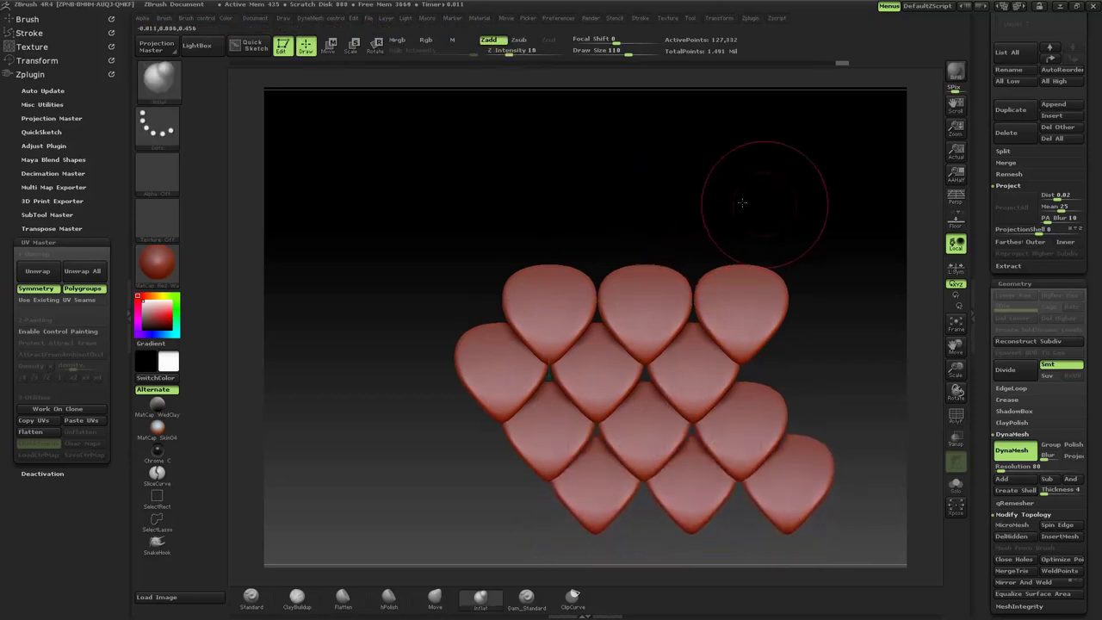
{"action": "left_click_drag", "start_coordinate": [738, 204], "coordinate": [680, 135], "text": "alt"}
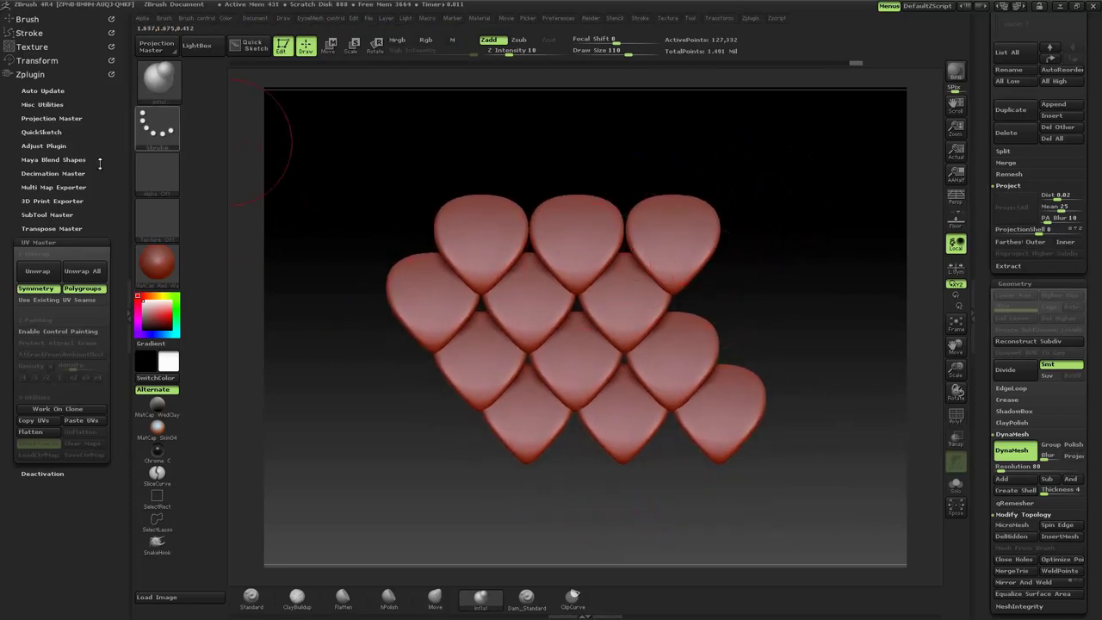
{"action": "left_click", "coordinate": [161, 176]}
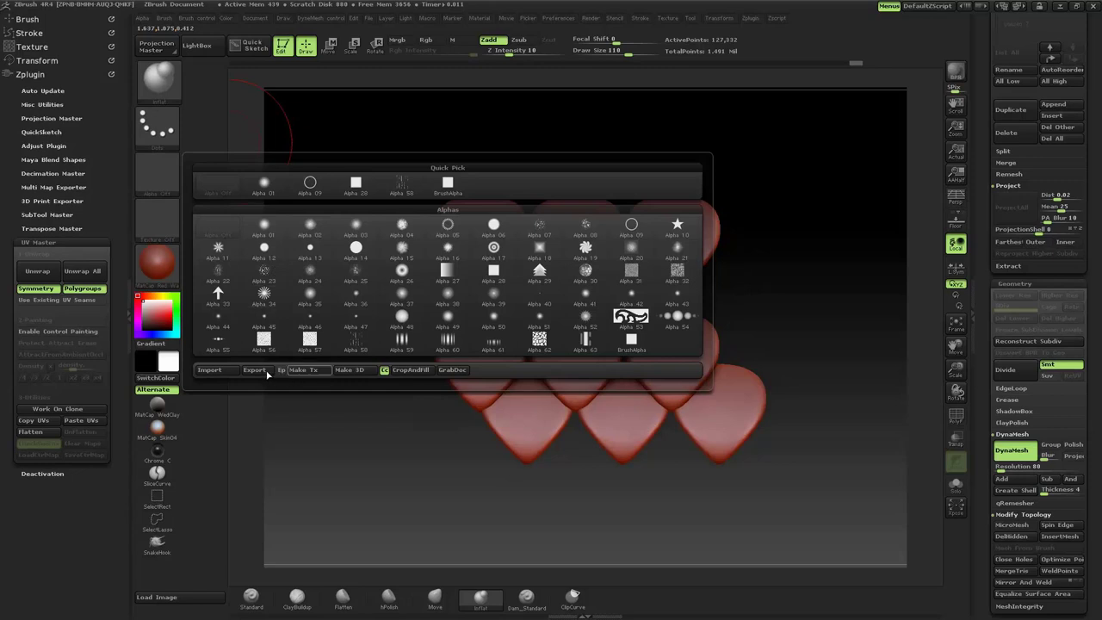
{"action": "mouse_move", "coordinate": [838, 246]}
{"action": "left_mouse_down", "text": "alt"}
{"action": "mouse_move", "coordinate": [875, 310]}
{"action": "mouse_move", "coordinate": [768, 258]}
{"action": "left_mouse_up", "text": "alt"}
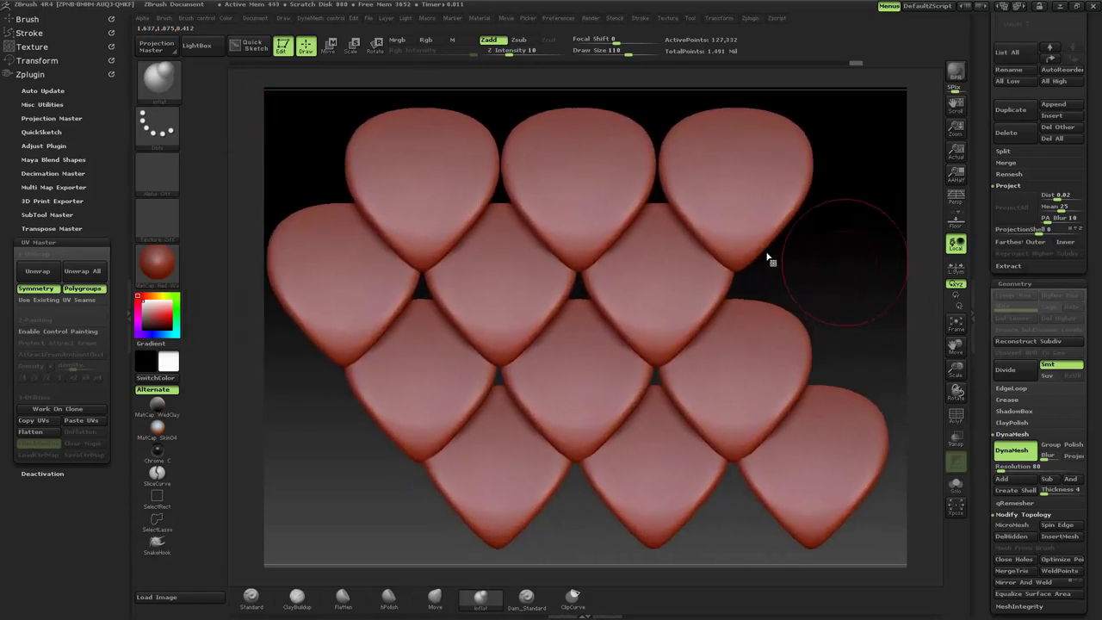
{"action": "left_click", "coordinate": [159, 175]}
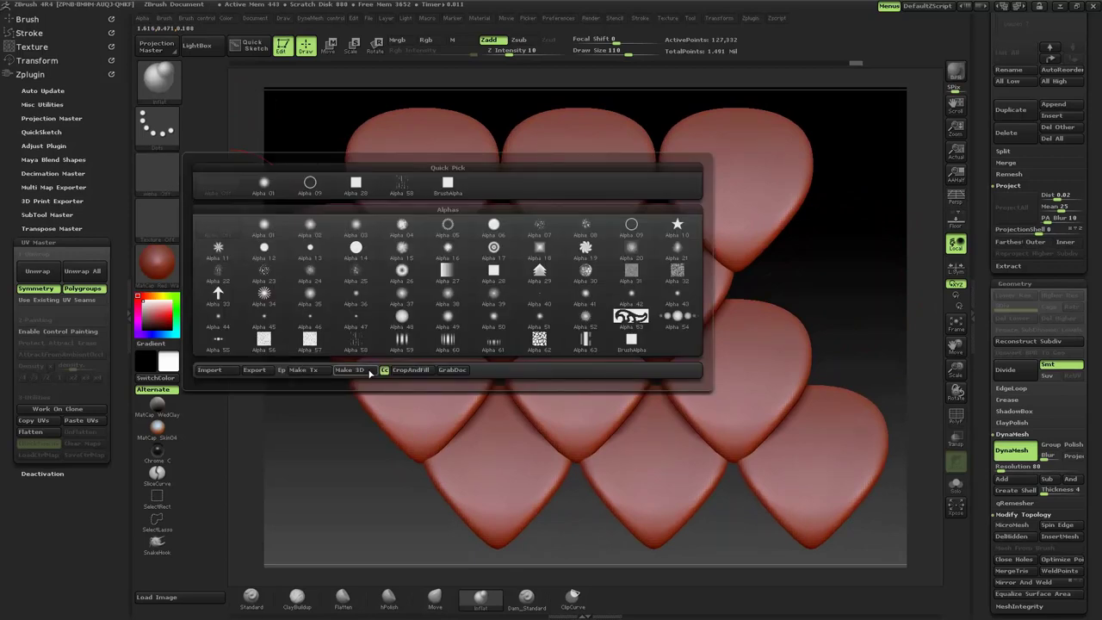
{"action": "left_click", "coordinate": [452, 370]}
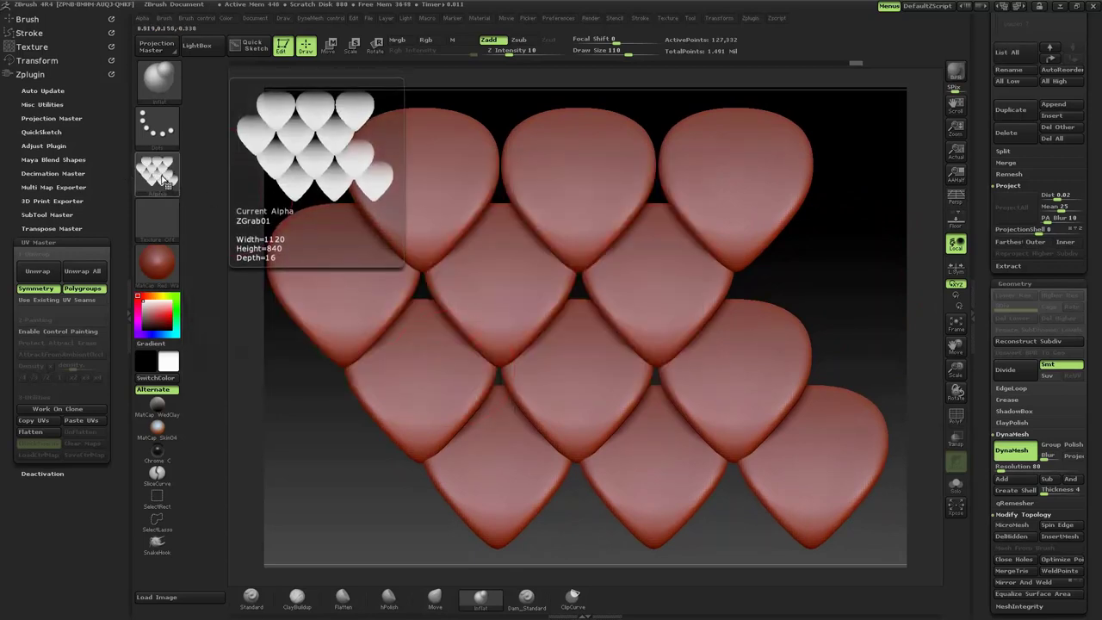
{"action": "left_click", "coordinate": [161, 177]}
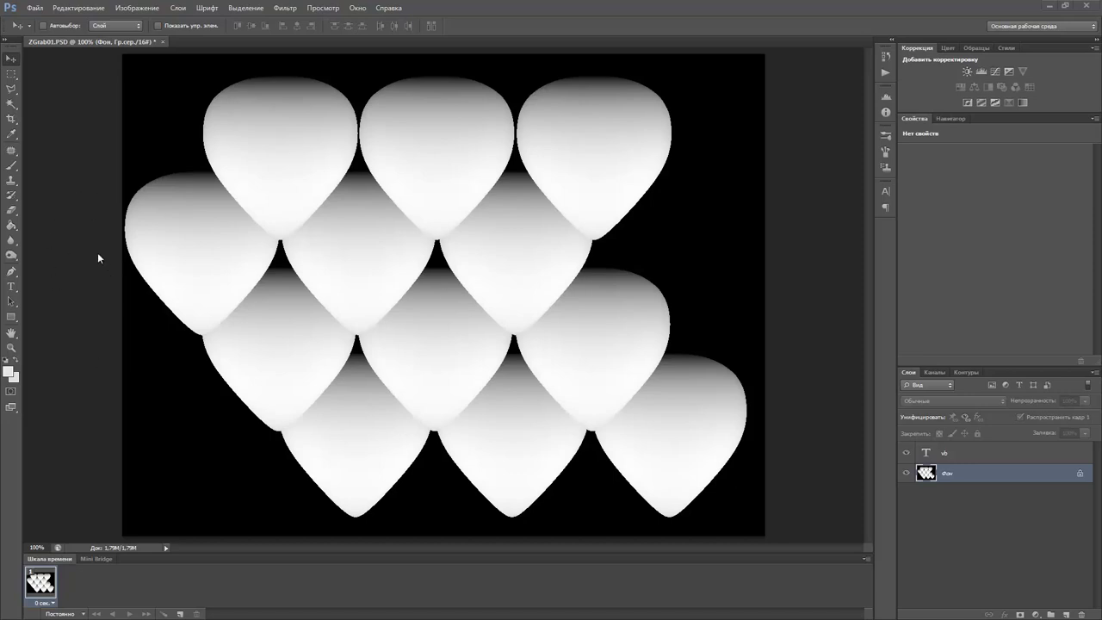
Show rulers on ZGrab01.PSD and place two vertical and two horizontal guides on the scale tips.
{"action": "key", "text": "ctrl+r"}
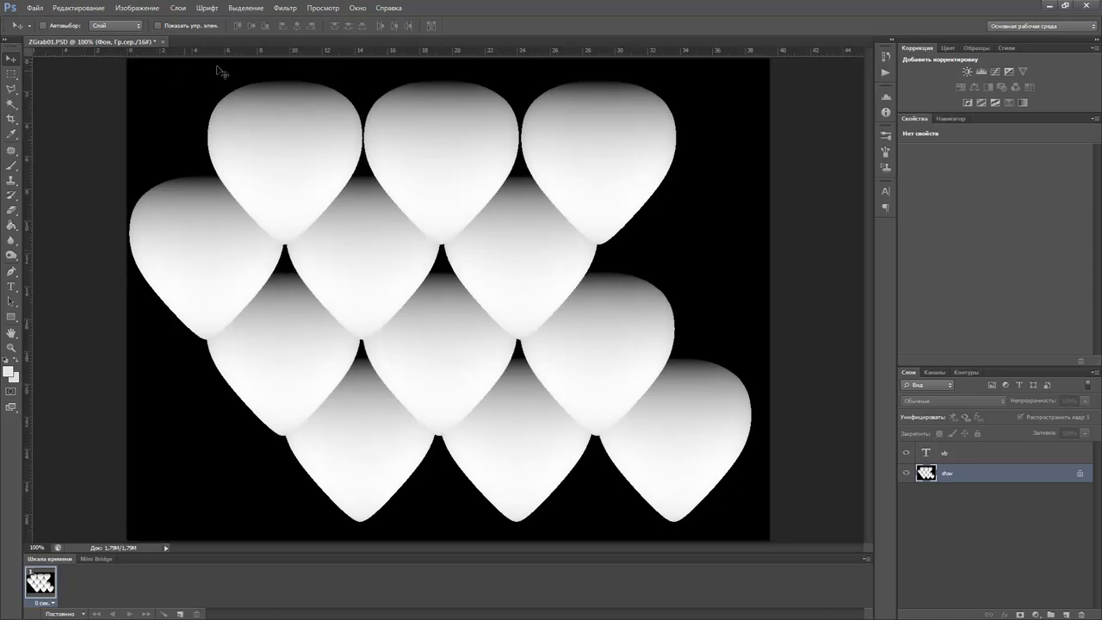
{"action": "left_click_drag", "start_coordinate": [30, 148], "coordinate": [285, 273]}
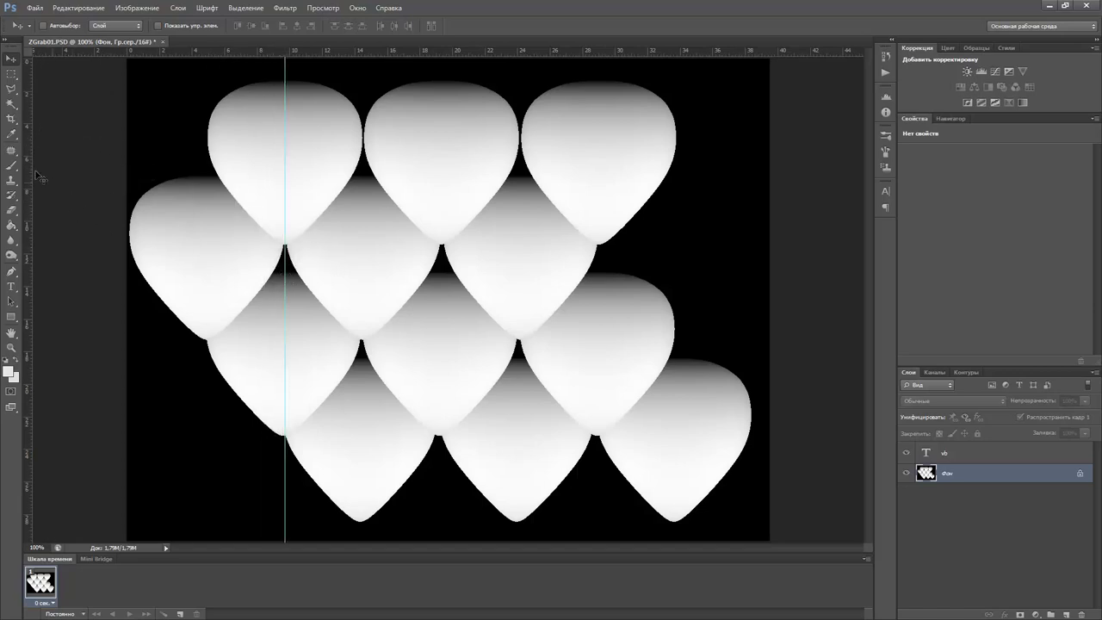
{"action": "left_click_drag", "start_coordinate": [31, 179], "coordinate": [443, 297]}
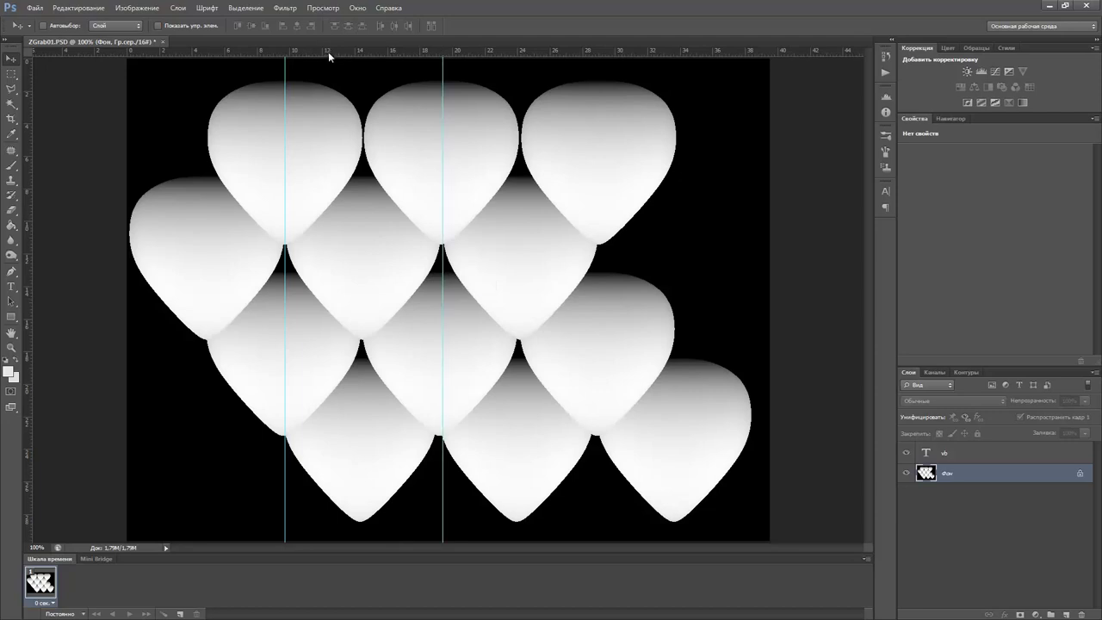
{"action": "mouse_move", "coordinate": [328, 51]}
{"action": "left_mouse_down"}
{"action": "mouse_move", "coordinate": [353, 126]}
{"action": "mouse_move", "coordinate": [353, 244]}
{"action": "left_mouse_up"}
{"action": "left_click_drag", "start_coordinate": [338, 52], "coordinate": [357, 435]}
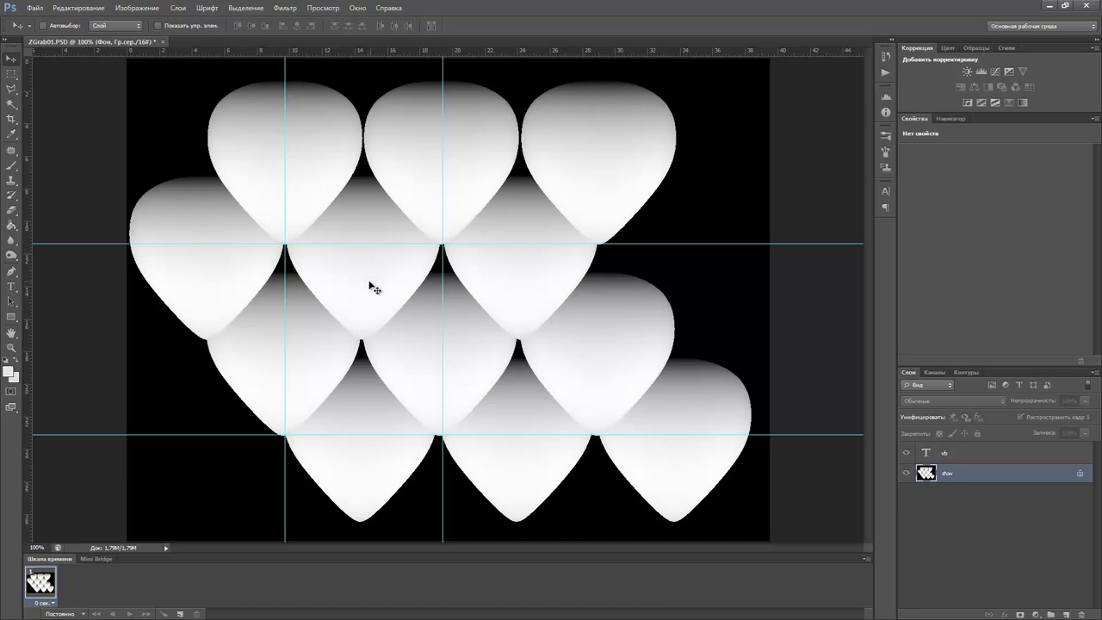
Copy the guide-framed tile into a new 275×333 Clipboard-sized document and paste it as Layer 1.
{"action": "left_click", "coordinate": [8, 76]}
{"action": "left_click_drag", "start_coordinate": [284, 243], "coordinate": [442, 434]}
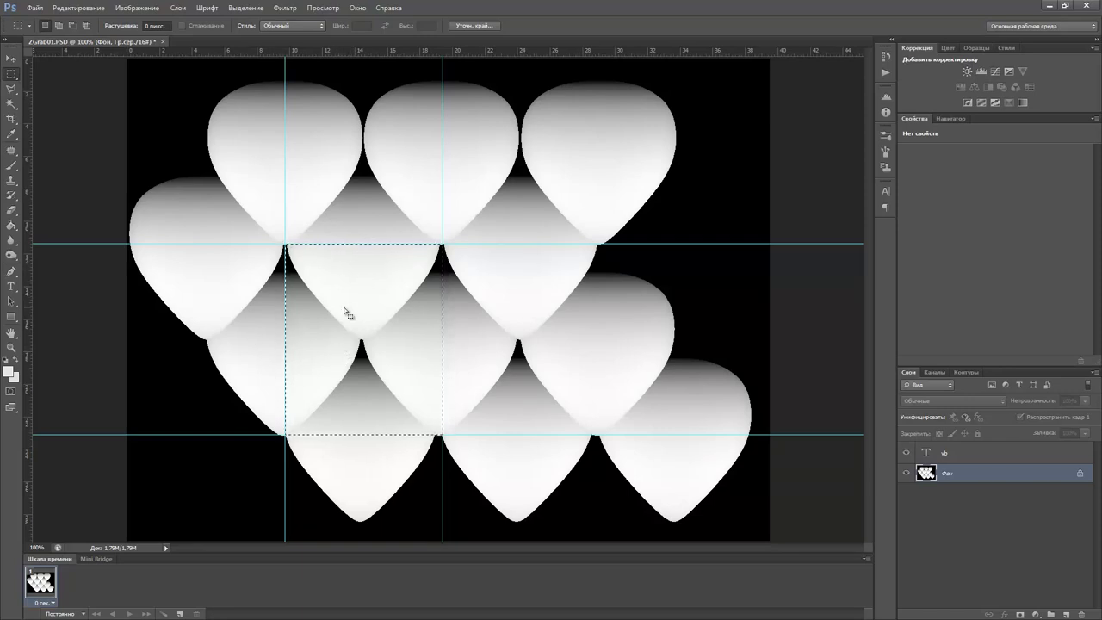
{"action": "key", "text": "ctrl+n"}
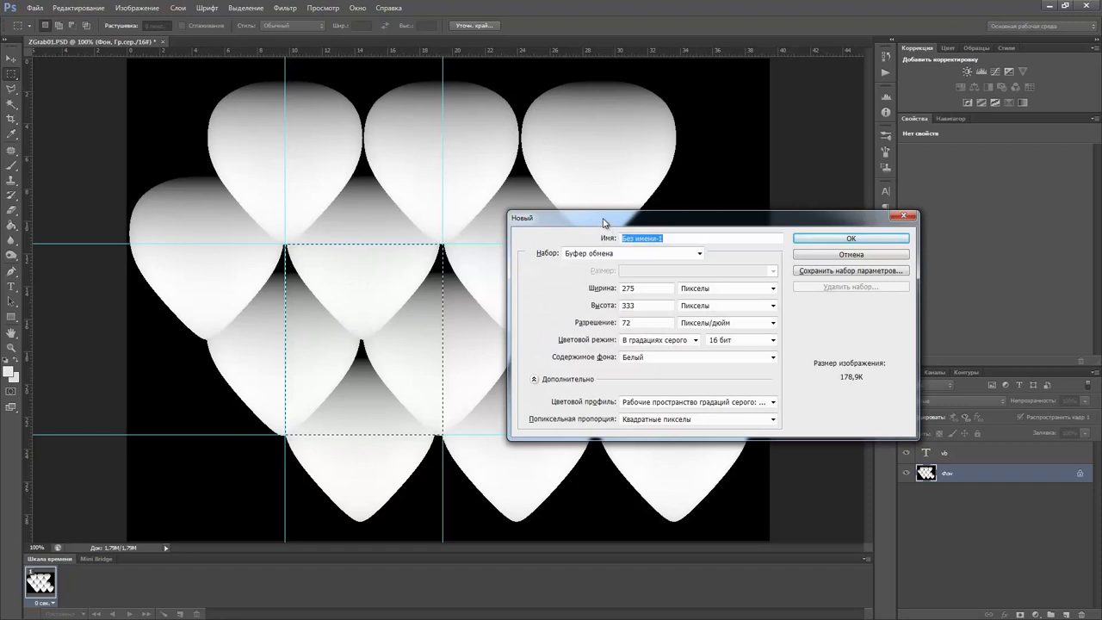
{"action": "left_click_drag", "start_coordinate": [635, 217], "coordinate": [492, 207]}
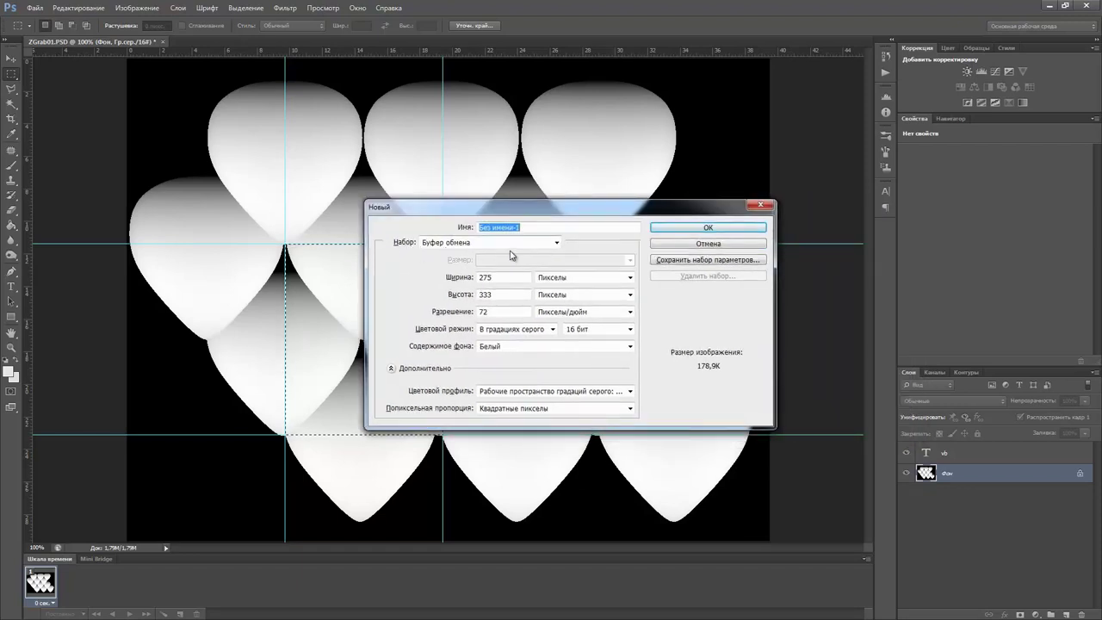
{"action": "left_click_drag", "start_coordinate": [487, 215], "coordinate": [662, 218]}
{"action": "left_click", "coordinate": [504, 280]}
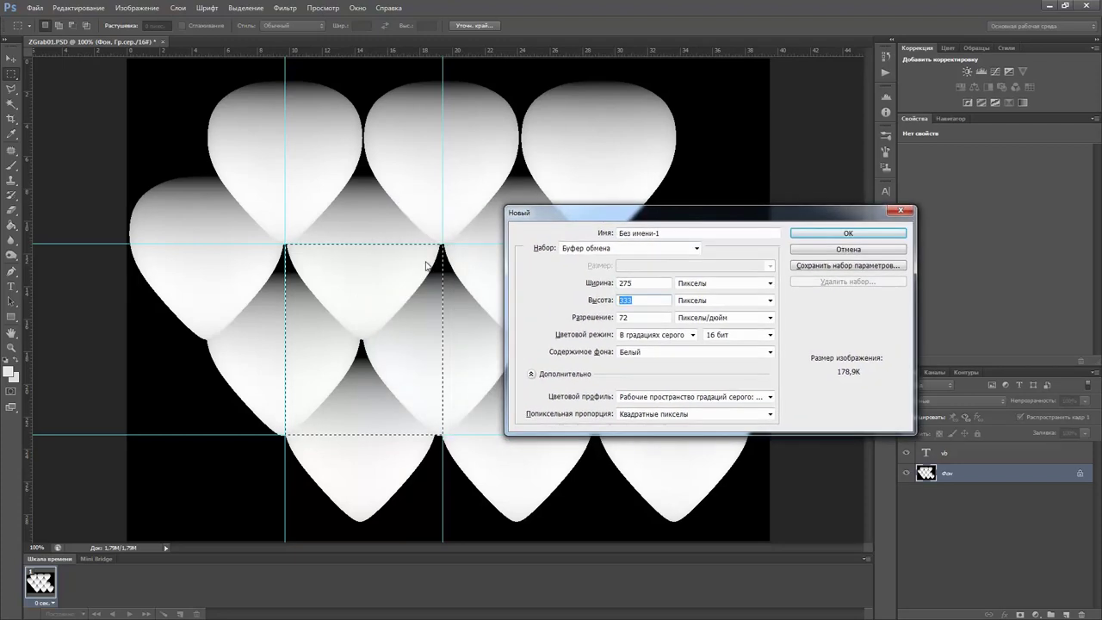
{"action": "left_click", "coordinate": [797, 235]}
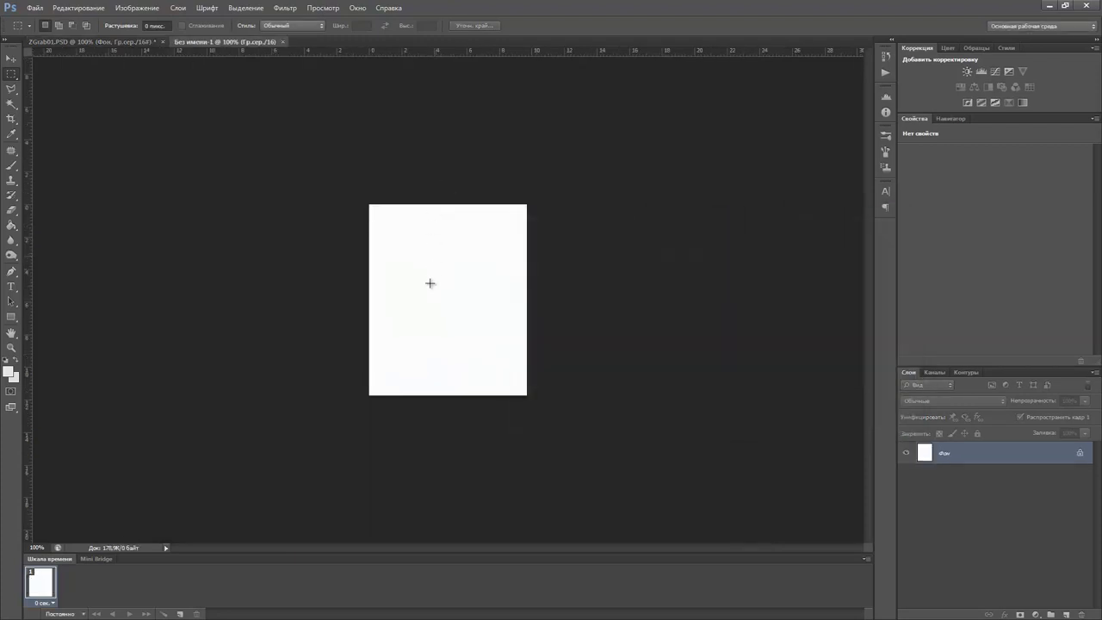
{"action": "left_click_drag", "start_coordinate": [427, 342], "coordinate": [429, 329]}
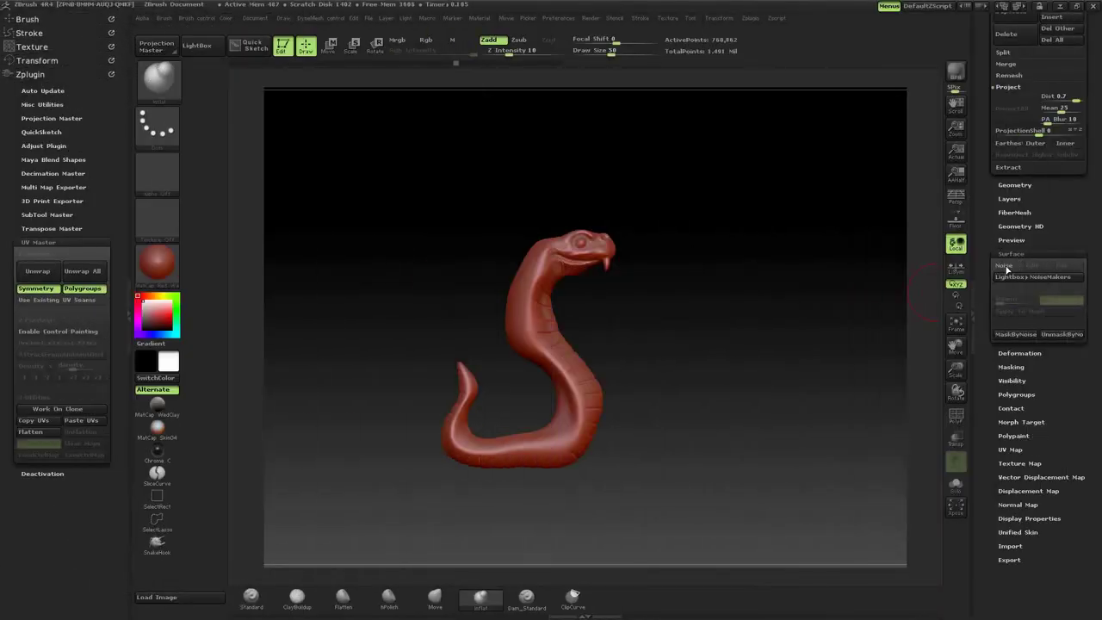
Enable Surface Noise on the snake, set NoiseMaker to UV mode with a negative Strength of -0.0007.
{"action": "left_click", "coordinate": [1007, 266]}
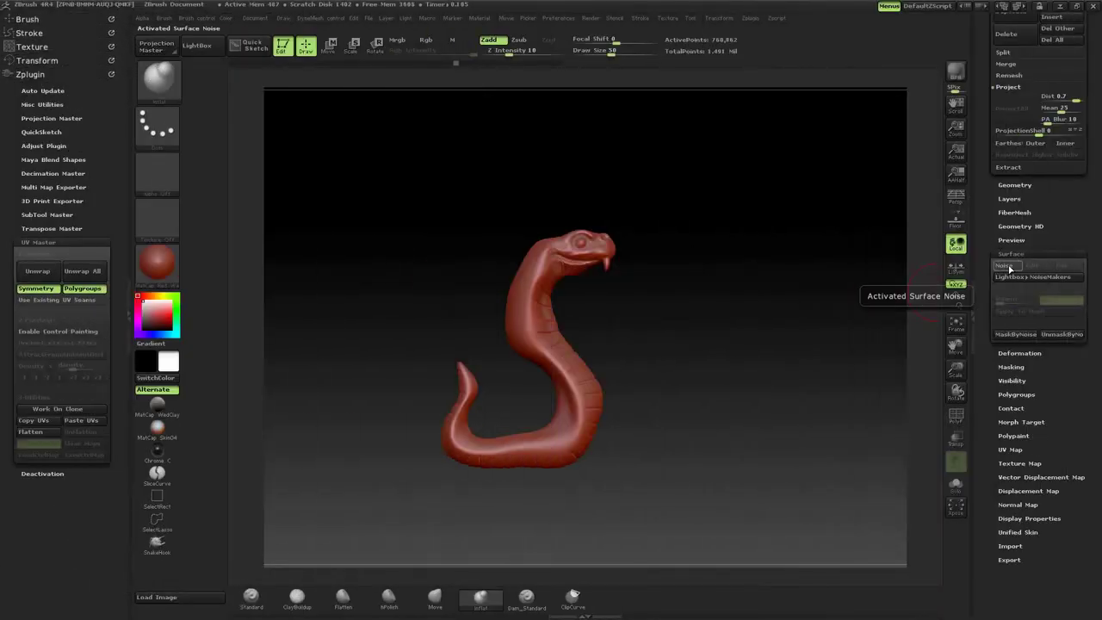
{"action": "left_click", "coordinate": [1031, 266]}
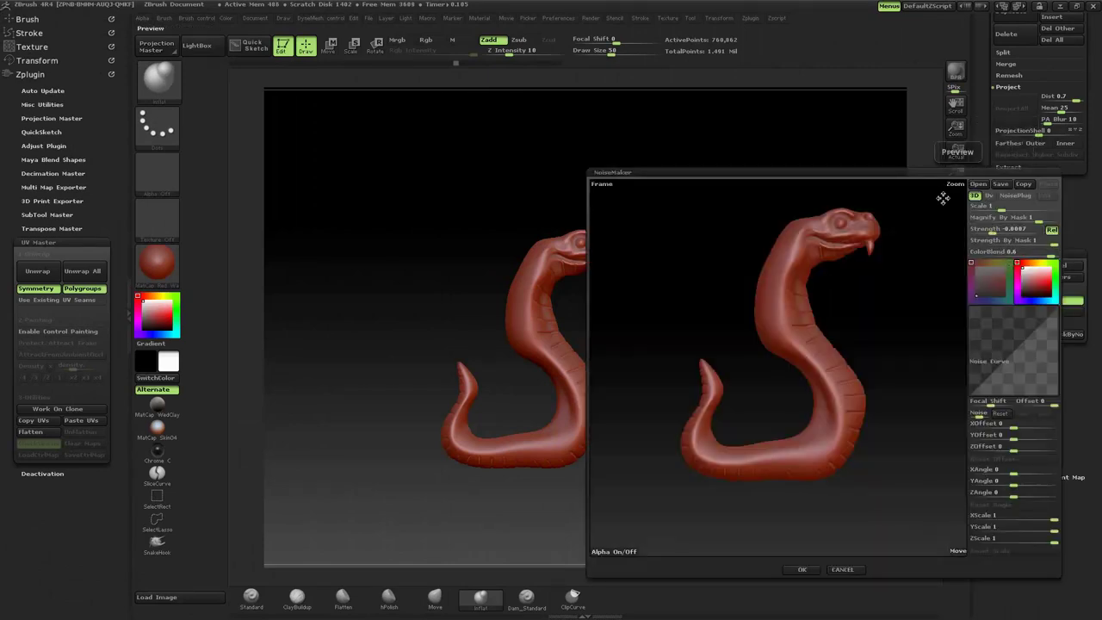
{"action": "left_click_drag", "start_coordinate": [881, 322], "coordinate": [870, 325]}
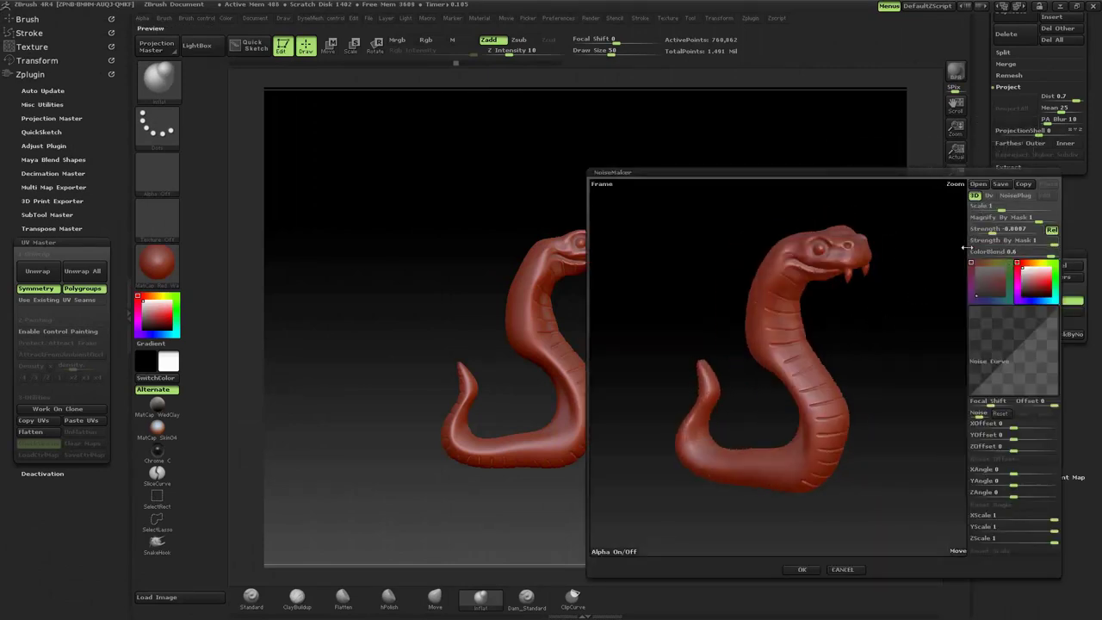
{"action": "left_click", "coordinate": [990, 196]}
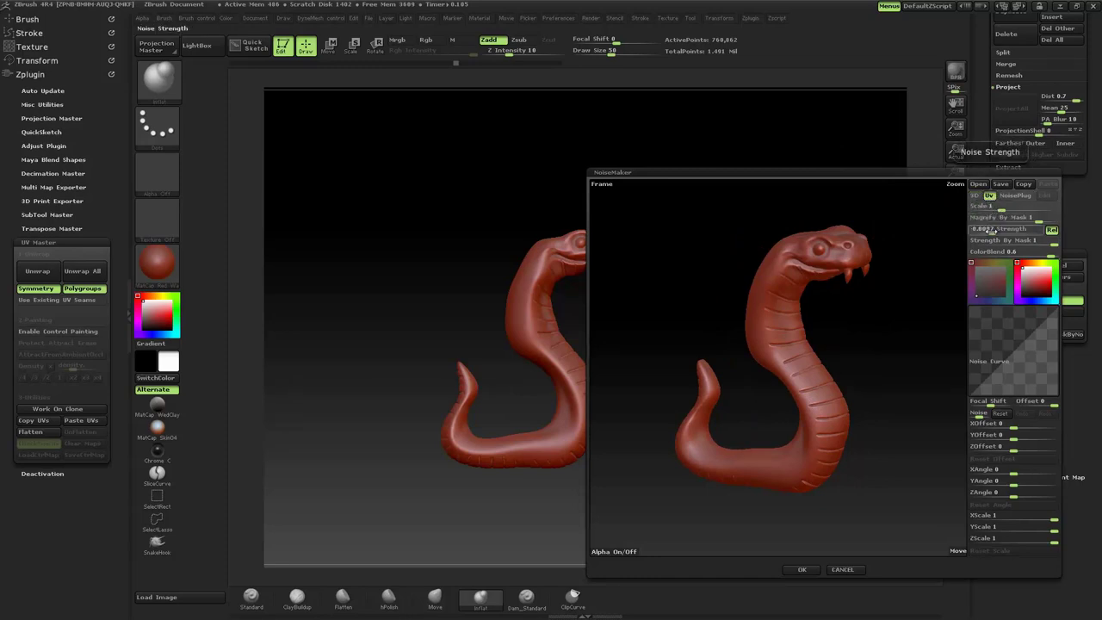
{"action": "left_click_drag", "start_coordinate": [992, 231], "coordinate": [983, 230]}
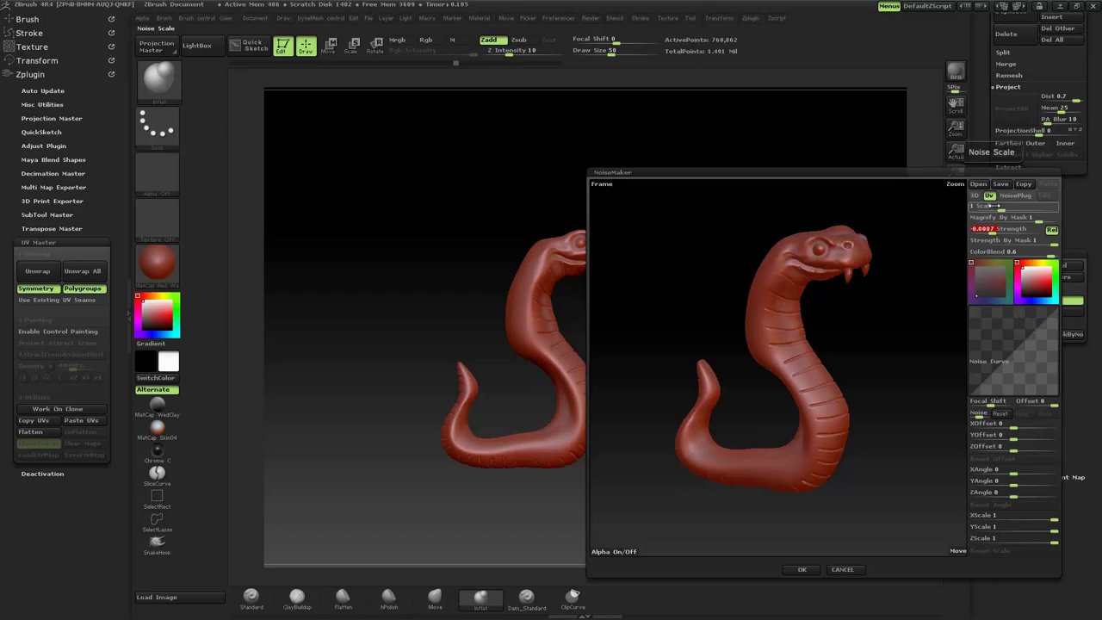
Load the 2.psd tile image as the noise alpha and view it on the preview snake.
{"action": "left_click", "coordinate": [650, 502]}
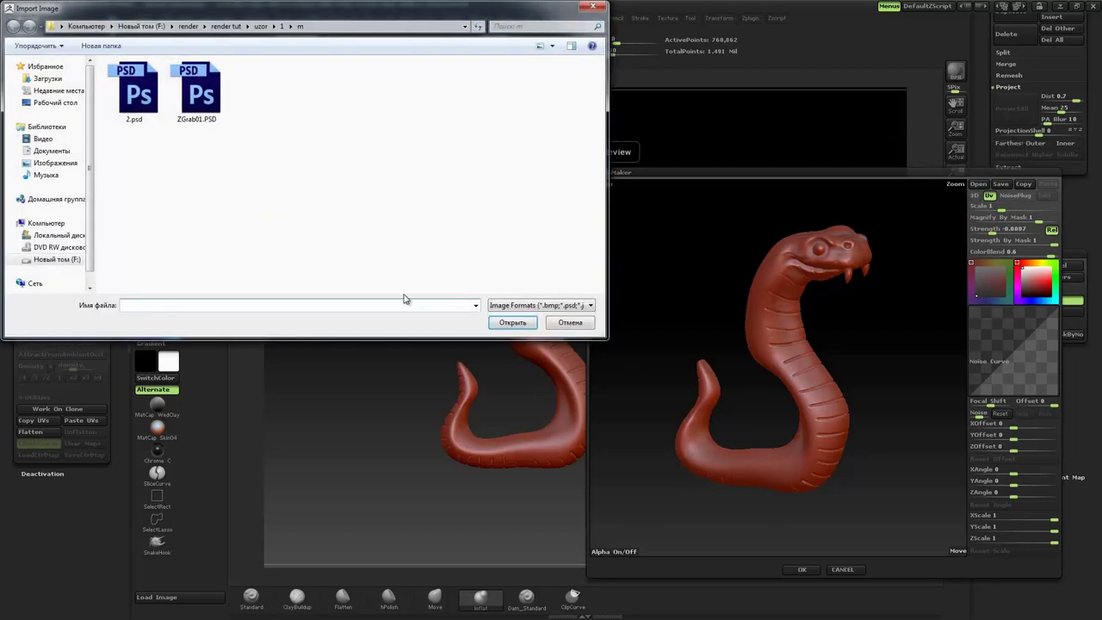
{"action": "left_click", "coordinate": [133, 90]}
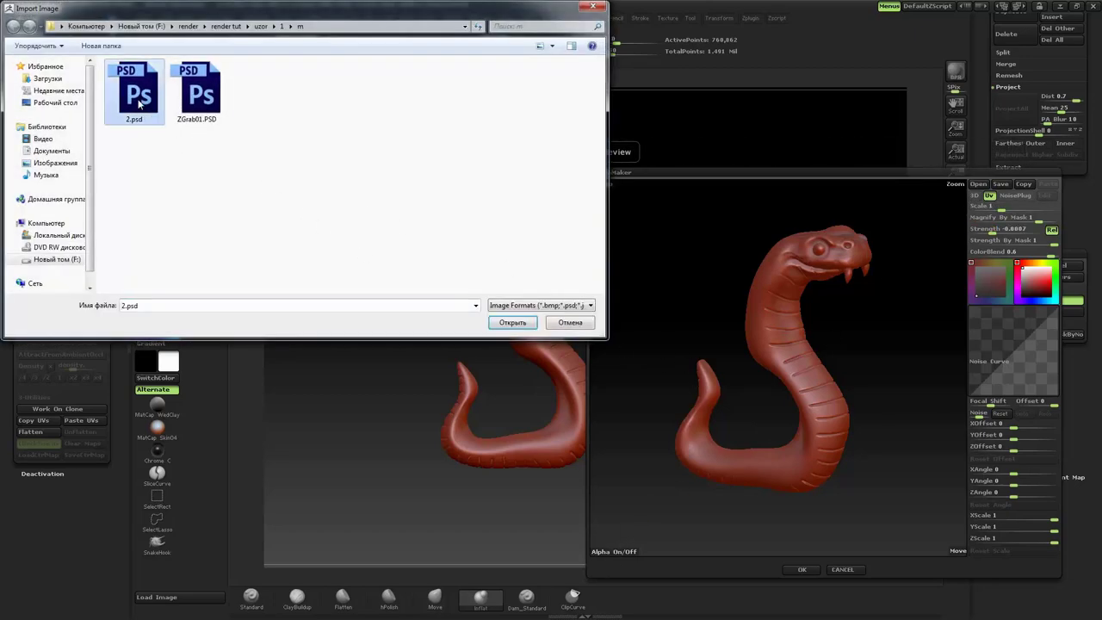
{"action": "double_click", "coordinate": [137, 101]}
{"action": "mouse_move", "coordinate": [720, 310]}
{"action": "left_mouse_down"}
{"action": "mouse_move", "coordinate": [984, 239]}
{"action": "mouse_move", "coordinate": [977, 230]}
{"action": "left_mouse_up"}
{"action": "type", "text": "-0.5"}
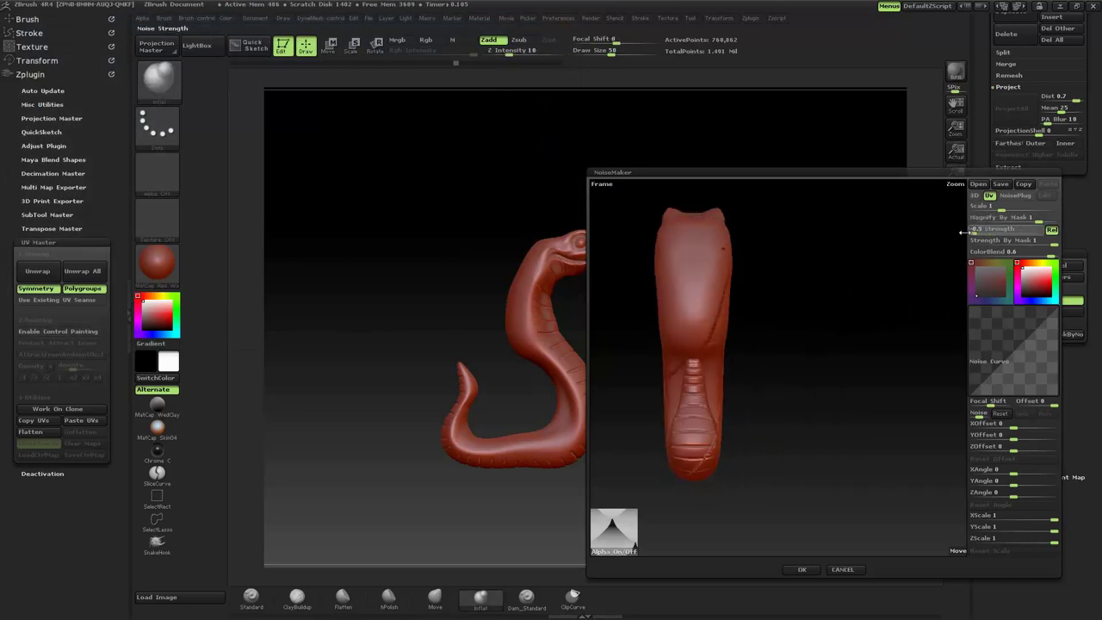
{"action": "left_click_drag", "start_coordinate": [804, 350], "coordinate": [826, 352]}
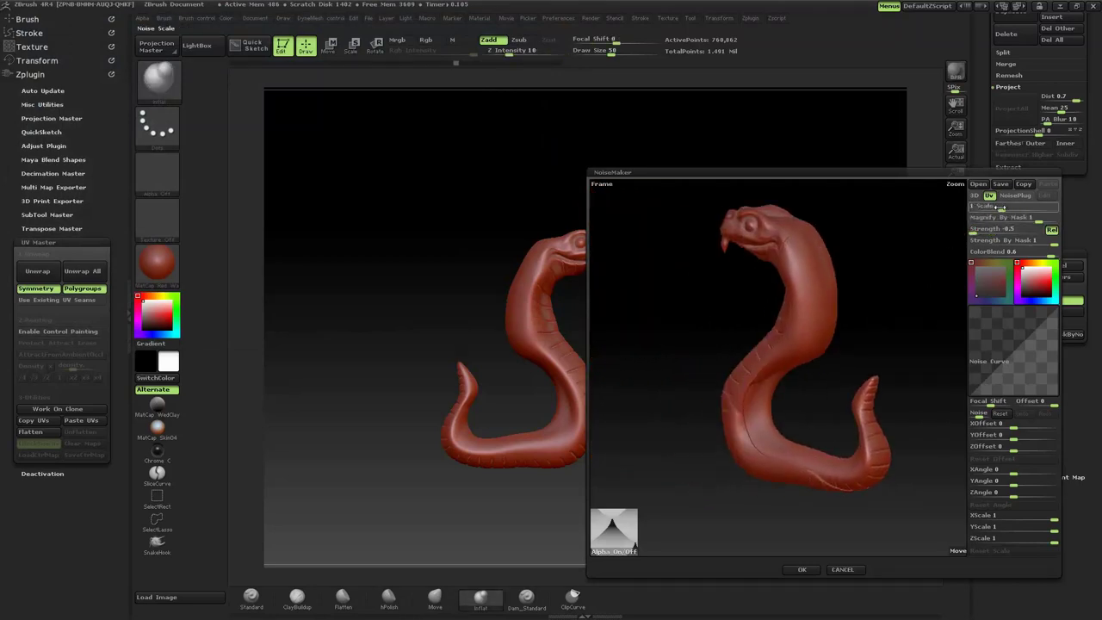
Shrink the noise scale from about 0.11 to 0.0092, recentre the preview and accept the noise.
{"action": "left_click_drag", "start_coordinate": [997, 207], "coordinate": [989, 207]}
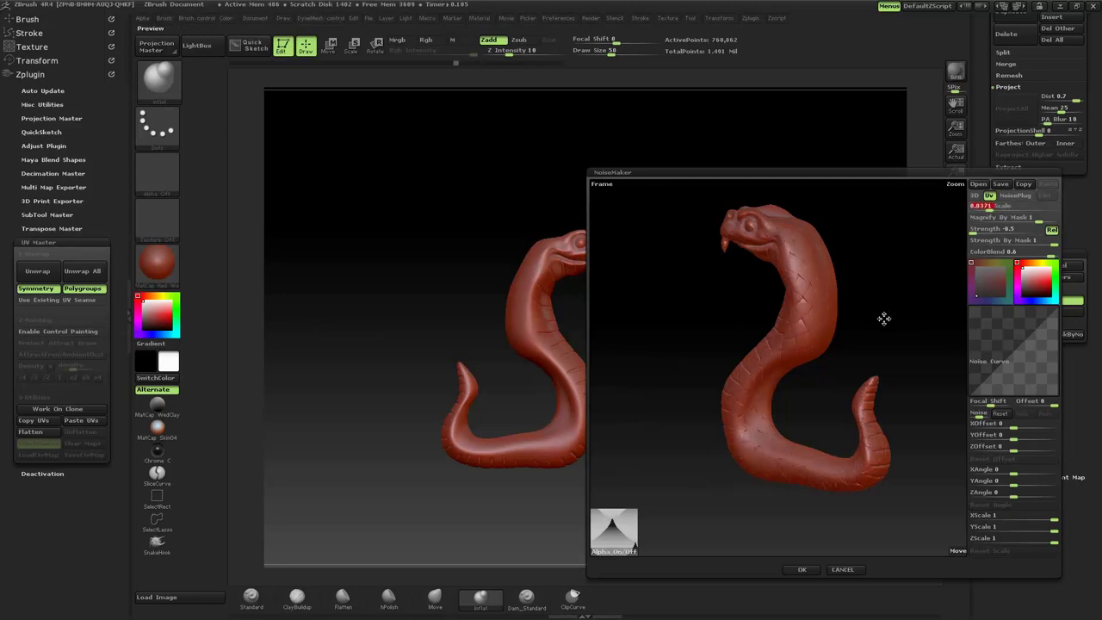
{"action": "left_click_drag", "start_coordinate": [884, 317], "coordinate": [674, 334]}
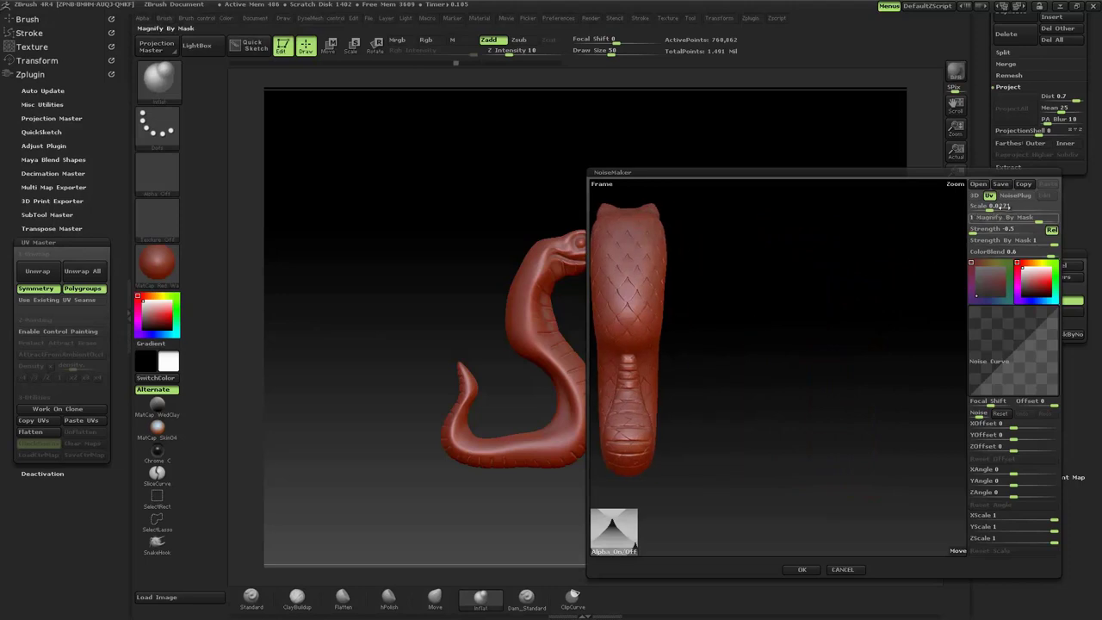
{"action": "left_click_drag", "start_coordinate": [990, 207], "coordinate": [989, 208]}
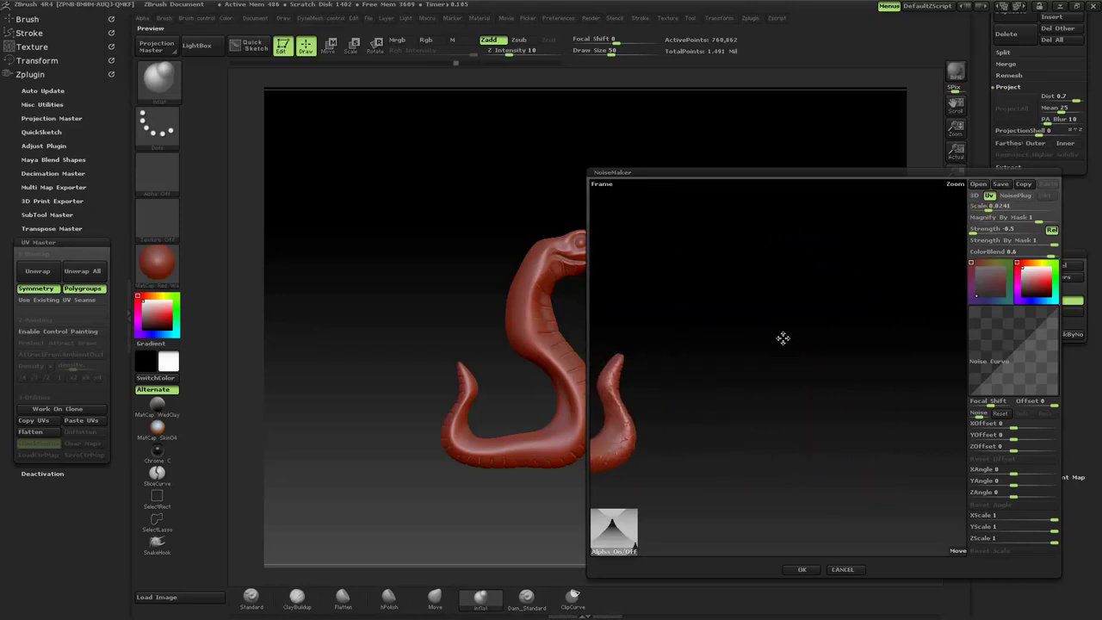
{"action": "left_click_drag", "start_coordinate": [782, 336], "coordinate": [906, 311]}
{"action": "mouse_move", "coordinate": [727, 334]}
{"action": "left_mouse_down"}
{"action": "mouse_move", "coordinate": [829, 332]}
{"action": "mouse_move", "coordinate": [865, 432]}
{"action": "left_mouse_up"}
{"action": "left_click", "coordinate": [802, 569]}
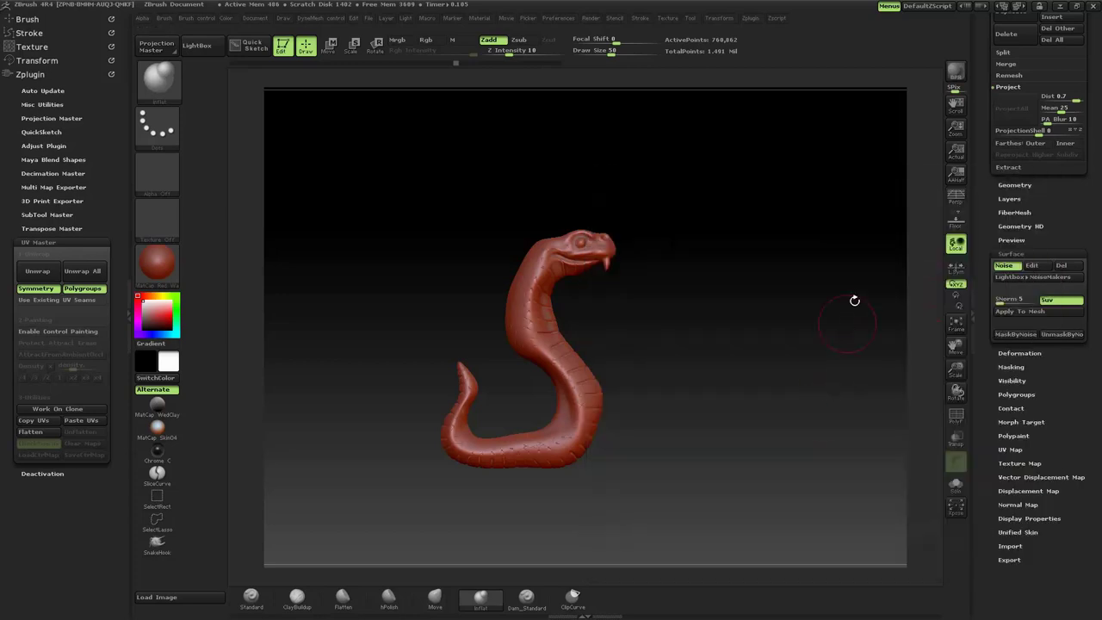
Add a new sculpting layer, Untitled Layer 1, to the snake and orbit around the model.
{"action": "mouse_move", "coordinate": [856, 300]}
{"action": "left_mouse_down"}
{"action": "mouse_move", "coordinate": [763, 347]}
{"action": "mouse_move", "coordinate": [801, 340]}
{"action": "left_mouse_up"}
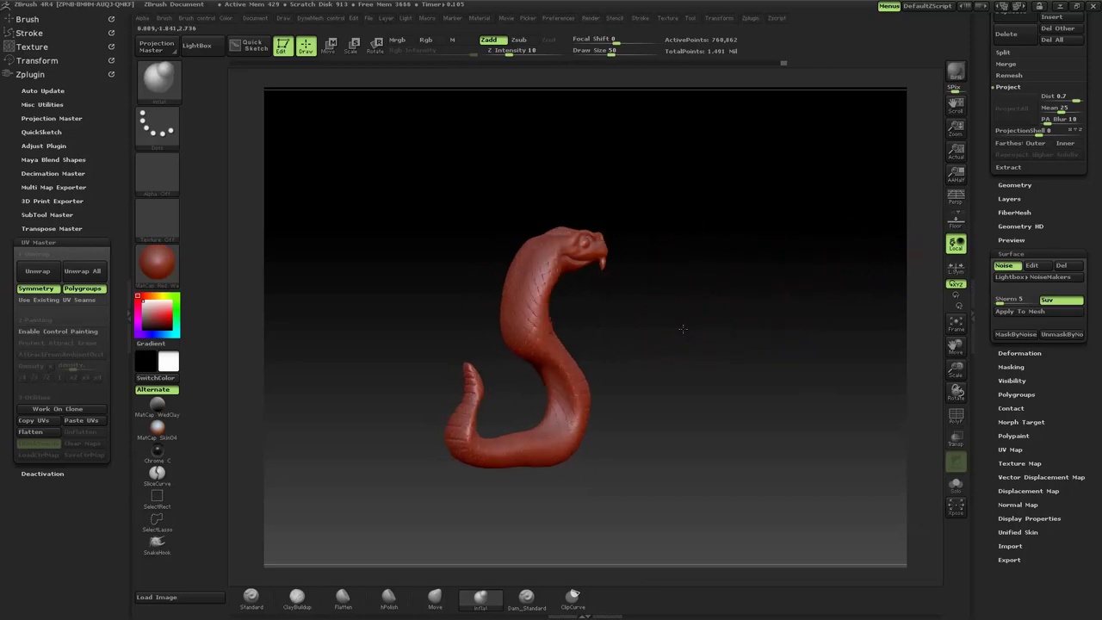
{"action": "left_click", "coordinate": [1009, 198]}
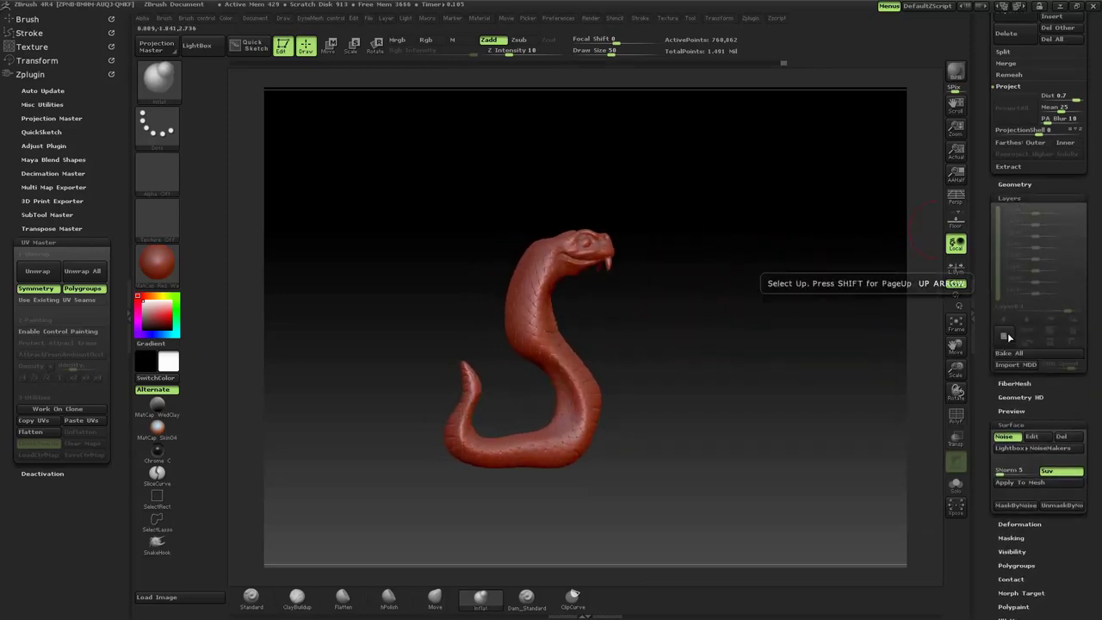
{"action": "left_click", "coordinate": [1004, 336]}
{"action": "mouse_move", "coordinate": [728, 302]}
{"action": "left_mouse_down"}
{"action": "mouse_move", "coordinate": [752, 327]}
{"action": "mouse_move", "coordinate": [763, 315]}
{"action": "left_mouse_up"}
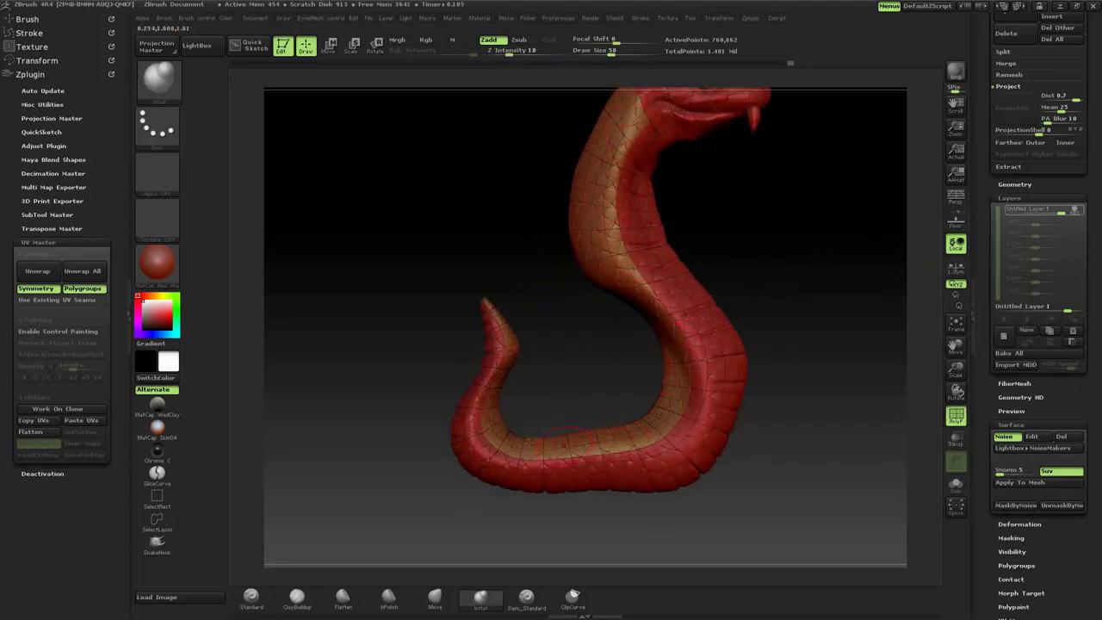
{"action": "mouse_move", "coordinate": [795, 246]}
{"action": "left_mouse_down"}
{"action": "mouse_move", "coordinate": [738, 285]}
{"action": "mouse_move", "coordinate": [628, 199]}
{"action": "left_mouse_up"}
{"action": "mouse_move", "coordinate": [710, 280]}
{"action": "left_mouse_down"}
{"action": "mouse_move", "coordinate": [738, 283]}
{"action": "mouse_move", "coordinate": [613, 246]}
{"action": "left_mouse_up"}
{"action": "key", "text": "ctrl+shift"}
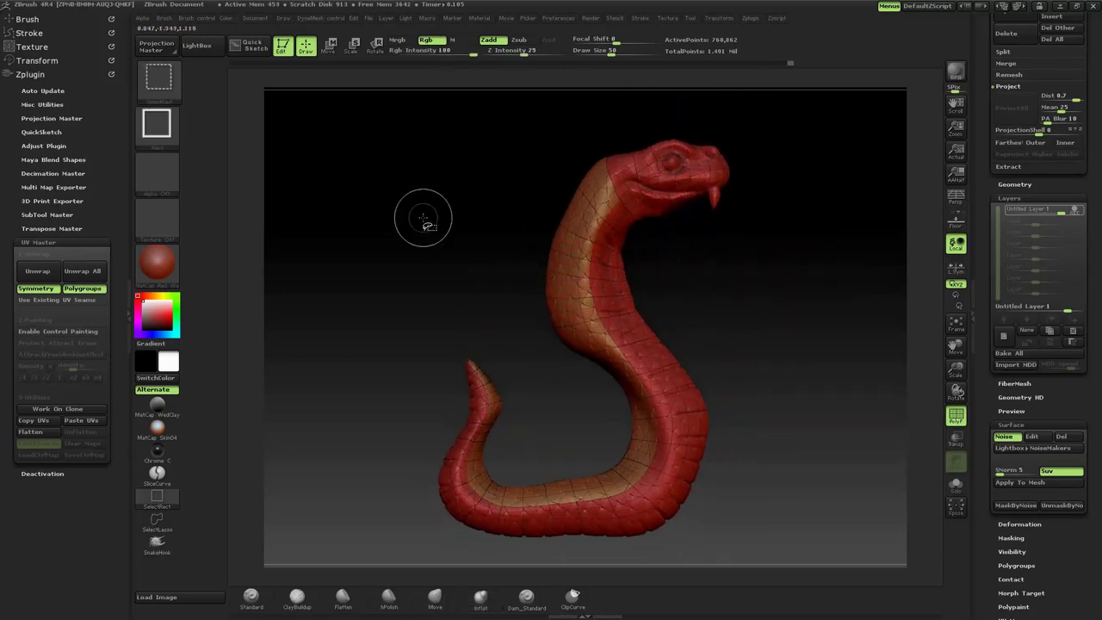
Isolate the belly strip, mask it, then unhide the rest of the snake.
{"action": "left_click", "coordinate": [574, 238], "text": "ctrl+shift"}
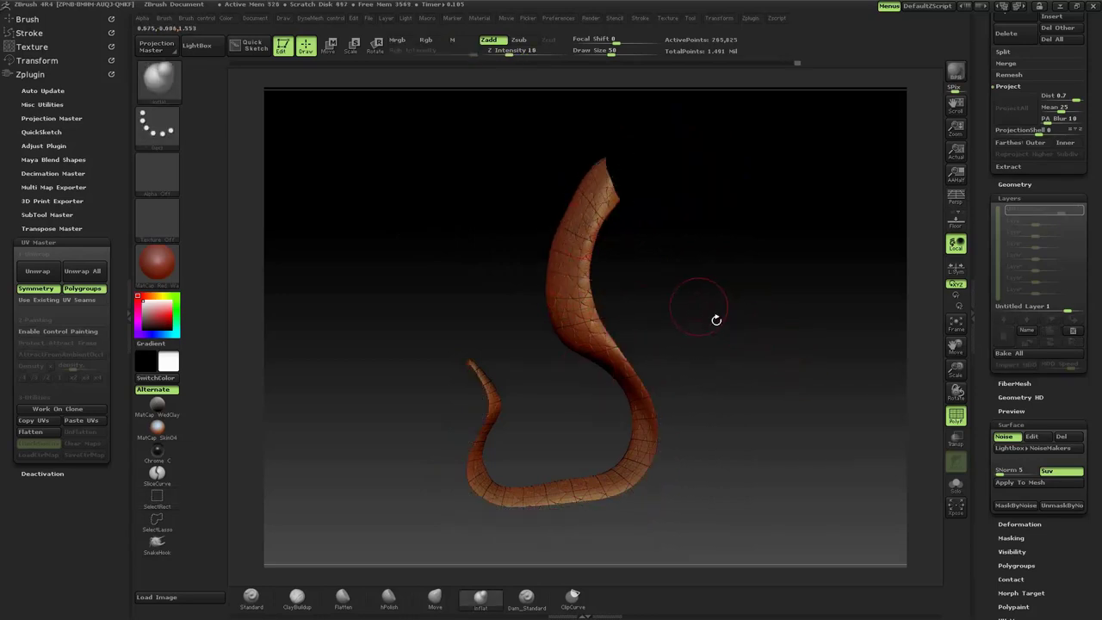
{"action": "key", "text": "ctrl"}
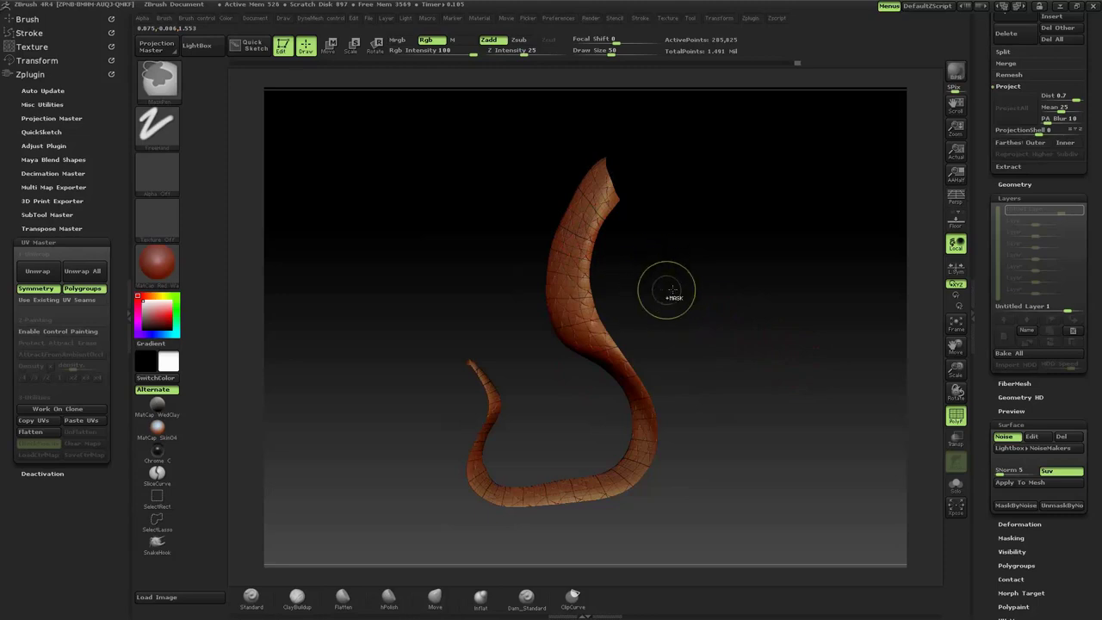
{"action": "left_click", "coordinate": [670, 293], "text": "ctrl"}
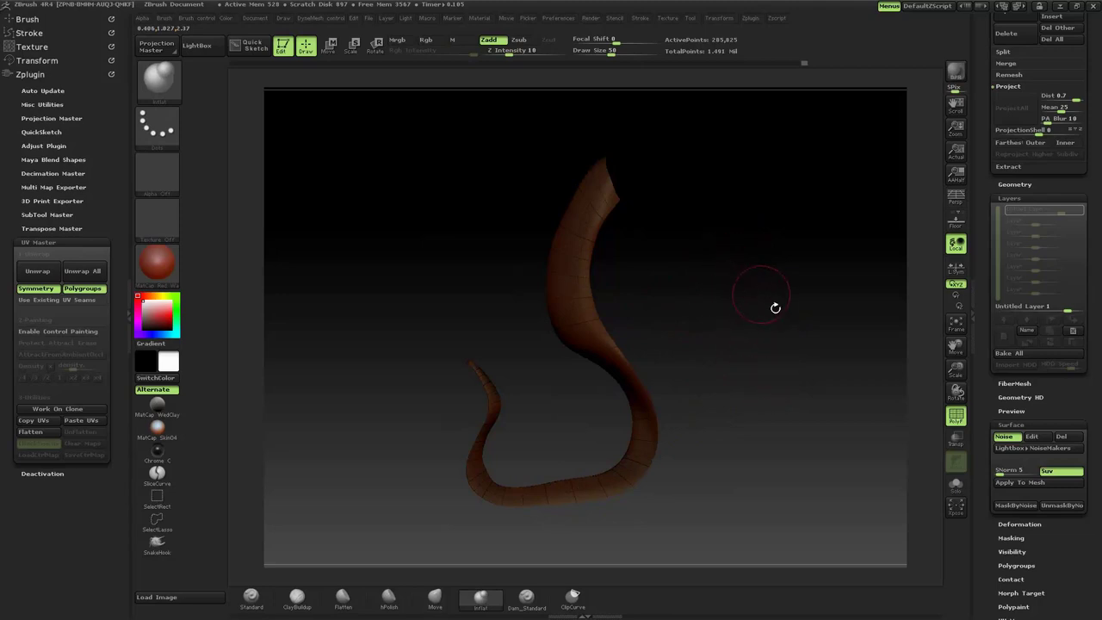
{"action": "key", "text": "ctrl+shift"}
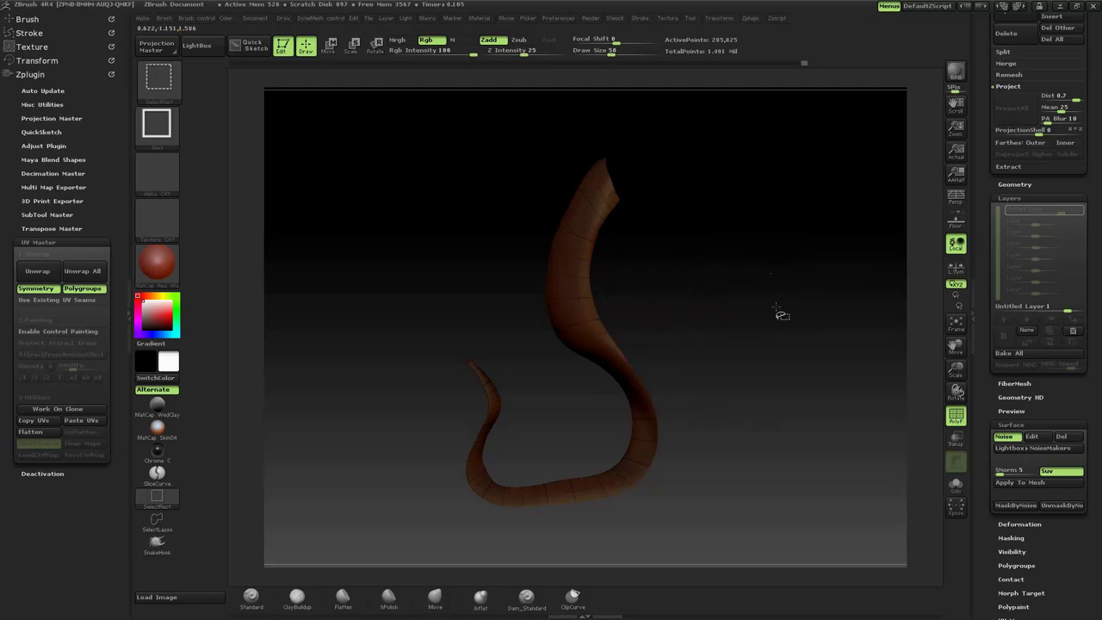
{"action": "left_click", "coordinate": [776, 312], "text": "ctrl+shift"}
{"action": "mouse_move", "coordinate": [775, 295]}
{"action": "left_mouse_down"}
{"action": "mouse_move", "coordinate": [709, 284]}
{"action": "mouse_move", "coordinate": [652, 247]}
{"action": "left_mouse_up"}
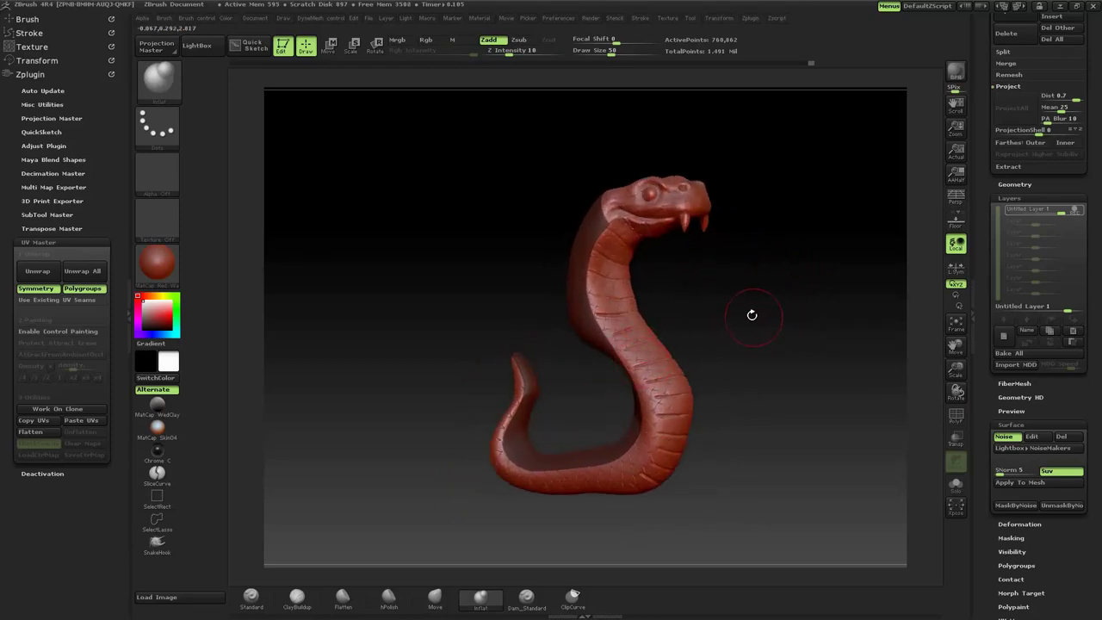
Invert the mask so it covers the snake's back and sides instead of the belly.
{"action": "left_click", "coordinate": [728, 401], "text": "ctrl"}
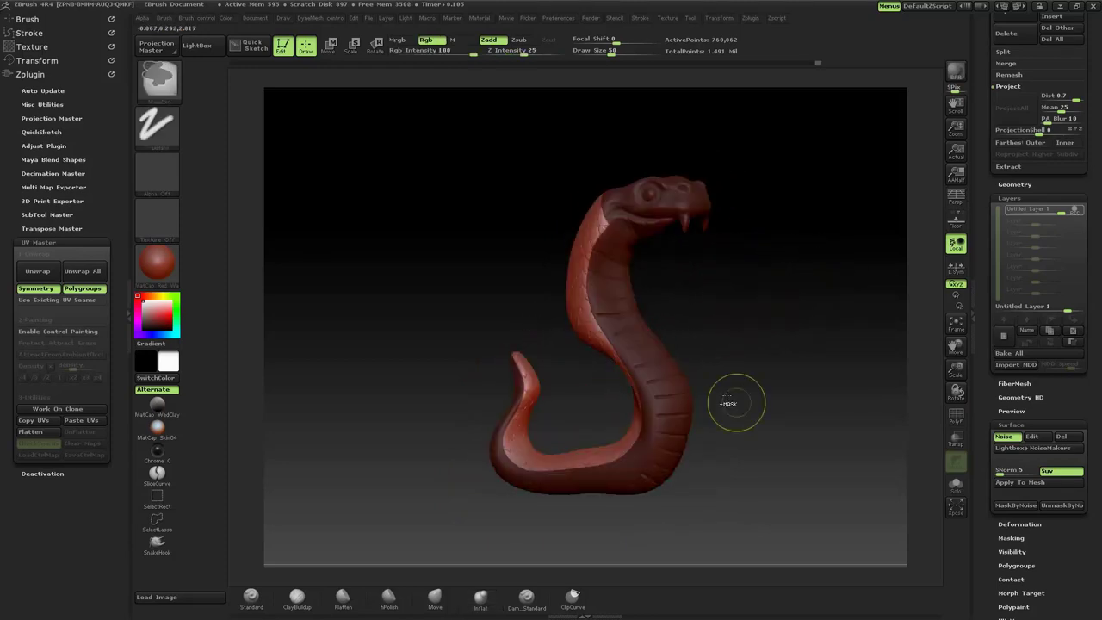
{"action": "mouse_move", "coordinate": [727, 403]}
{"action": "left_mouse_down"}
{"action": "mouse_move", "coordinate": [766, 303]}
{"action": "mouse_move", "coordinate": [689, 299]}
{"action": "mouse_move", "coordinate": [627, 162]}
{"action": "left_mouse_up"}
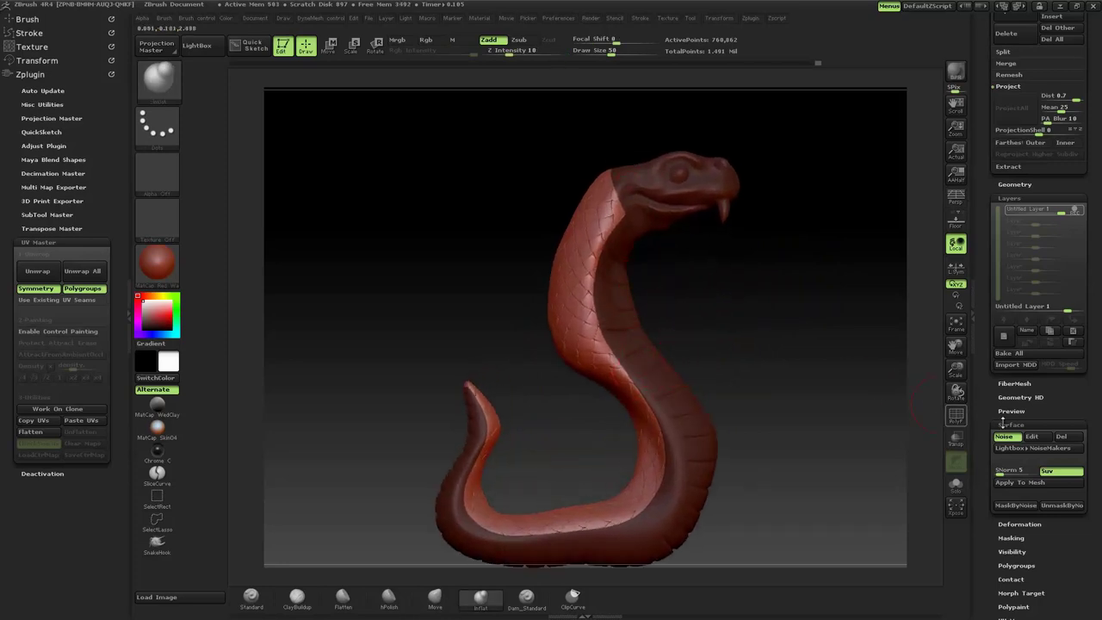
{"action": "left_click_drag", "start_coordinate": [986, 434], "coordinate": [992, 321]}
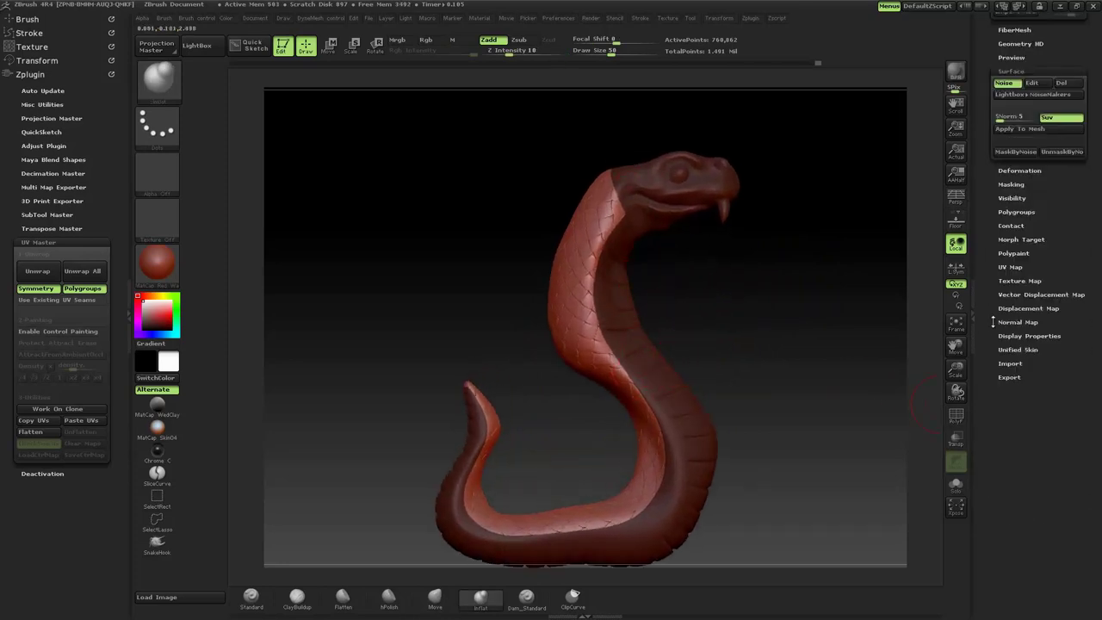
Soften the mask edge by applying BlurMask twice.
{"action": "left_click", "coordinate": [1011, 184]}
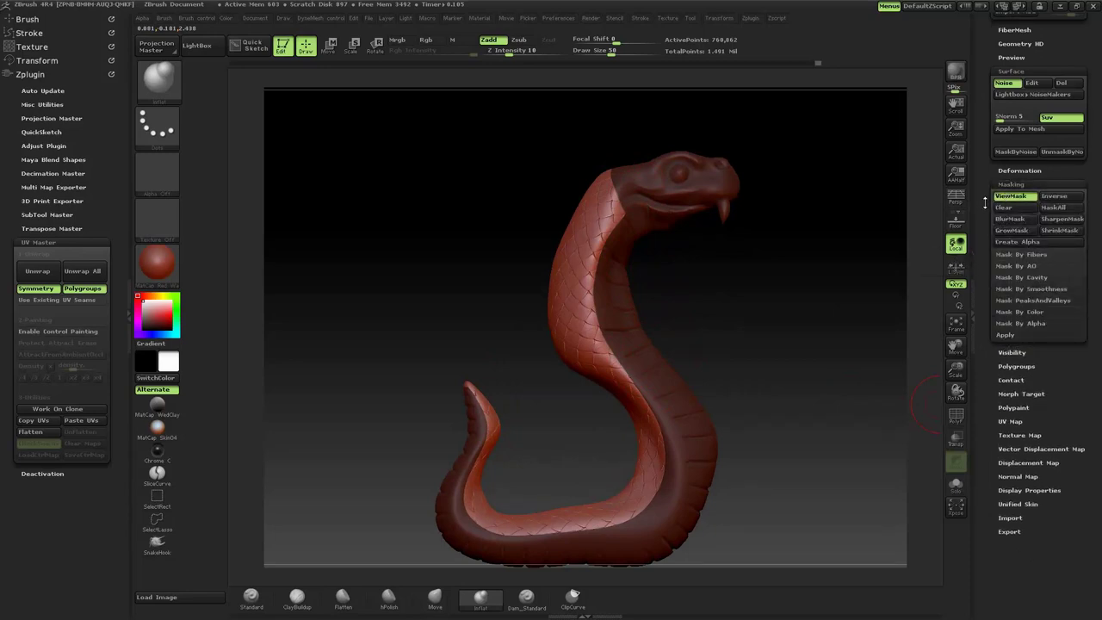
{"action": "left_click_drag", "start_coordinate": [985, 202], "coordinate": [988, 208]}
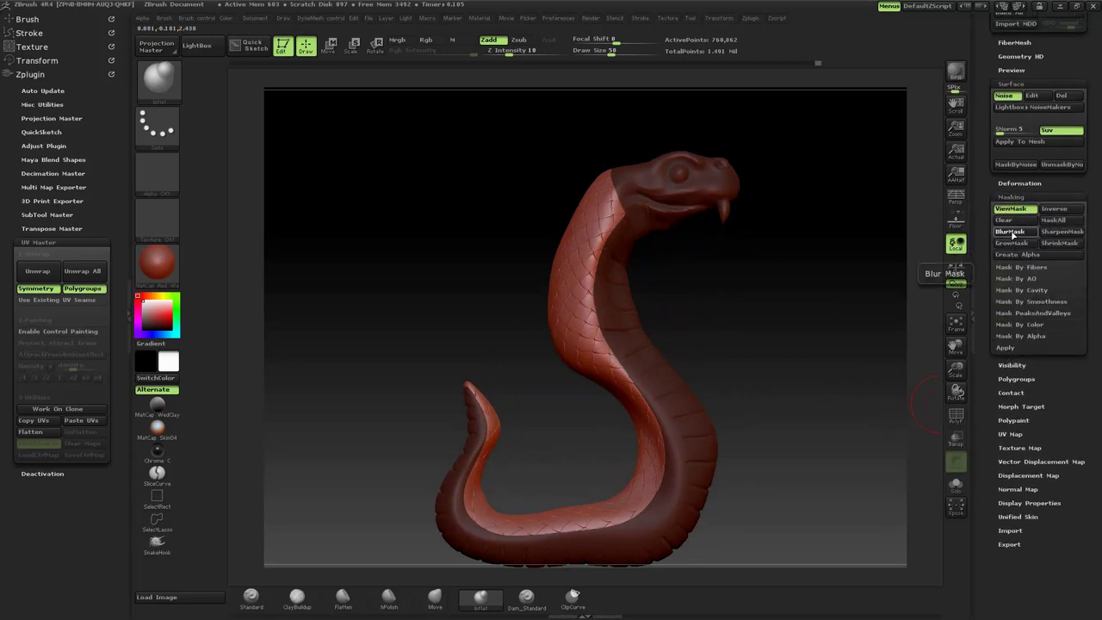
{"action": "left_click", "coordinate": [1012, 233]}
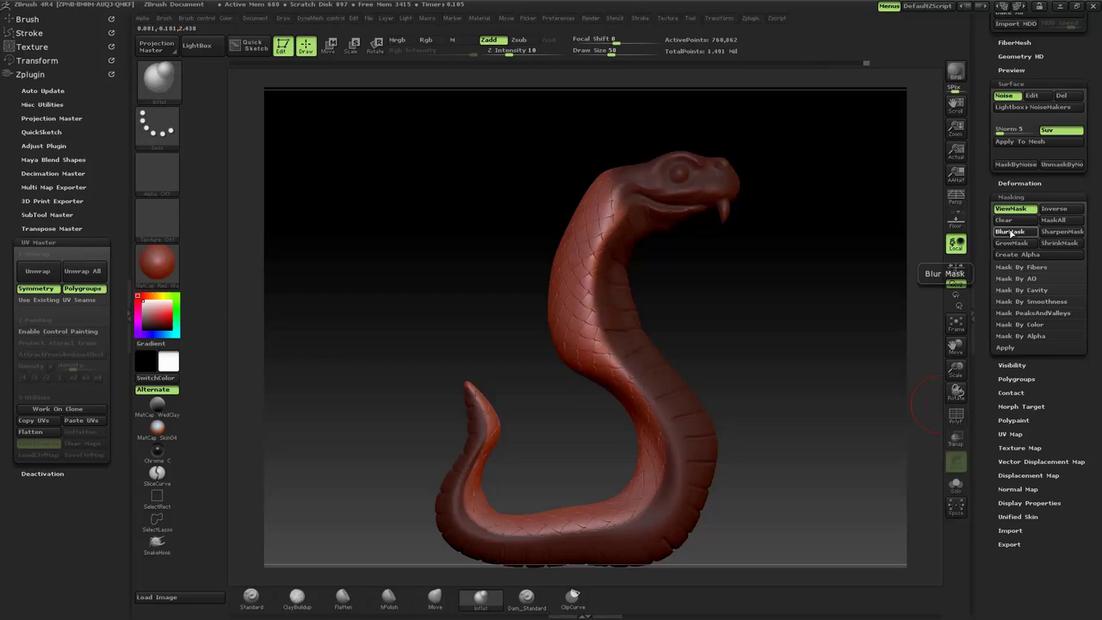
{"action": "left_click", "coordinate": [1011, 232]}
{"action": "left_click_drag", "start_coordinate": [988, 178], "coordinate": [1003, 399]}
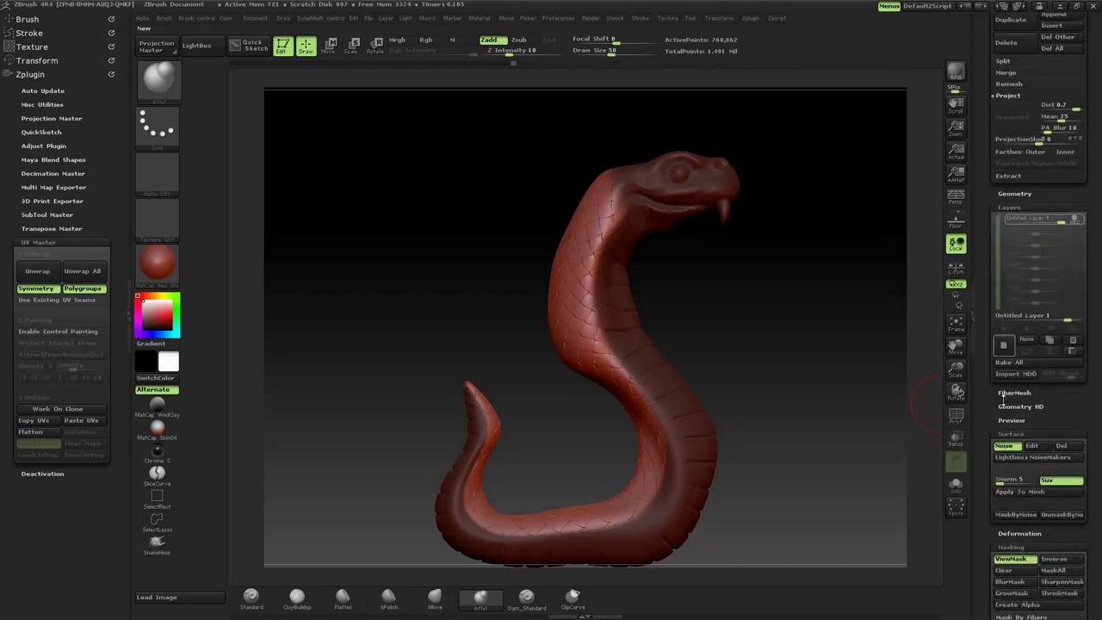
{"action": "left_click", "coordinate": [1004, 433]}
Return to the Surface noise options and inspect the baked scales on the snake's back.
{"action": "left_click", "coordinate": [1009, 461]}
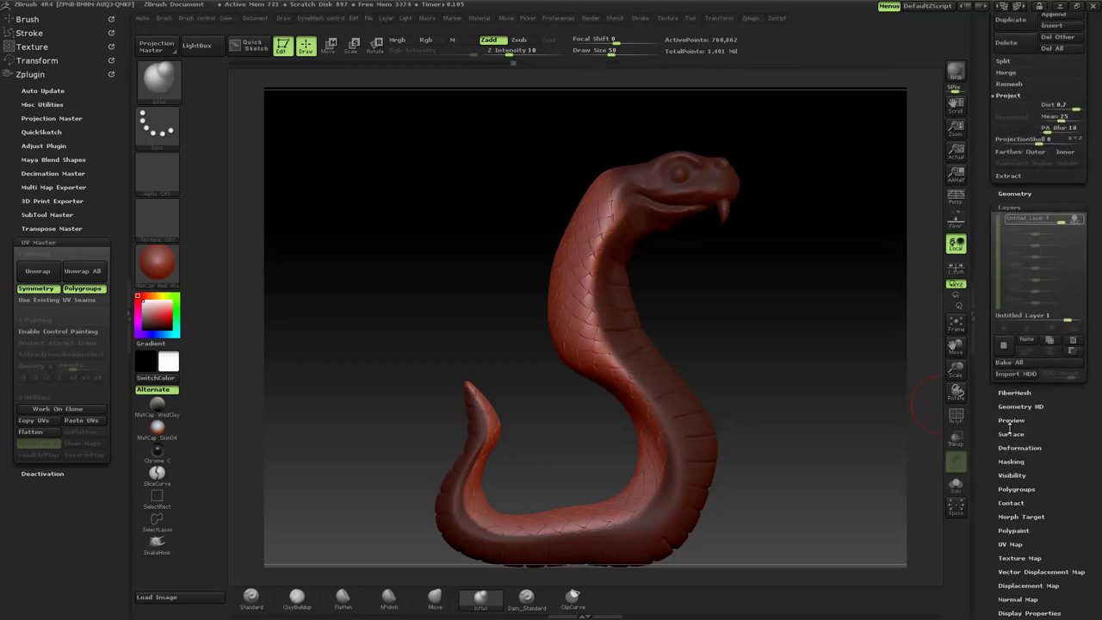
{"action": "left_click", "coordinate": [1011, 434]}
{"action": "left_click_drag", "start_coordinate": [990, 391], "coordinate": [990, 321]}
{"action": "left_click_drag", "start_coordinate": [722, 320], "coordinate": [900, 334]}
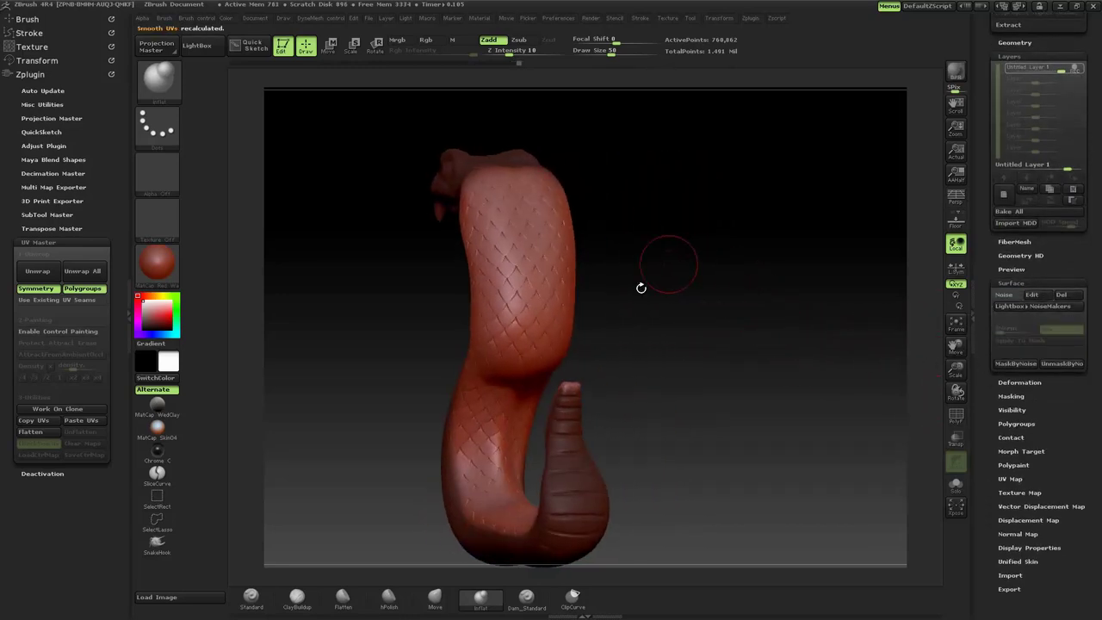
{"action": "mouse_move", "coordinate": [640, 287]}
{"action": "left_mouse_down"}
{"action": "mouse_move", "coordinate": [700, 246]}
{"action": "mouse_move", "coordinate": [730, 339]}
{"action": "mouse_move", "coordinate": [532, 251]}
{"action": "left_mouse_up"}
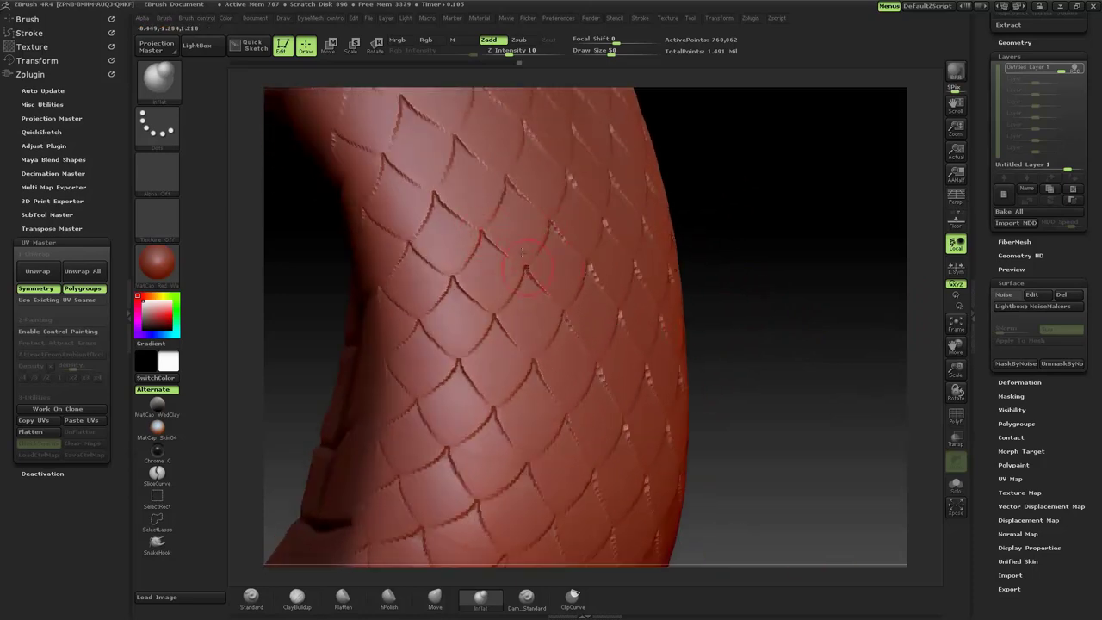
{"action": "left_click_drag", "start_coordinate": [796, 389], "coordinate": [767, 290]}
{"action": "scroll", "coordinate": [1009, 145], "scroll_direction": "up", "scroll_amount": 3}
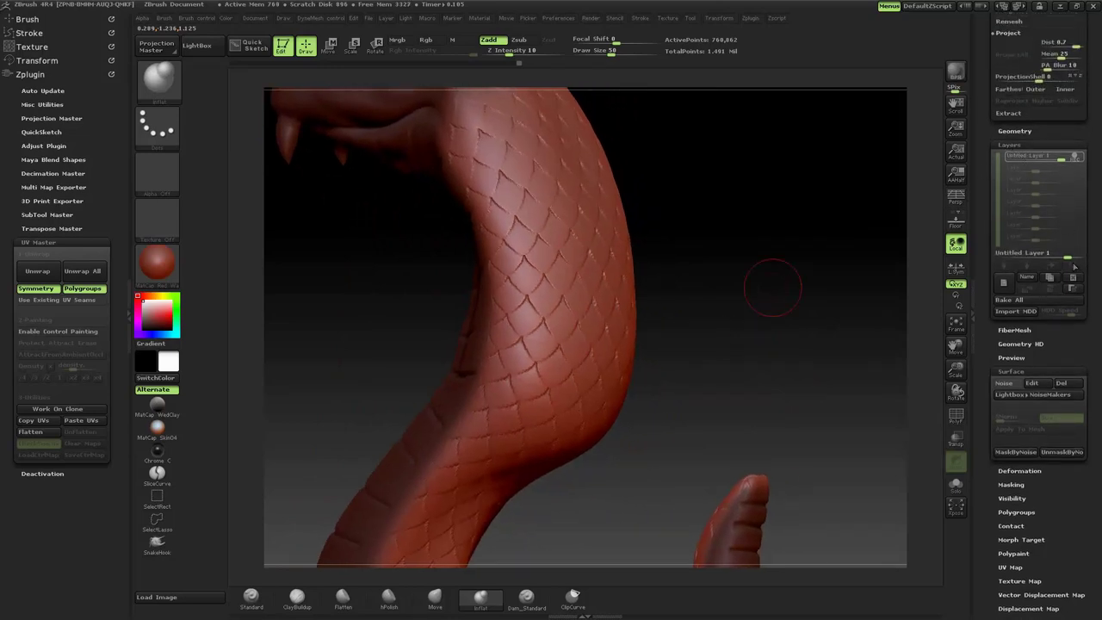
Raise the Untitled Layer 1 strength to about 1.25 and inspect the deeper scales.
{"action": "left_click_drag", "start_coordinate": [1067, 257], "coordinate": [1078, 256]}
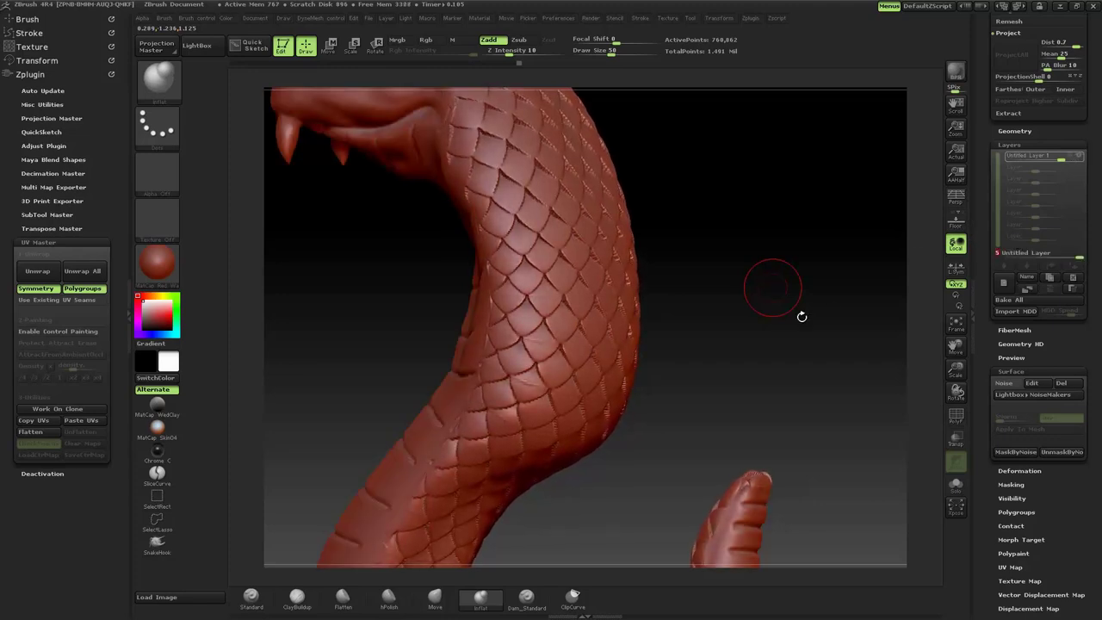
{"action": "key", "text": "f"}
{"action": "mouse_move", "coordinate": [770, 271]}
{"action": "left_mouse_down"}
{"action": "mouse_move", "coordinate": [732, 274]}
{"action": "mouse_move", "coordinate": [765, 298]}
{"action": "mouse_move", "coordinate": [769, 285]}
{"action": "left_mouse_up"}
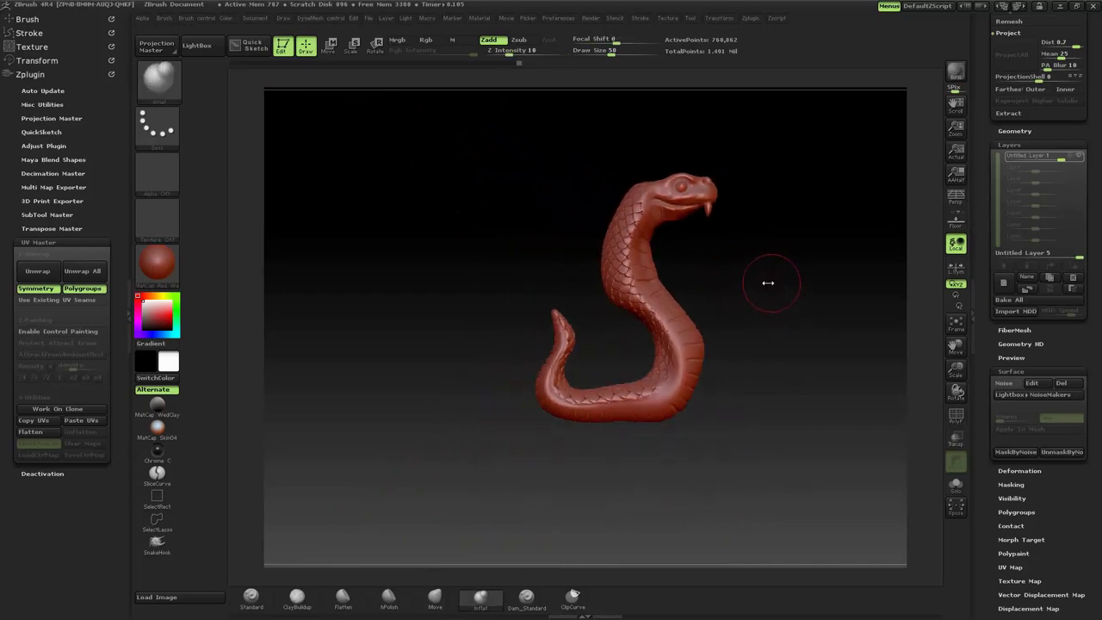
{"action": "mouse_move", "coordinate": [770, 334]}
{"action": "left_mouse_down"}
{"action": "mouse_move", "coordinate": [769, 307]}
{"action": "mouse_move", "coordinate": [631, 276]}
{"action": "left_mouse_up"}
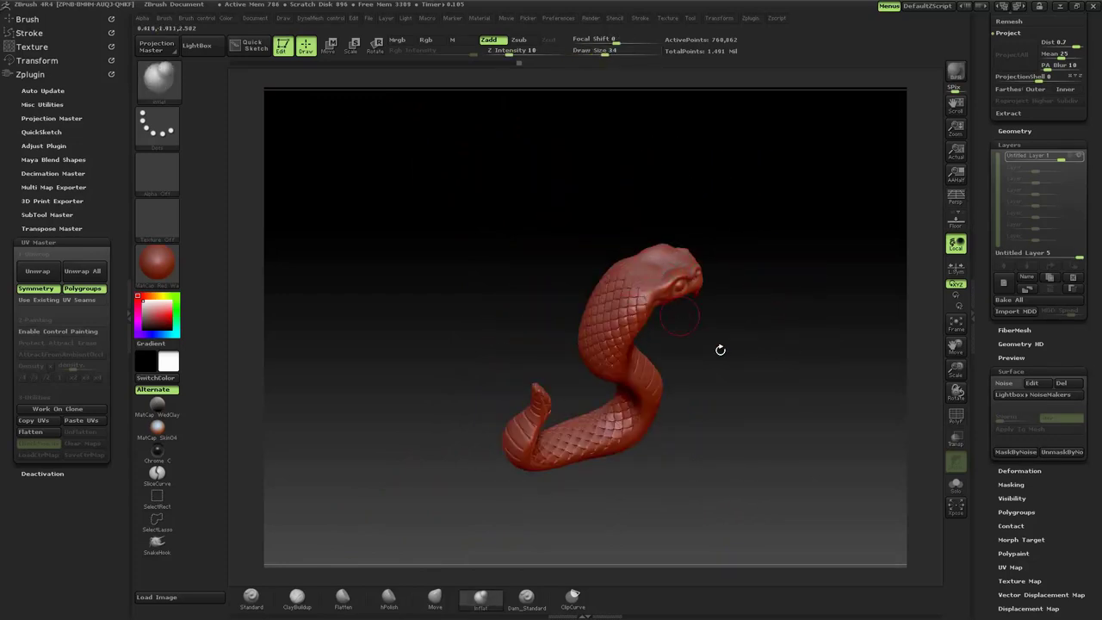
{"action": "mouse_move", "coordinate": [720, 350]}
{"action": "left_mouse_down"}
{"action": "mouse_move", "coordinate": [746, 339]}
{"action": "mouse_move", "coordinate": [690, 347]}
{"action": "mouse_move", "coordinate": [660, 335]}
{"action": "mouse_move", "coordinate": [681, 320]}
{"action": "mouse_move", "coordinate": [666, 321]}
{"action": "mouse_move", "coordinate": [738, 321]}
{"action": "mouse_move", "coordinate": [735, 312]}
{"action": "left_mouse_up"}
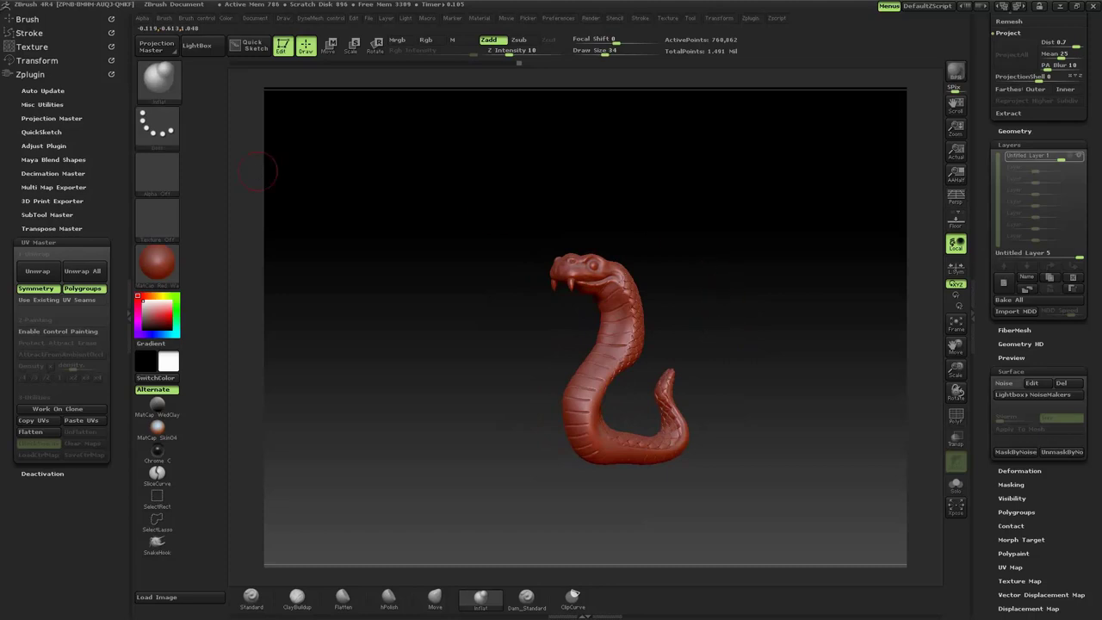